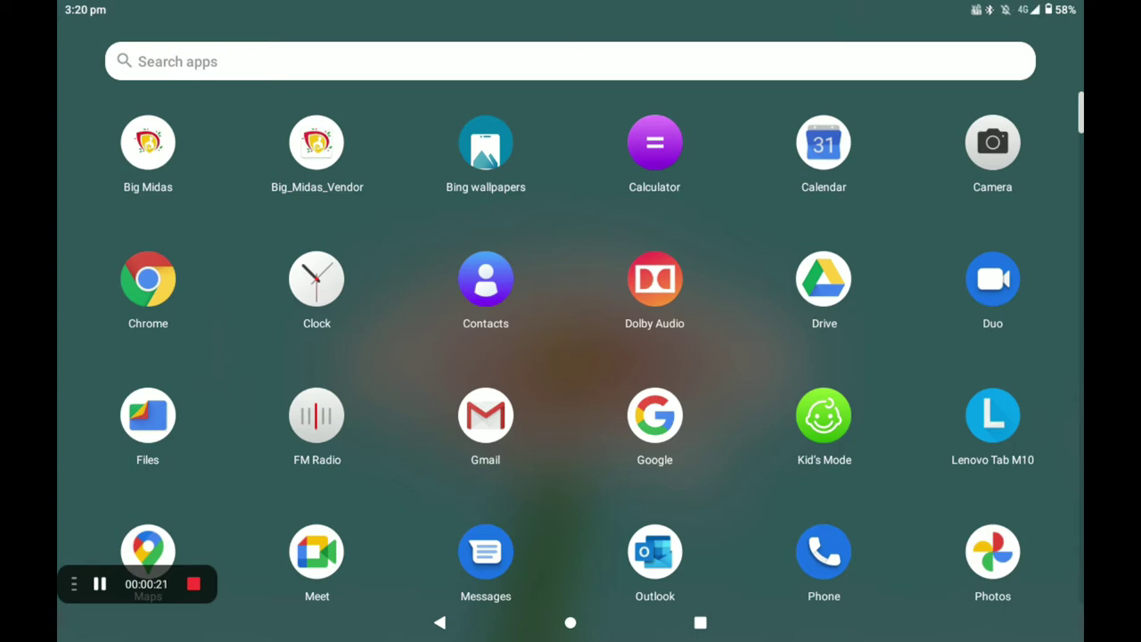
left_click(316, 142)
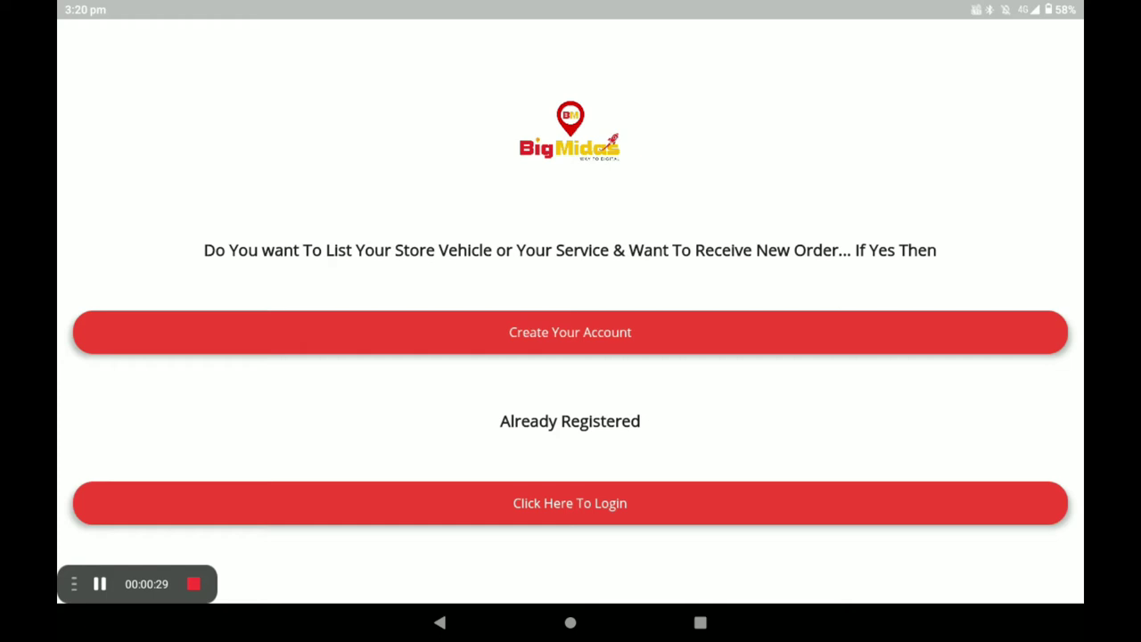
left_click(570, 331)
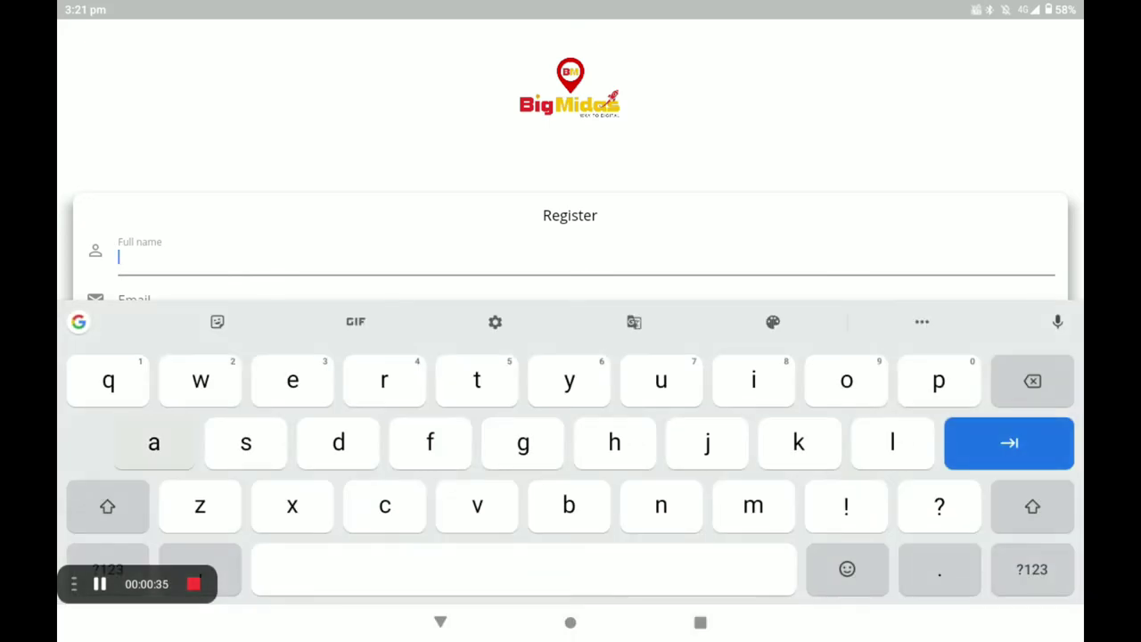
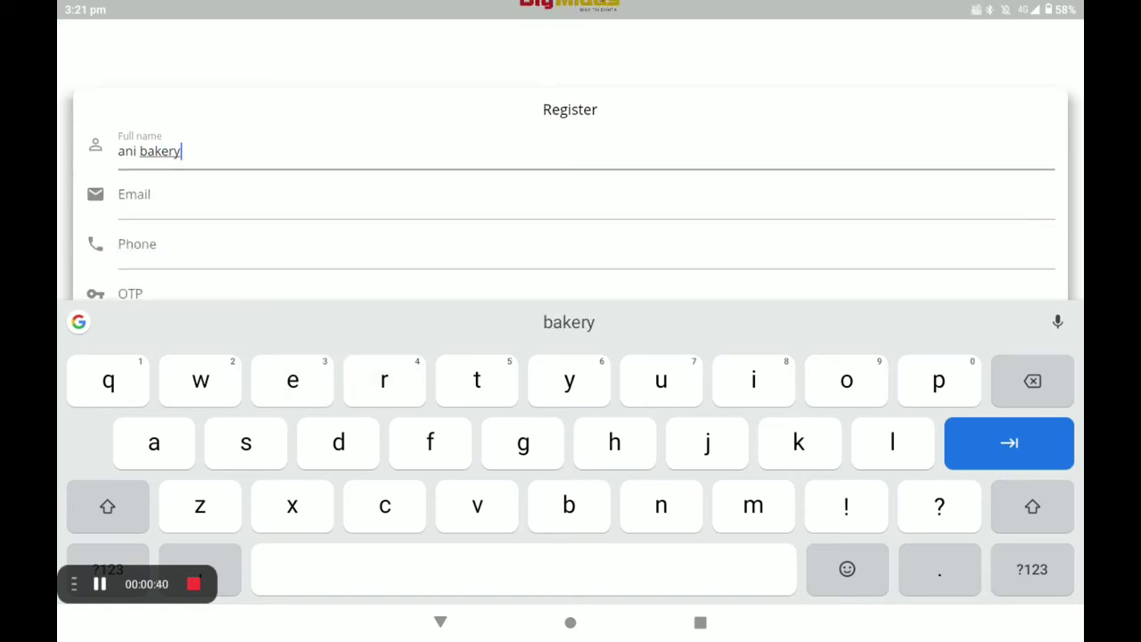
key("Tab")
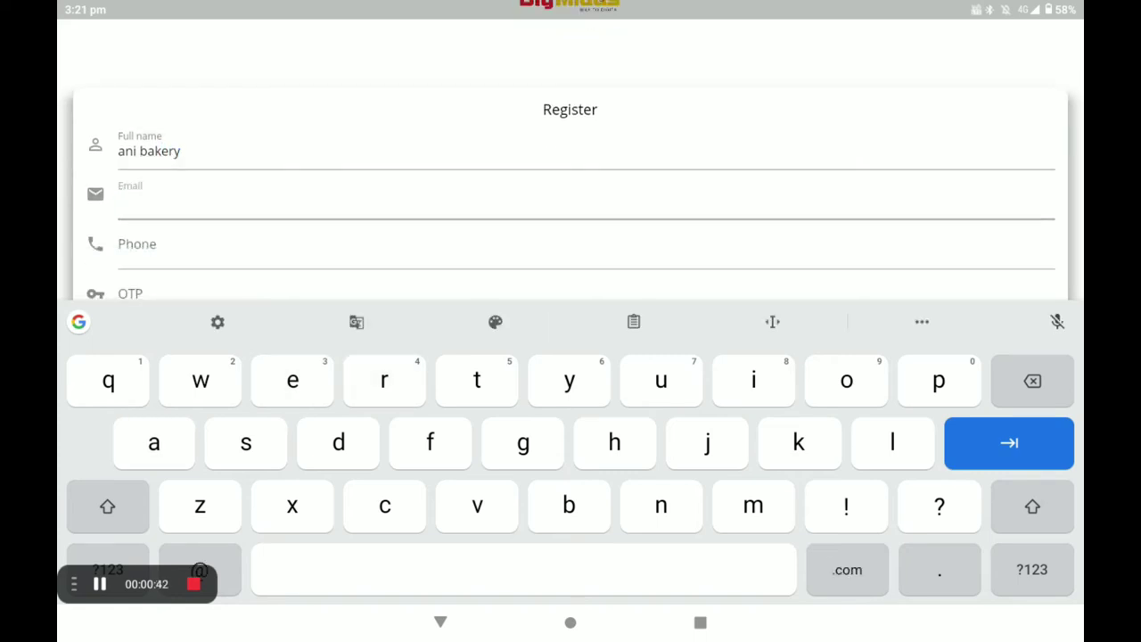
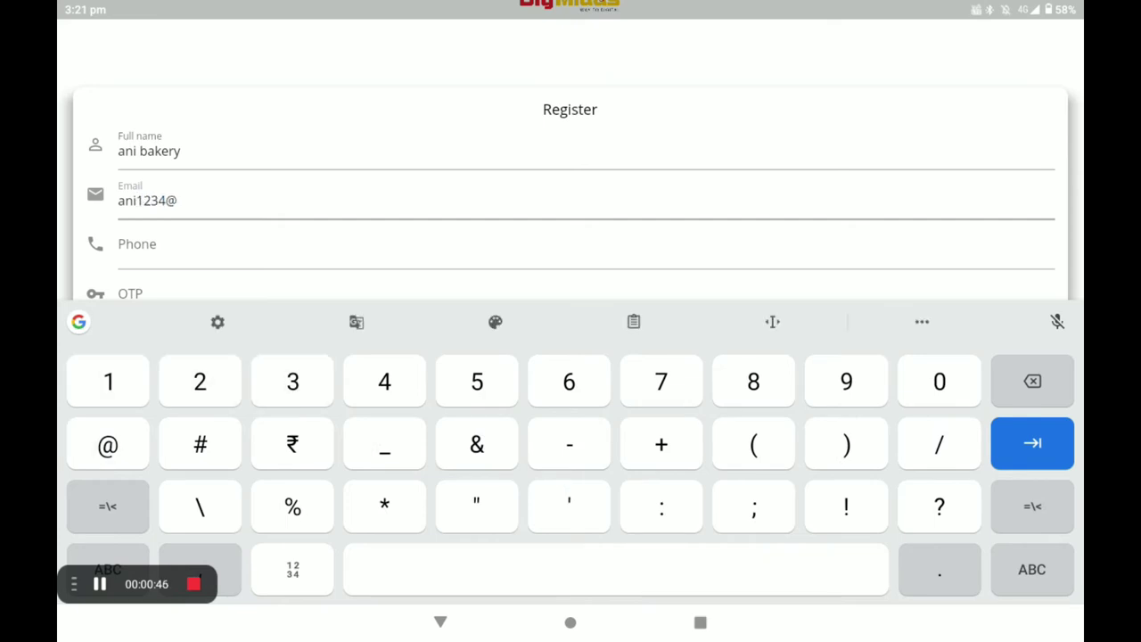
left_click(1031, 569)
type("g")
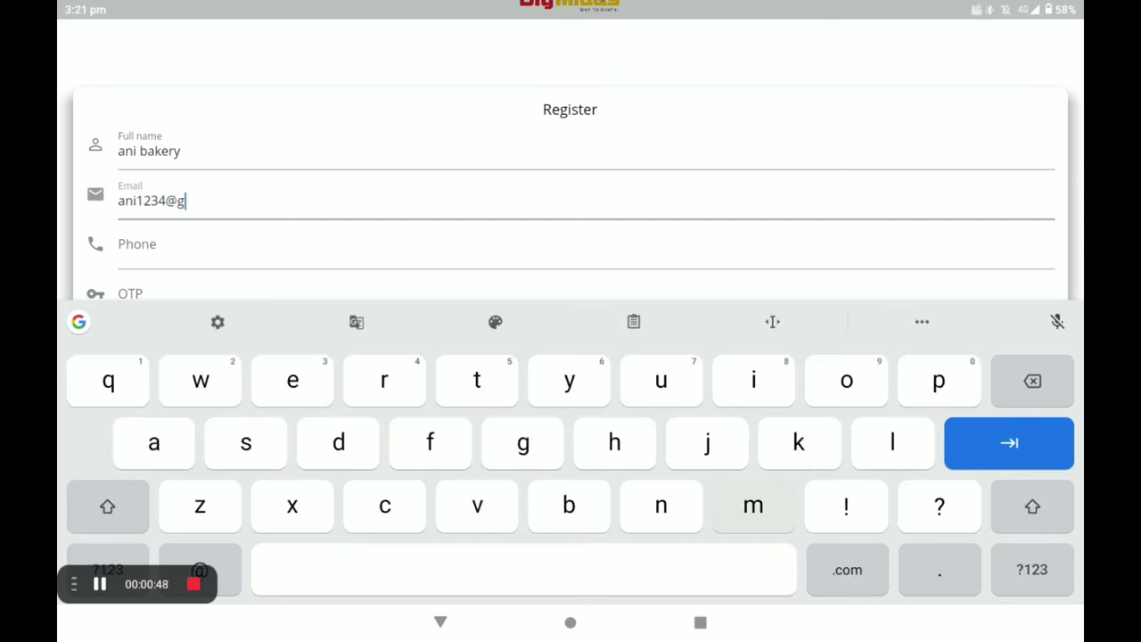
type("mail.com")
key("Tab")
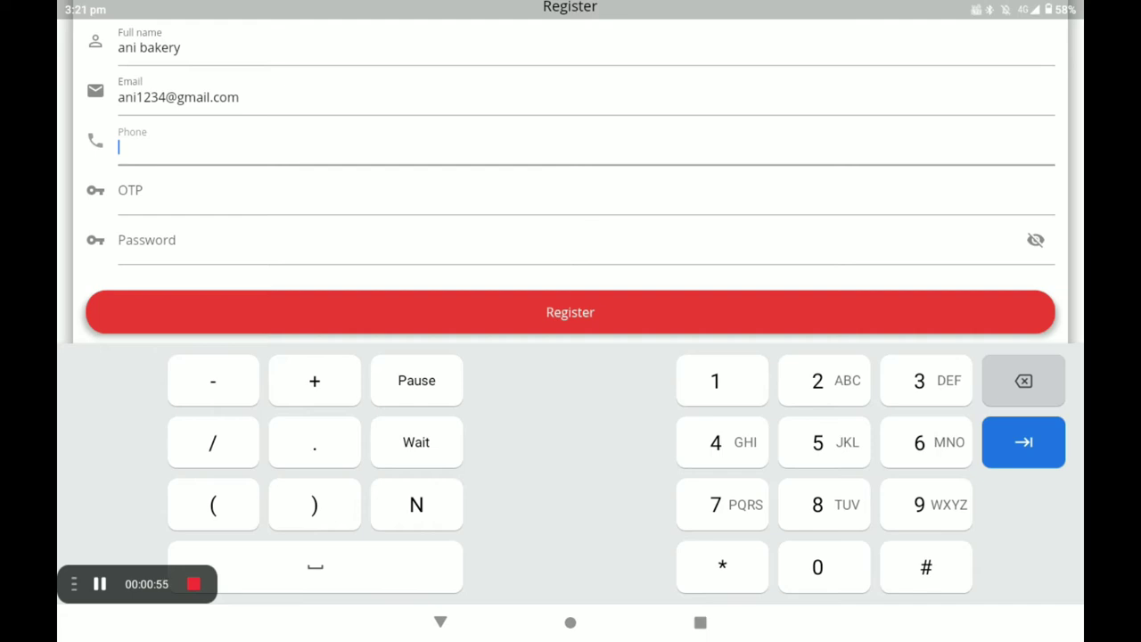
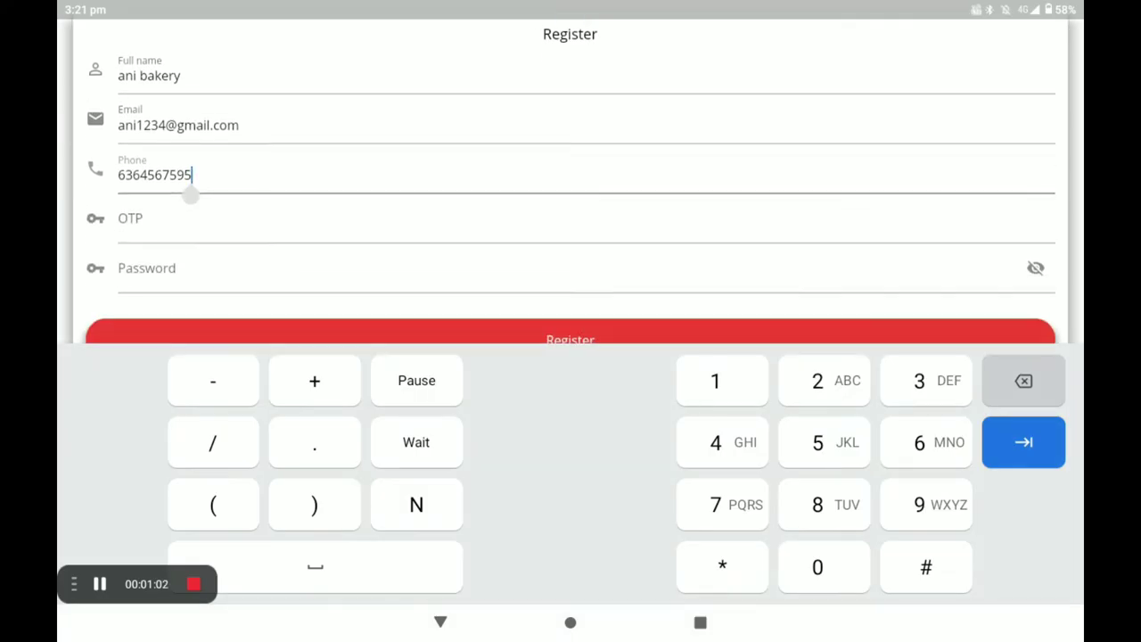
left_click(191, 215)
left_click(1031, 570)
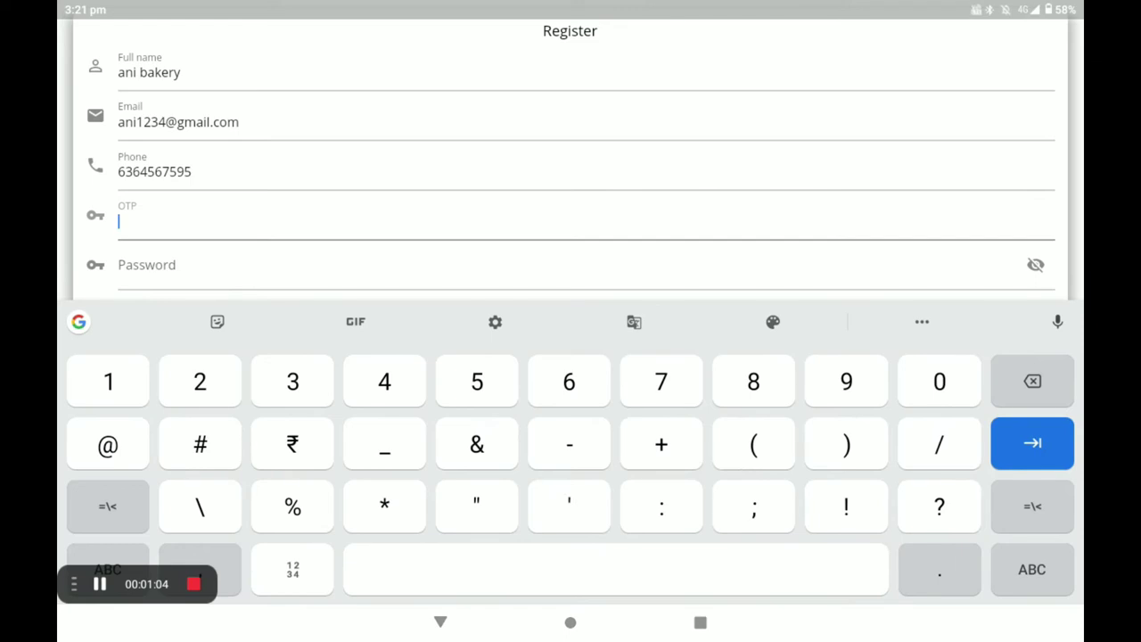
type("4")
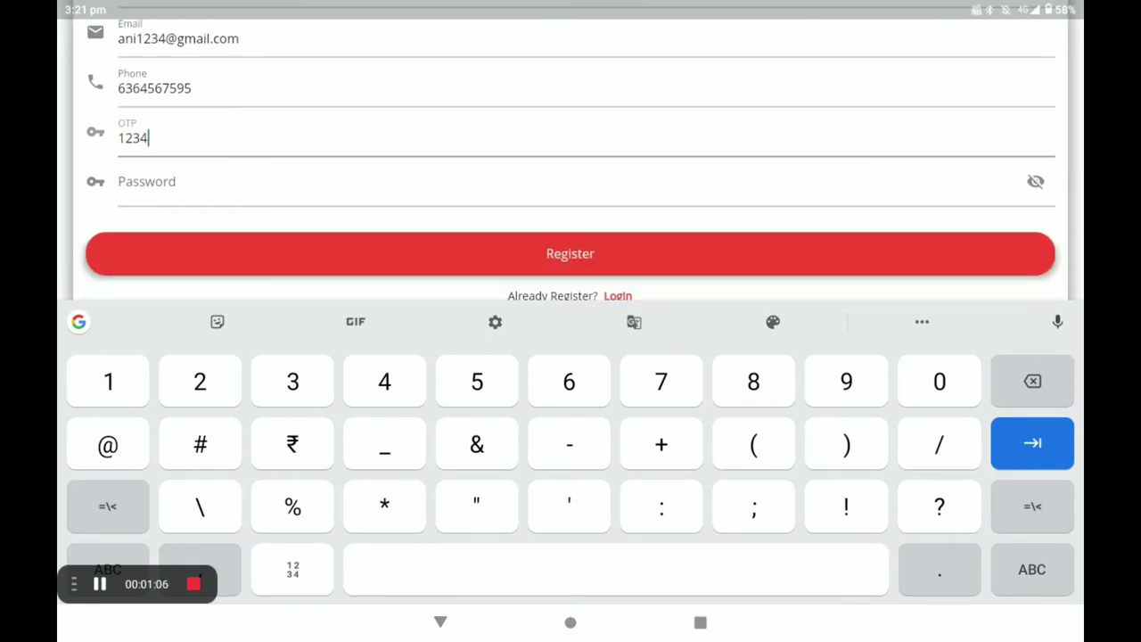
key("Tab")
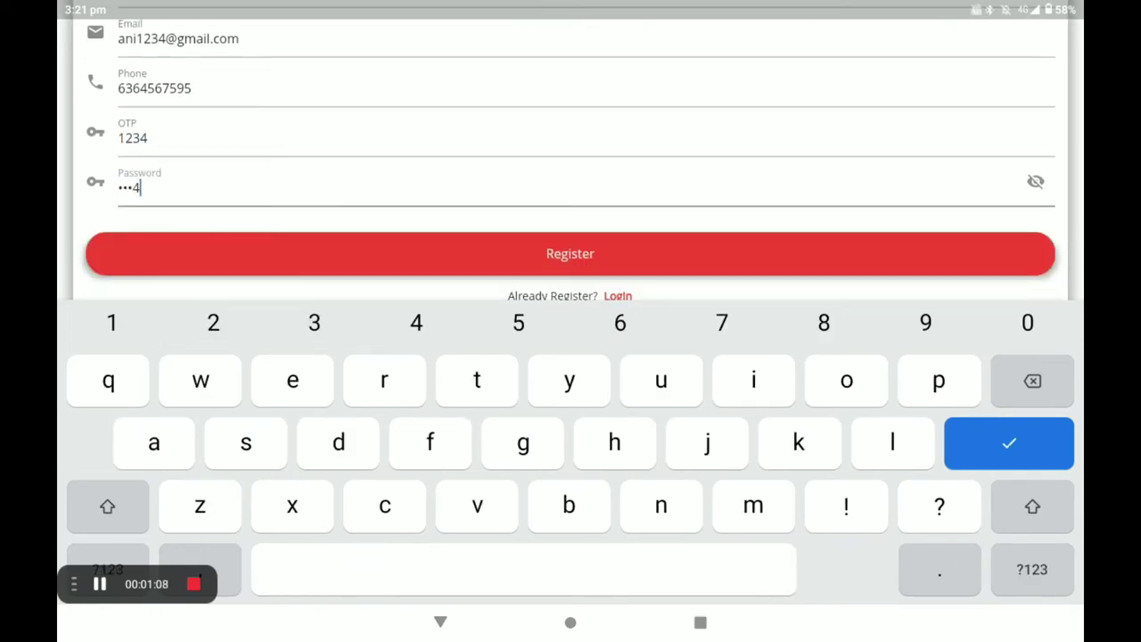
left_click(569, 253)
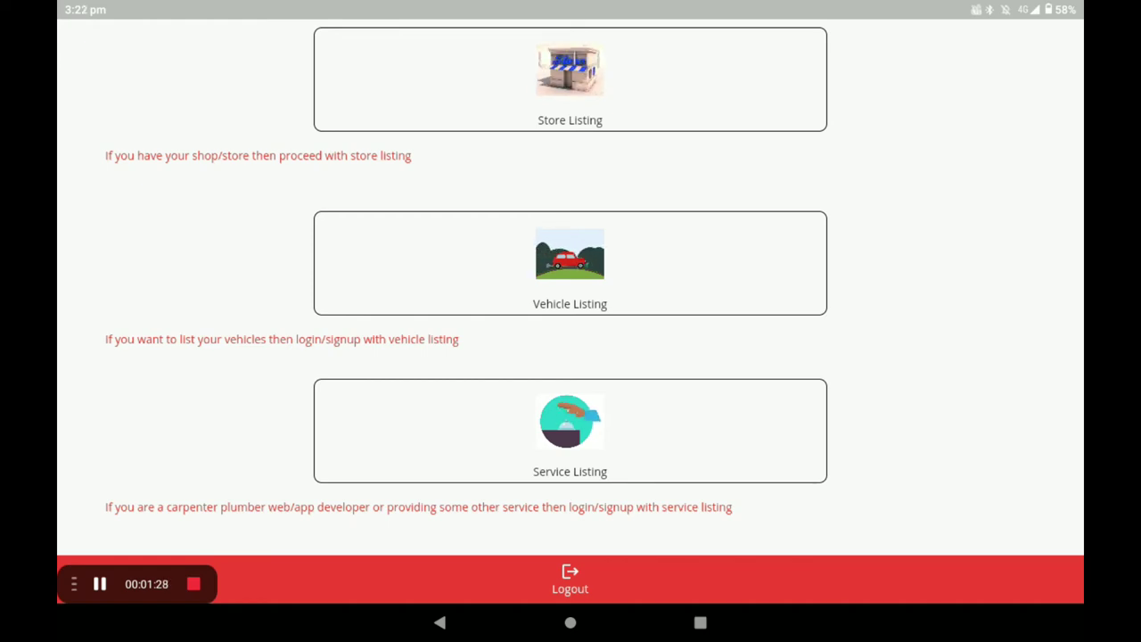
- Choose Store Listing to bring up the shop registration form
left_click(570, 79)
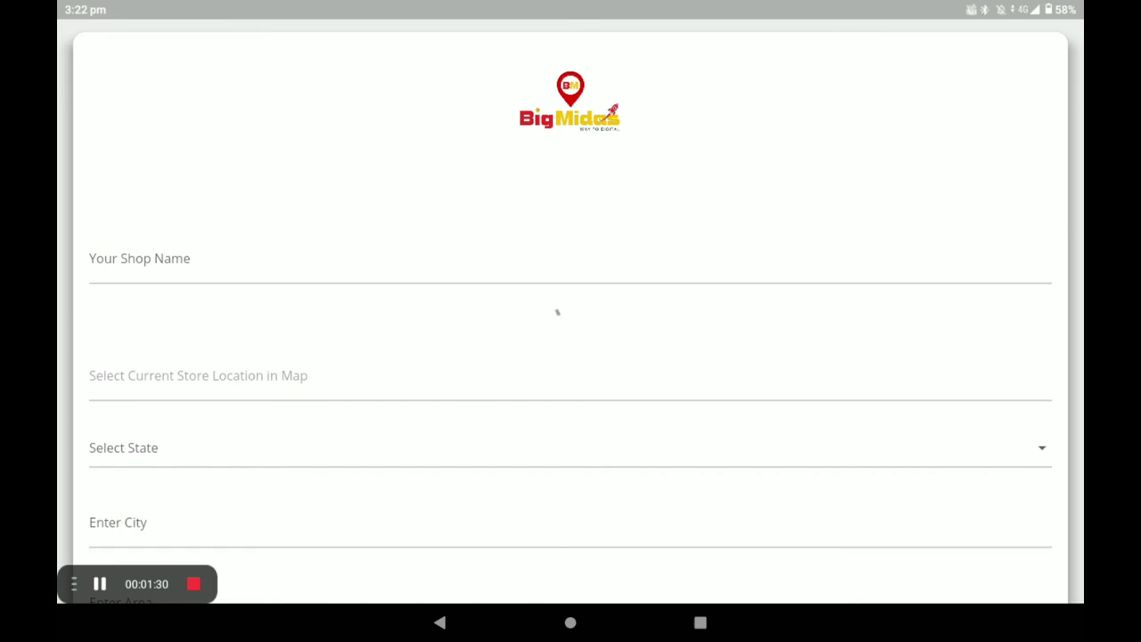
- Name the shop 'ani bakery', set category Bakery And Sweets, and pin its map location
scroll(570, 356, "down", 3)
scroll(570, 356, "up", 3)
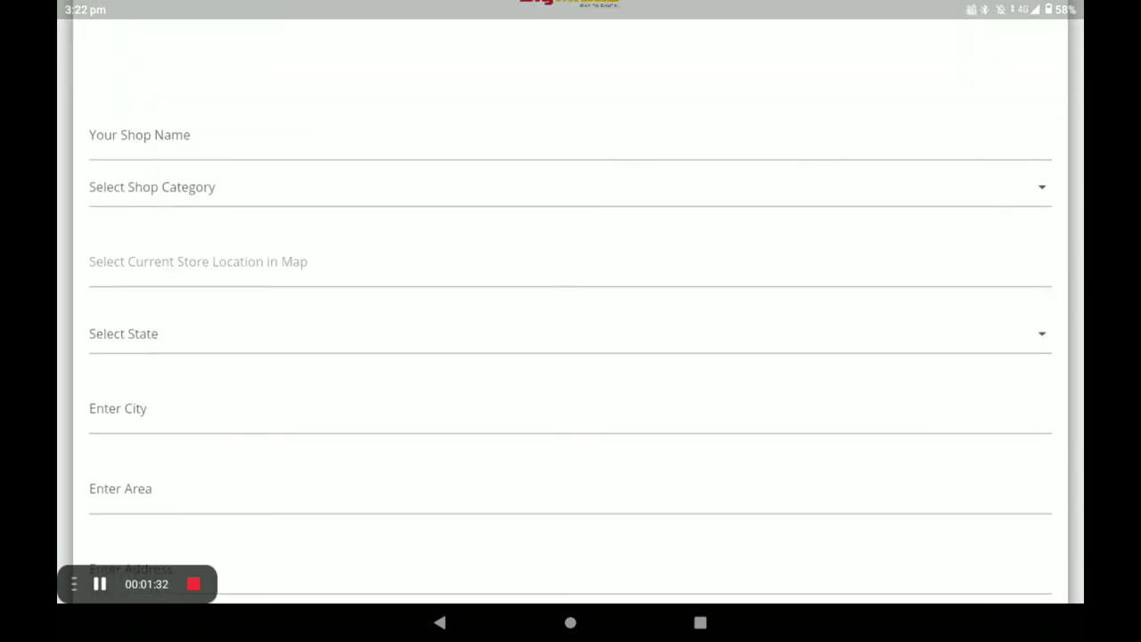
left_click(571, 262)
type("a")
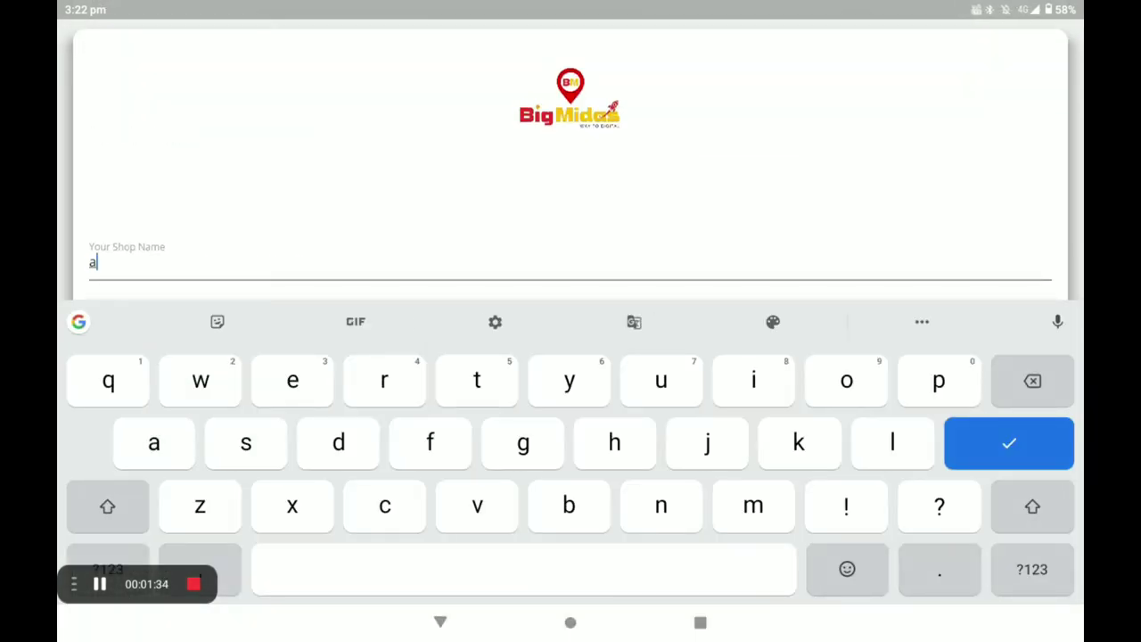
type("ni ")
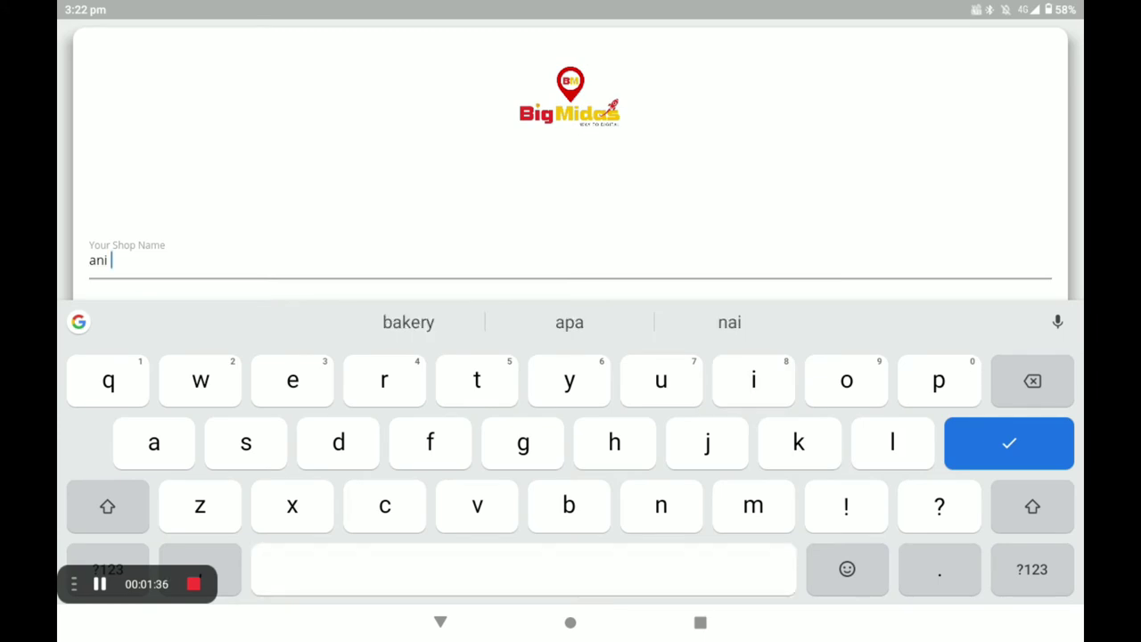
type("bakery")
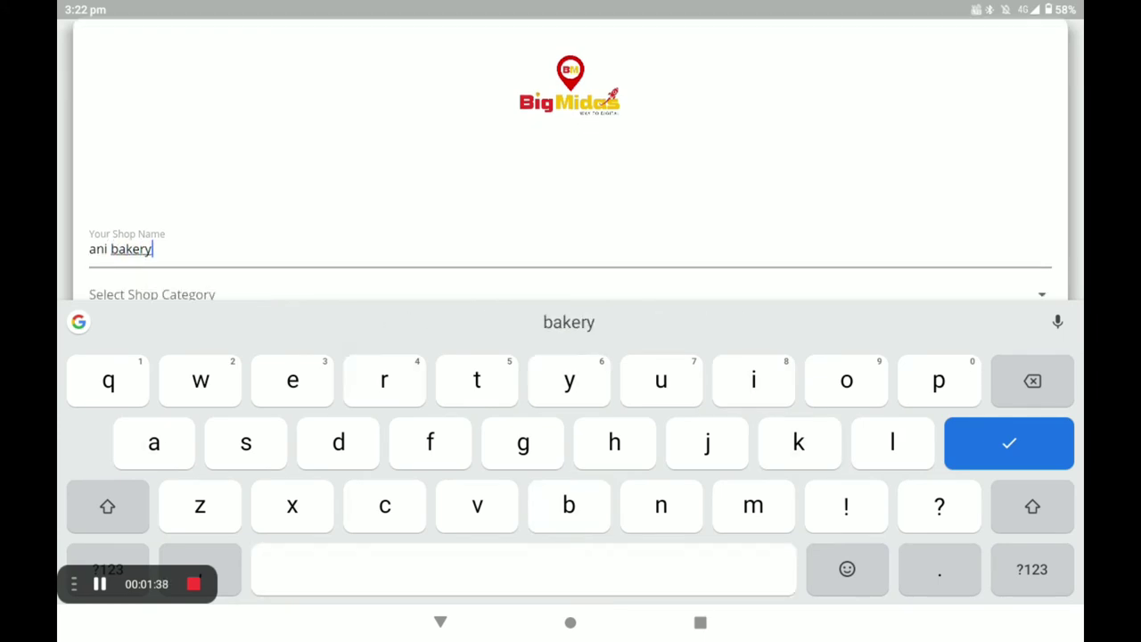
scroll(571, 151, "down", 2)
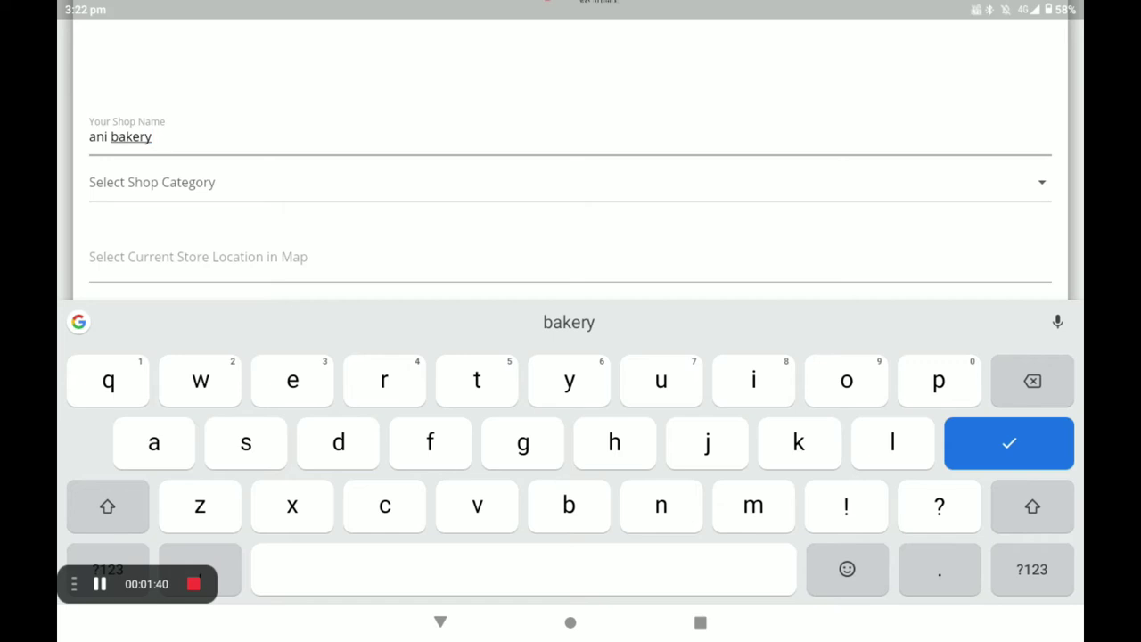
left_click(151, 182)
scroll(571, 312, "down", 5)
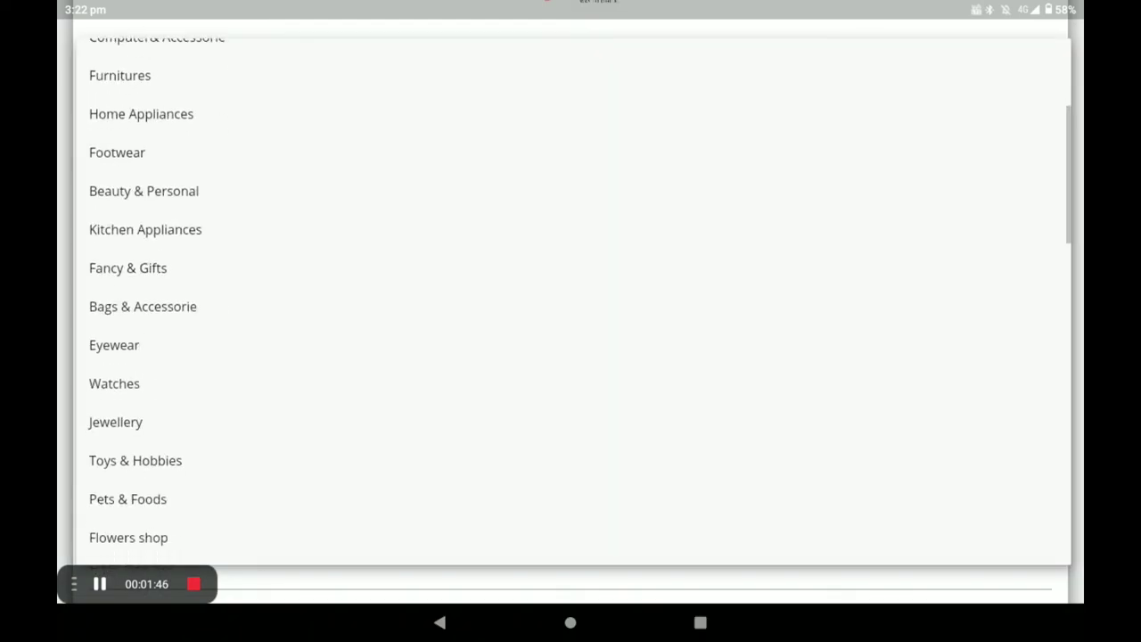
scroll(570, 312, "down", 2)
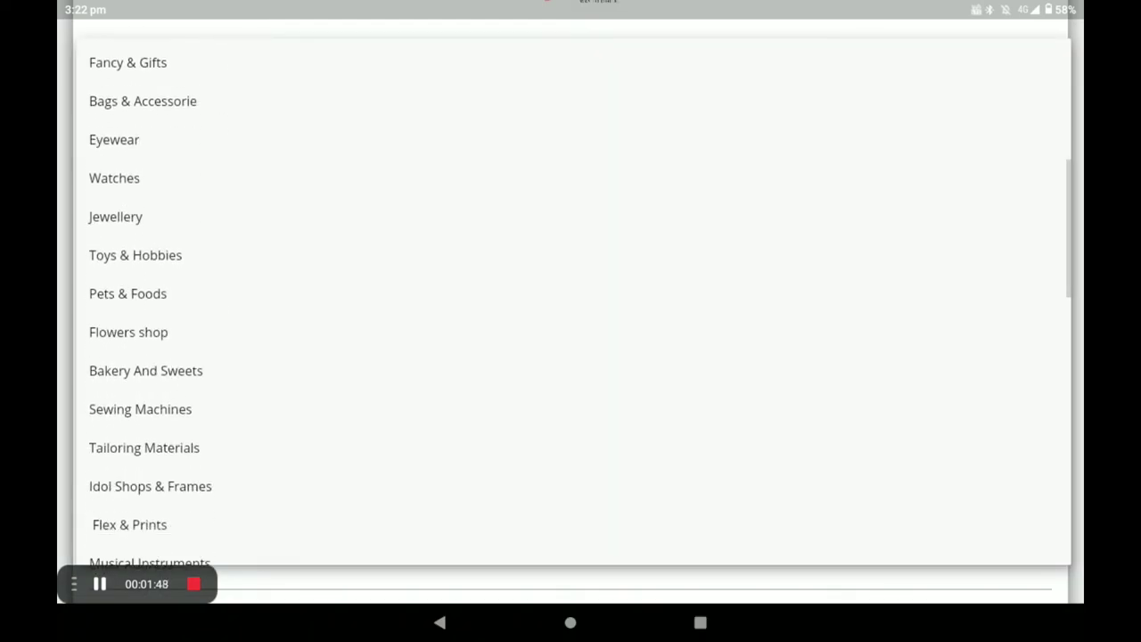
left_click(145, 369)
scroll(571, 160, "down", 2)
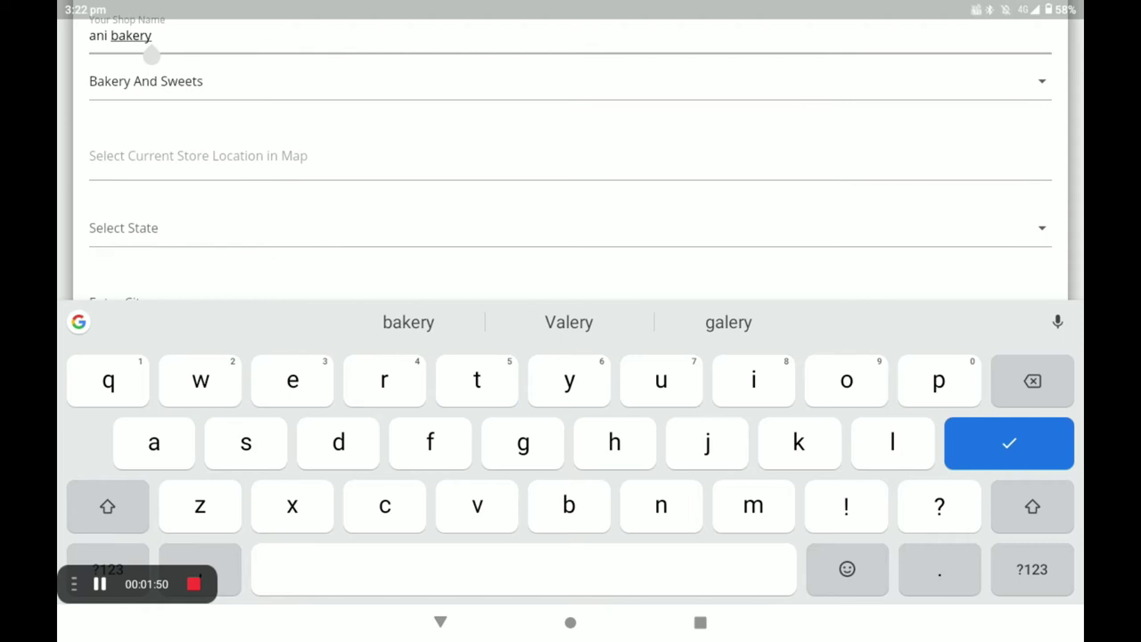
left_click(198, 155)
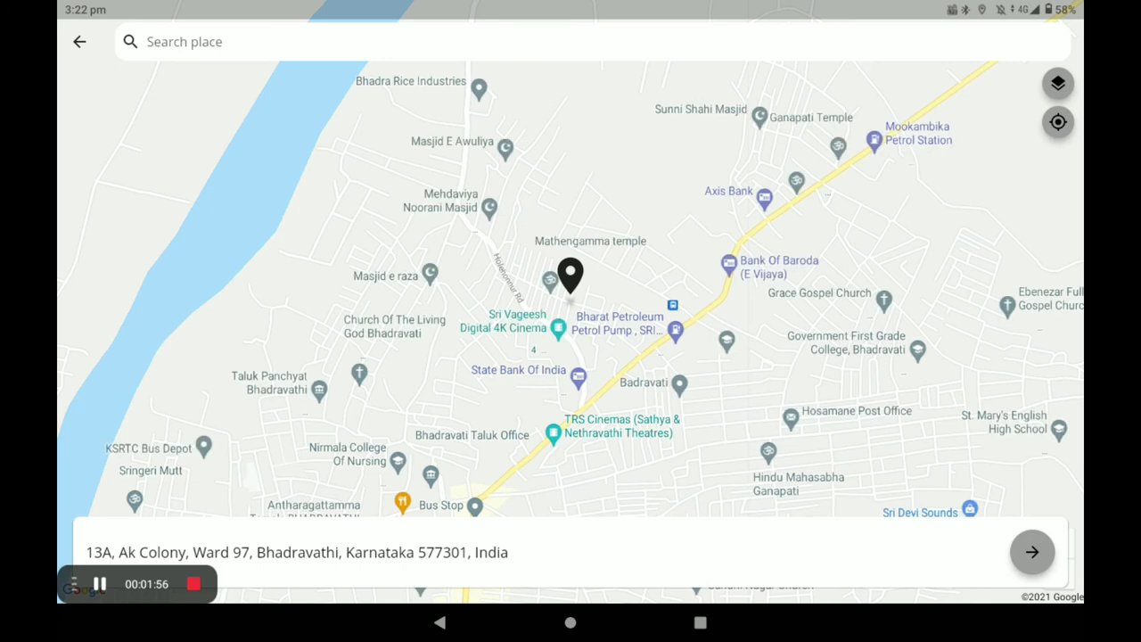
left_click(1031, 552)
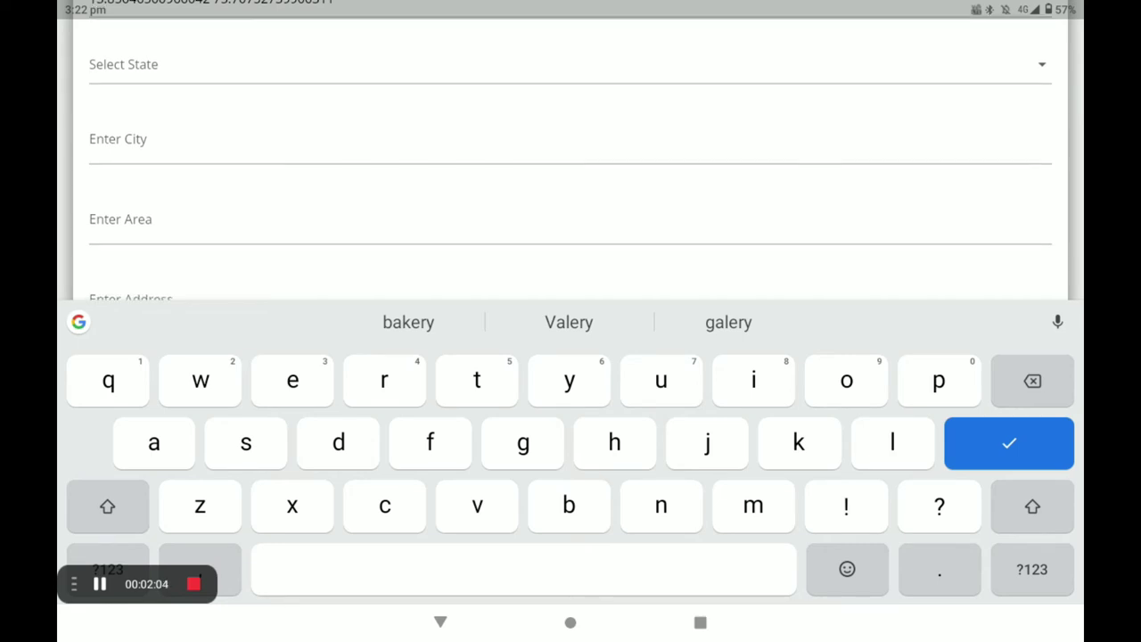
- Set state Madhya Pradesh, city mumbai, area dharavi and address 'on circle'
left_click(570, 64)
left_click(139, 64)
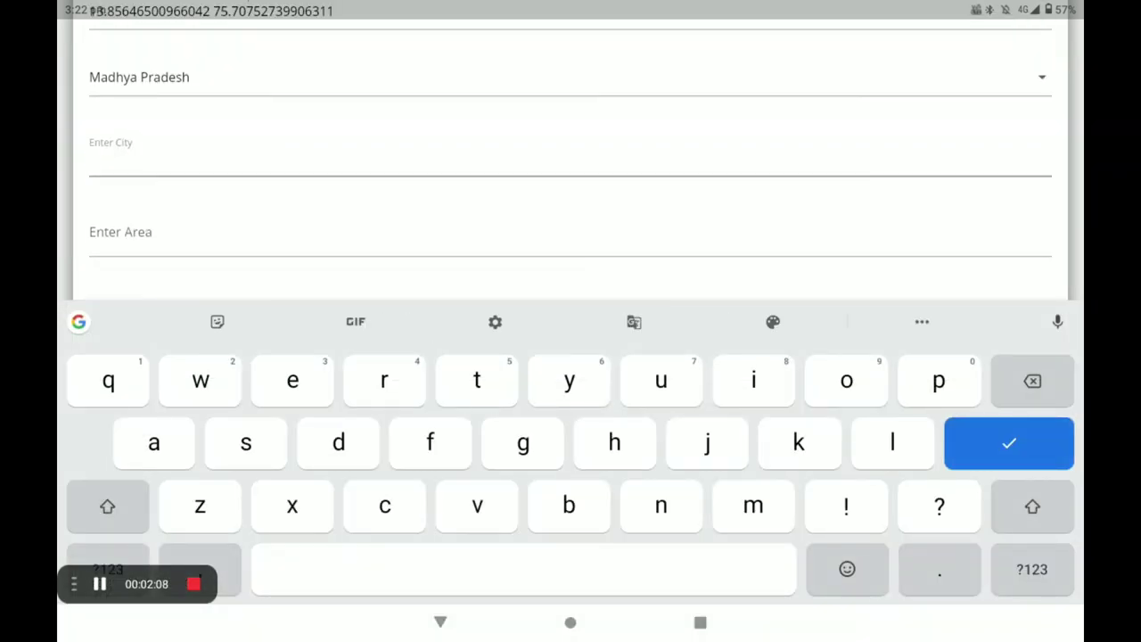
type("mumba")
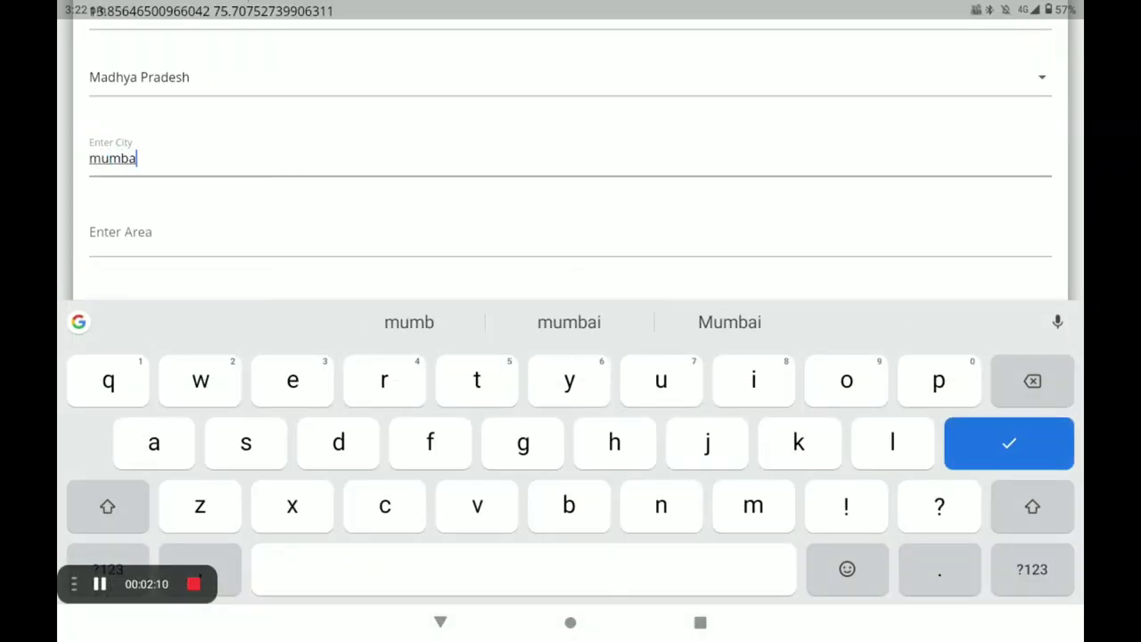
type("i")
key("Return")
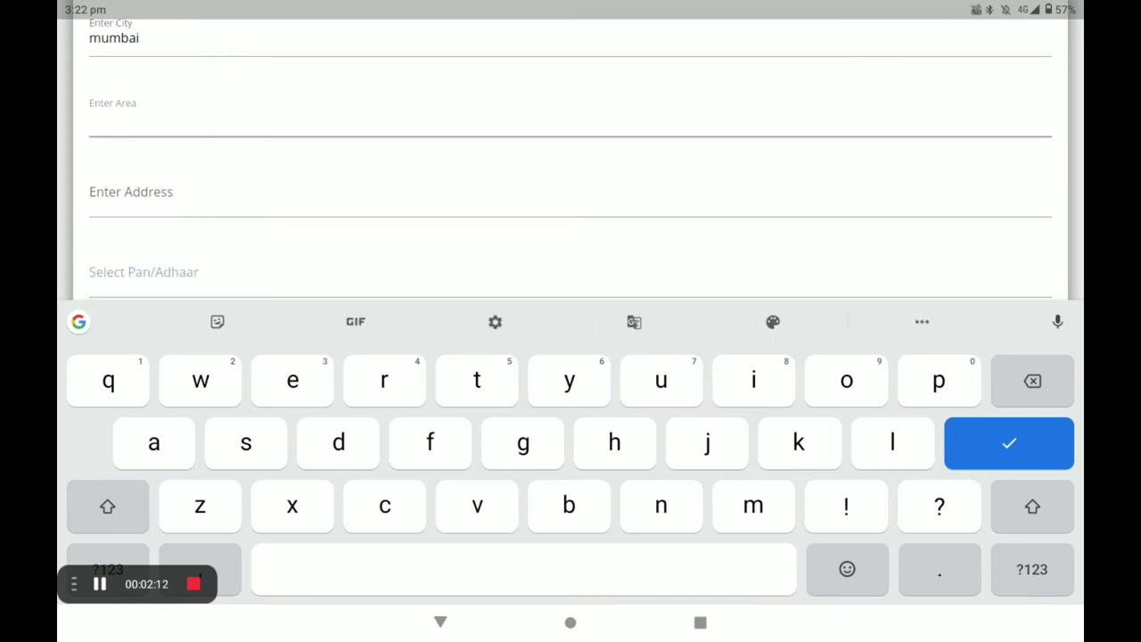
type("dhara")
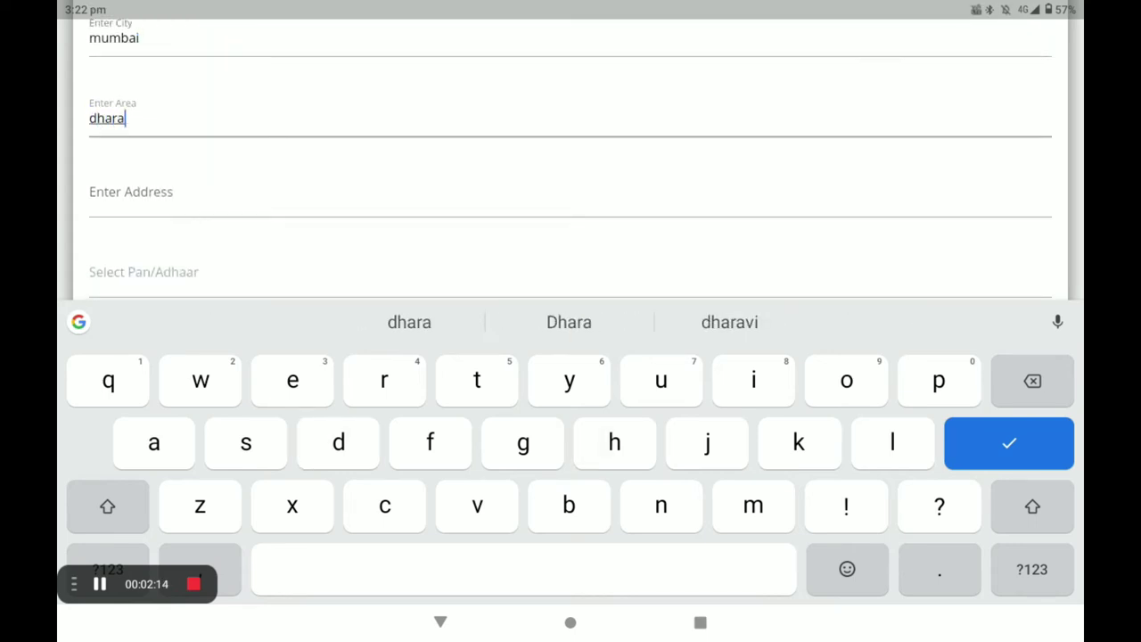
type("vi")
key("Return")
type("o")
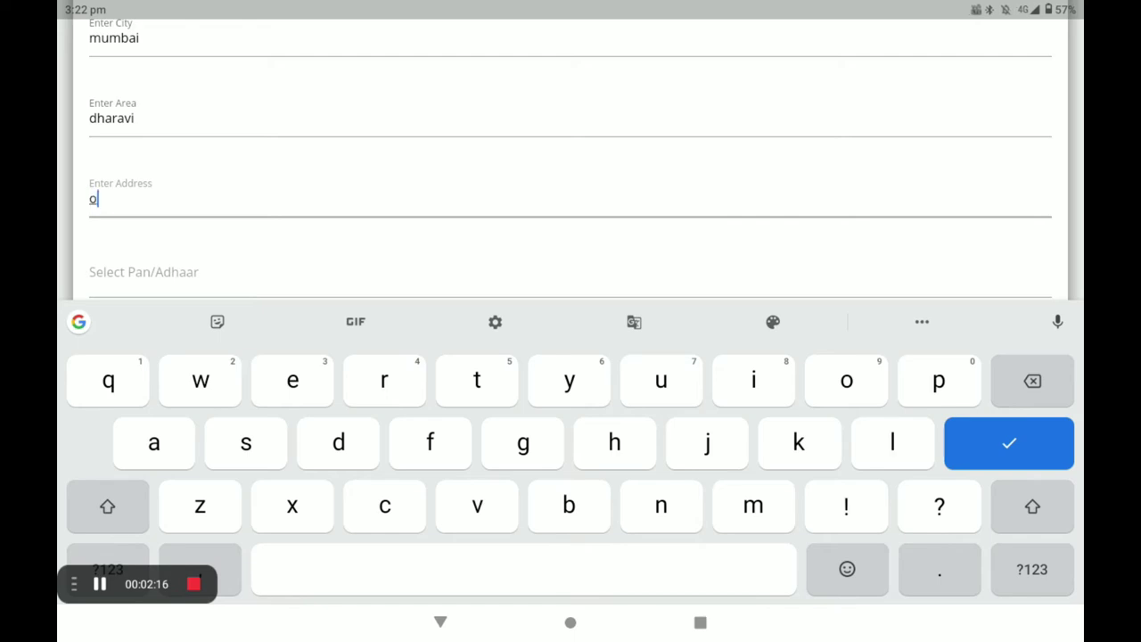
type("n cir")
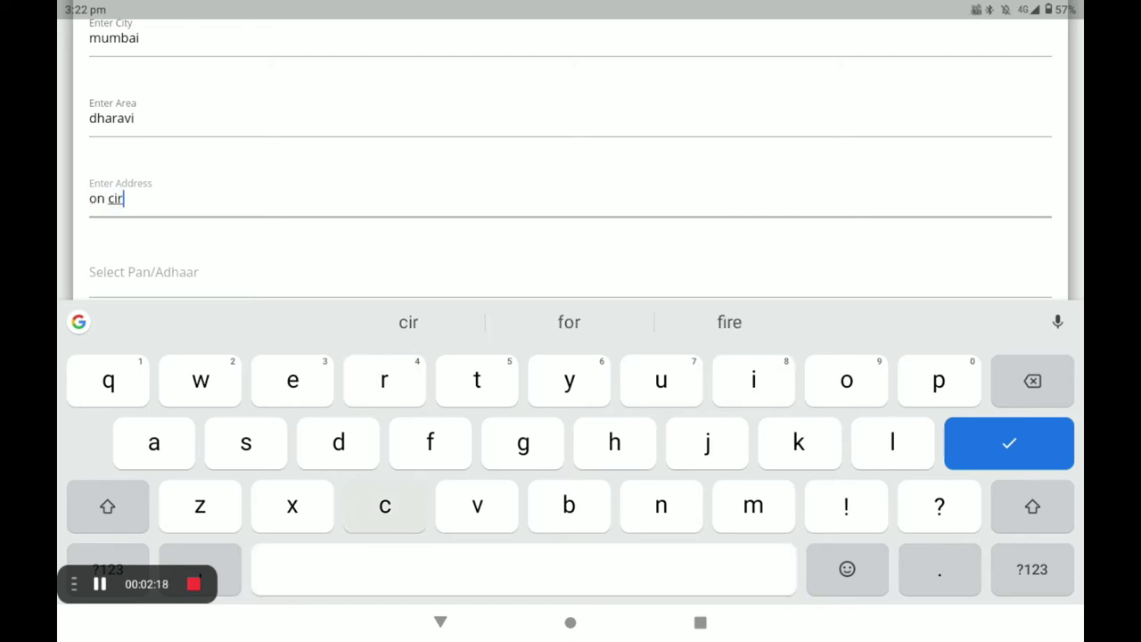
type("cle")
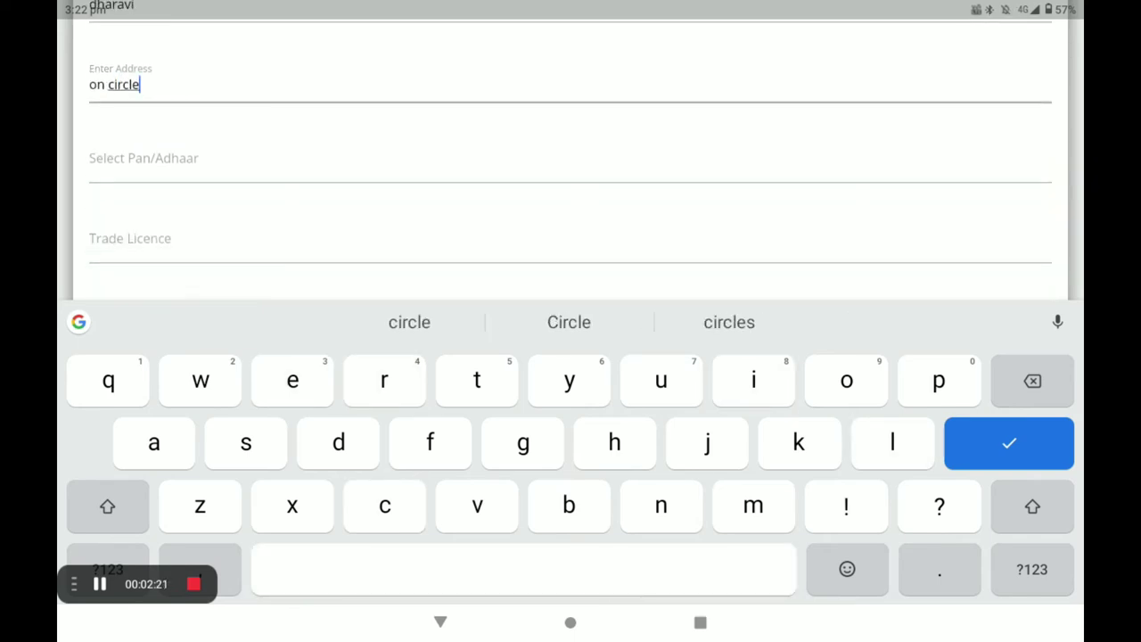
key("Return")
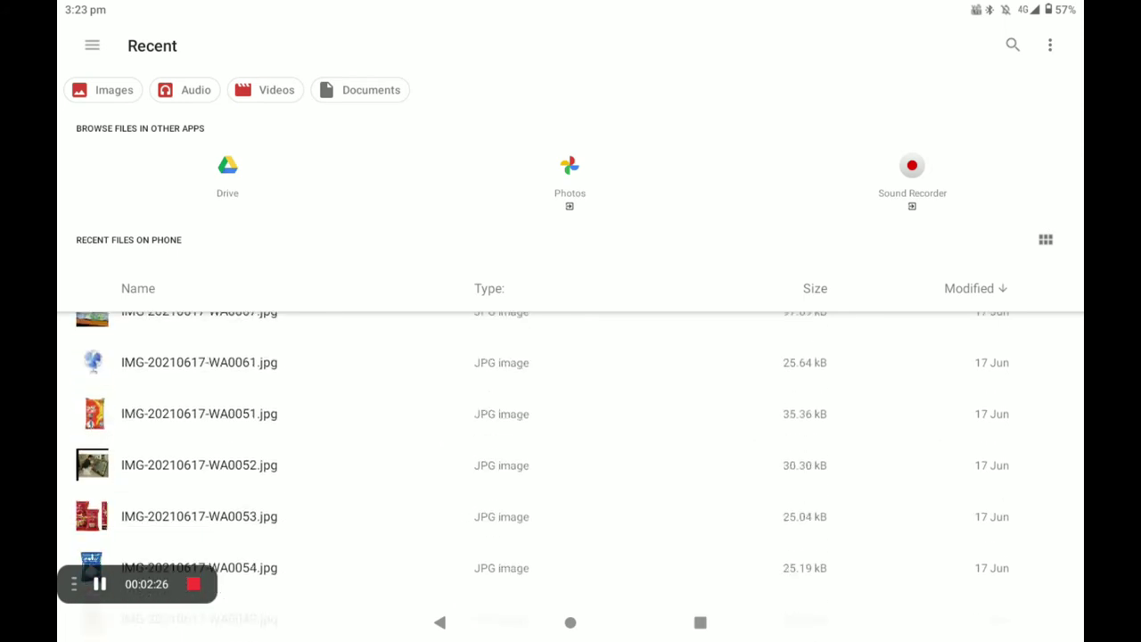
- Attach IMG-20210617-WA0052.jpg as the Pan/Adhaar document
left_click(199, 376)
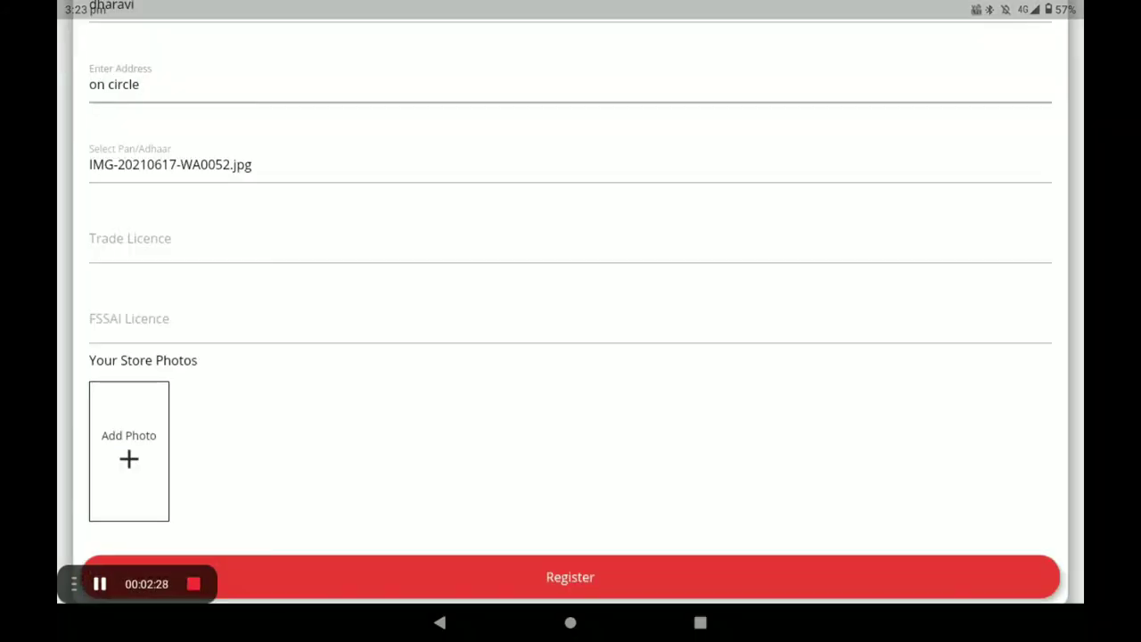
left_click(571, 238)
scroll(570, 473, "down", 3)
scroll(570, 473, "down", 3)
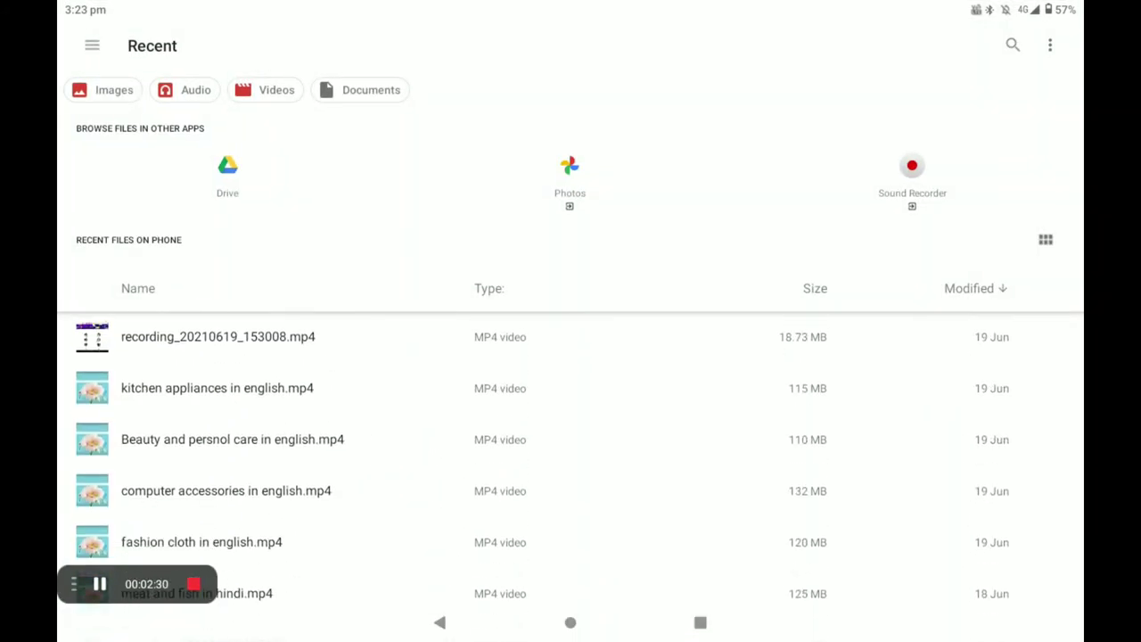
scroll(571, 472, "down", 3)
scroll(570, 473, "down", 3)
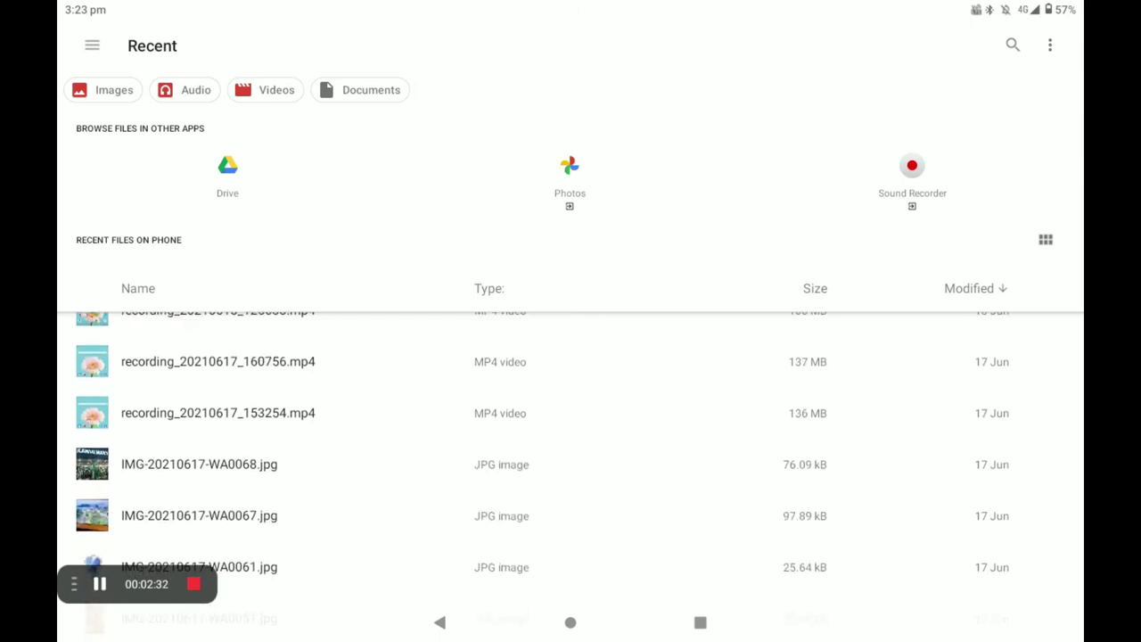
- Attach WA0068 as Trade Licence and WA0048 as FSSAI Licence, then submit the registration
left_click(198, 463)
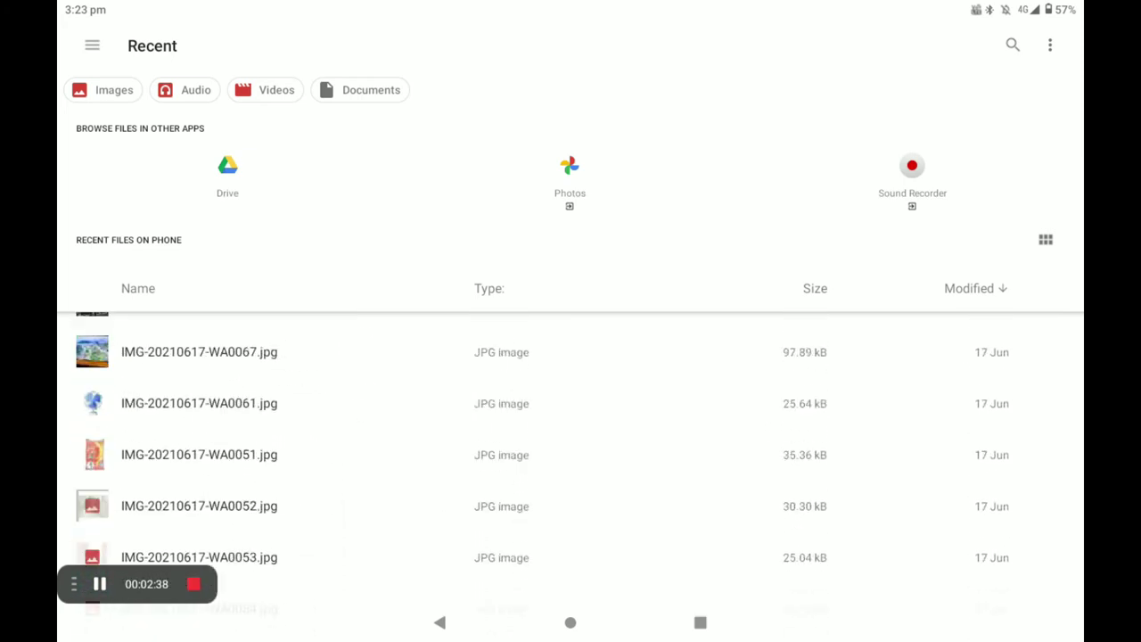
scroll(570, 472, "down", 3)
scroll(571, 472, "down", 1)
left_click(199, 336)
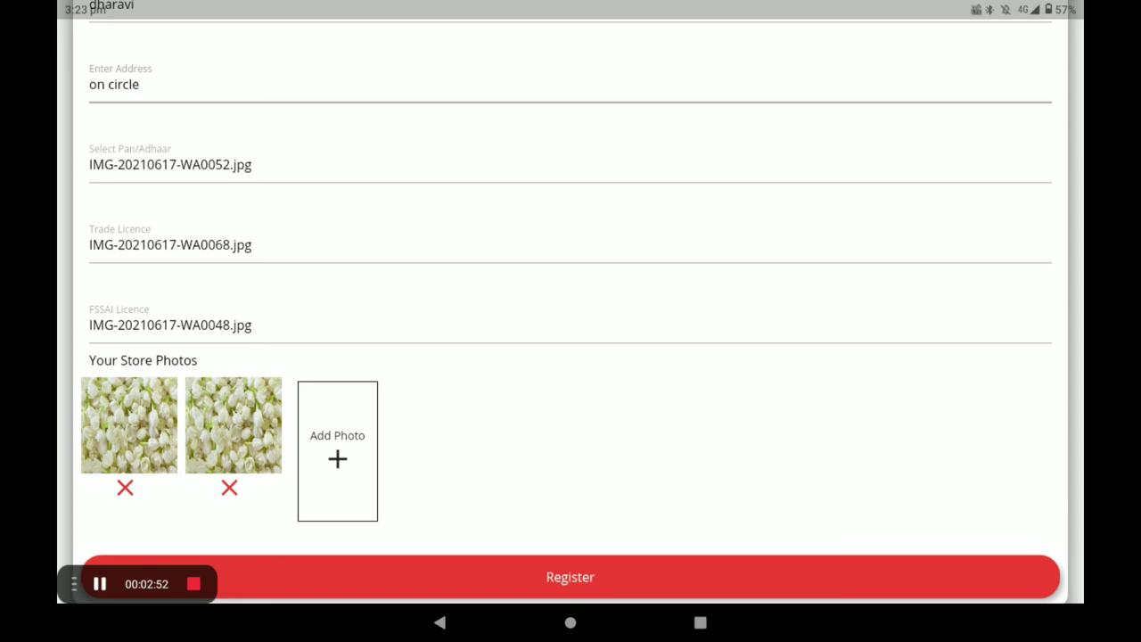
left_click(570, 577)
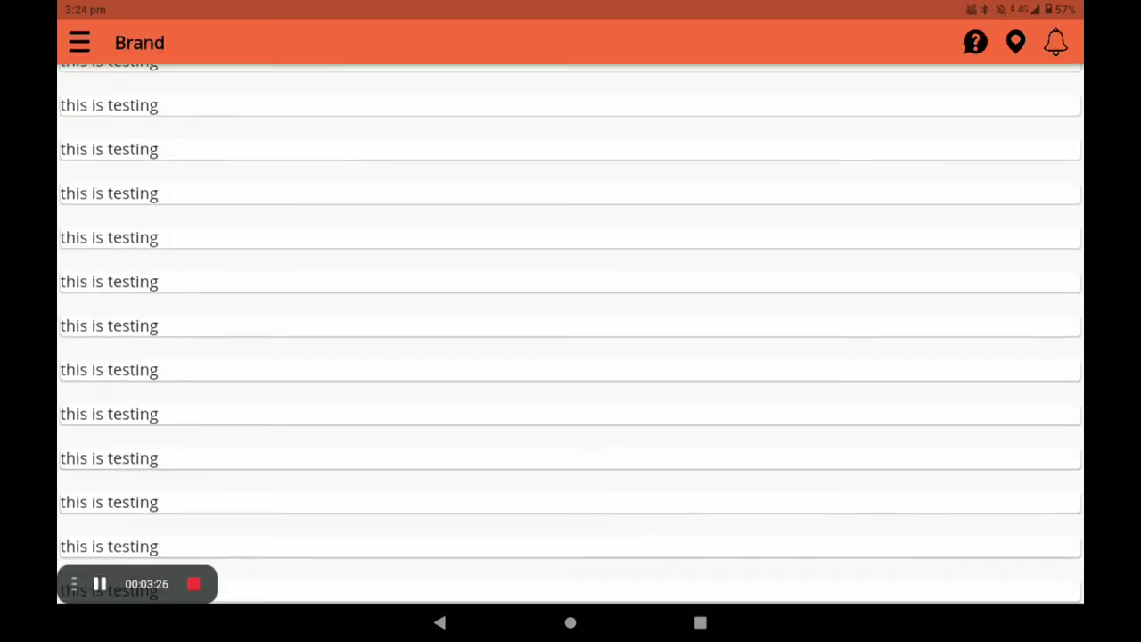
- Return to the Brand dashboard, bringing up and dismissing the app's share options
key("Escape")
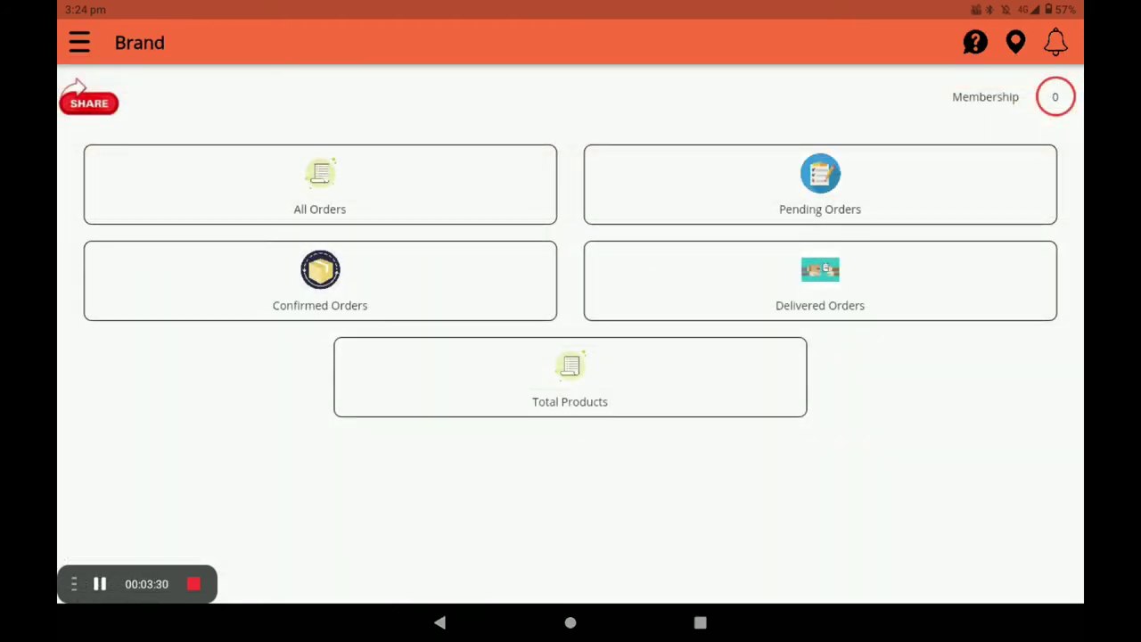
left_click(89, 103)
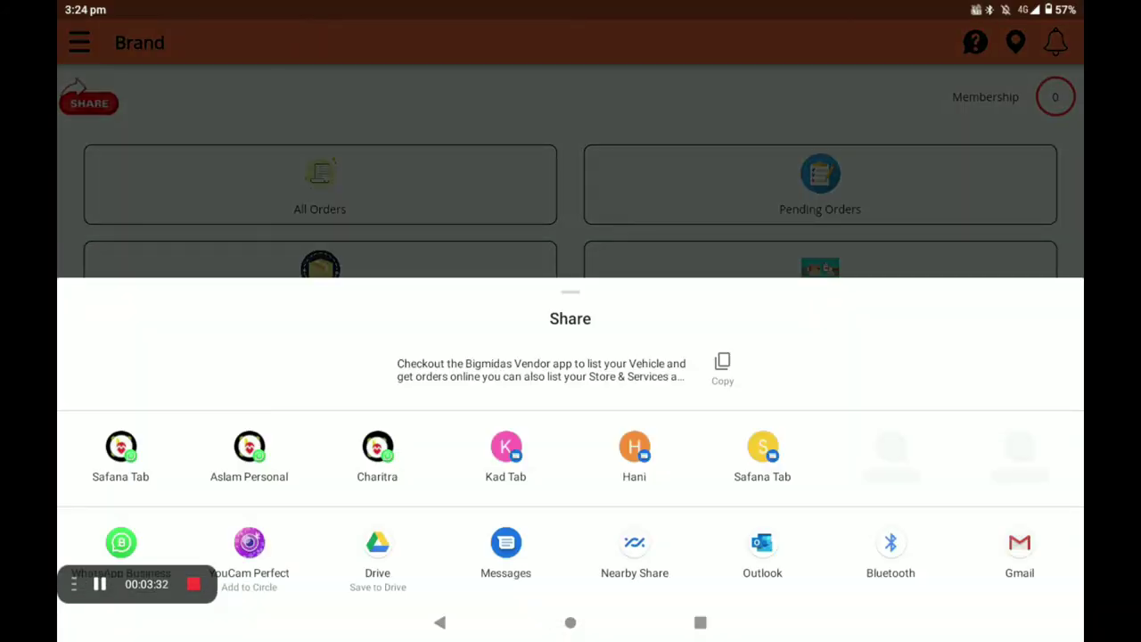
left_click(439, 622)
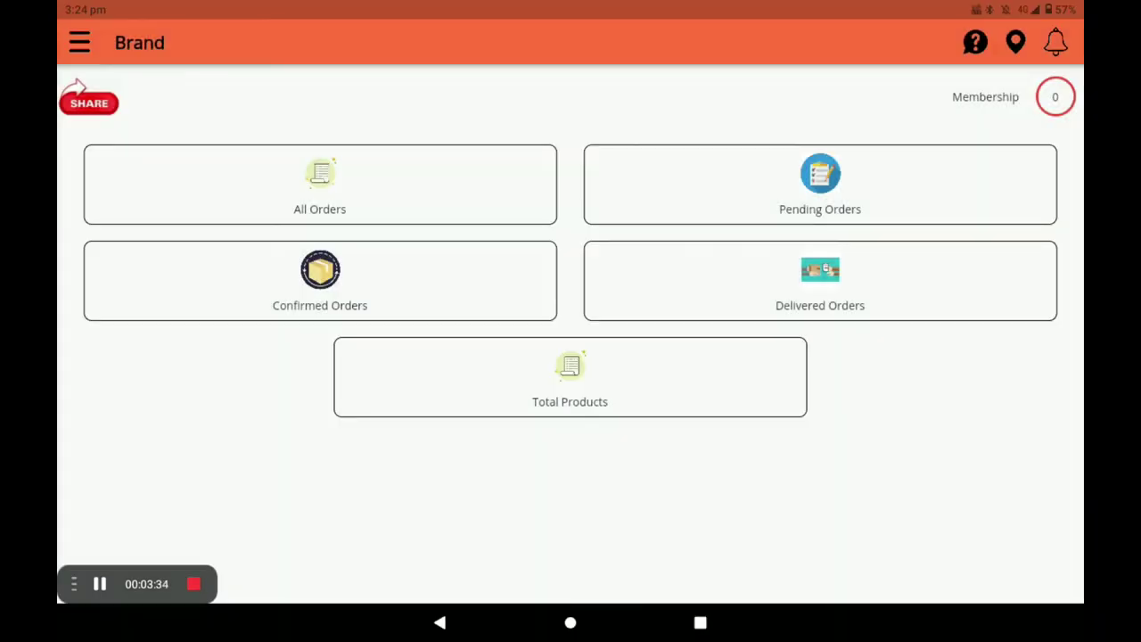
- Toggle the store status in the side menu so it ends on green Active
left_click(79, 42)
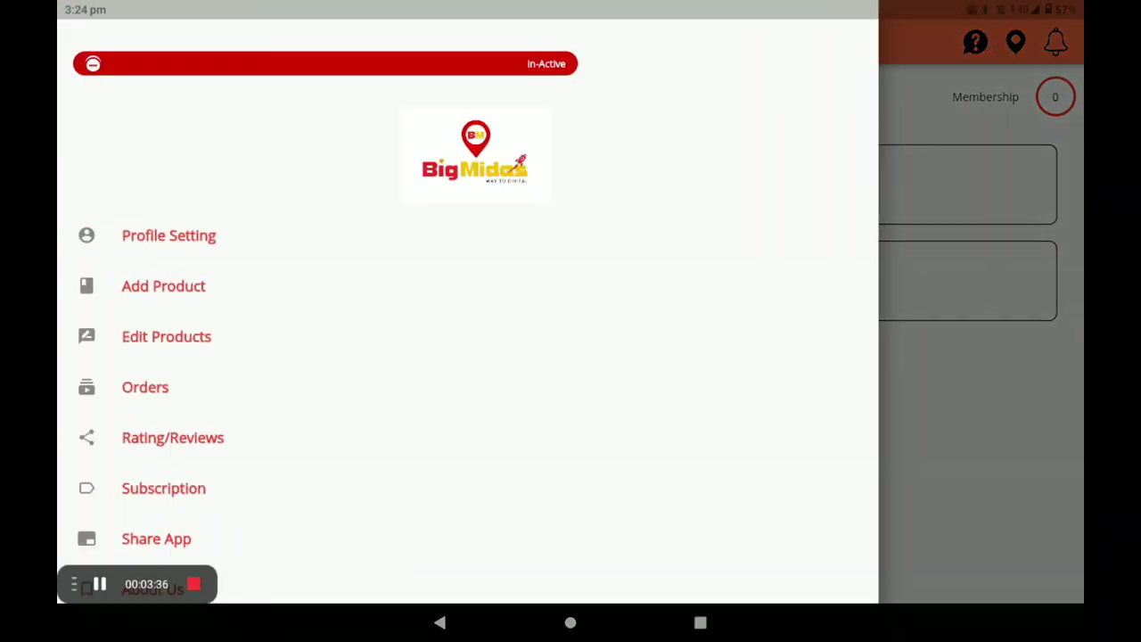
left_click(93, 63)
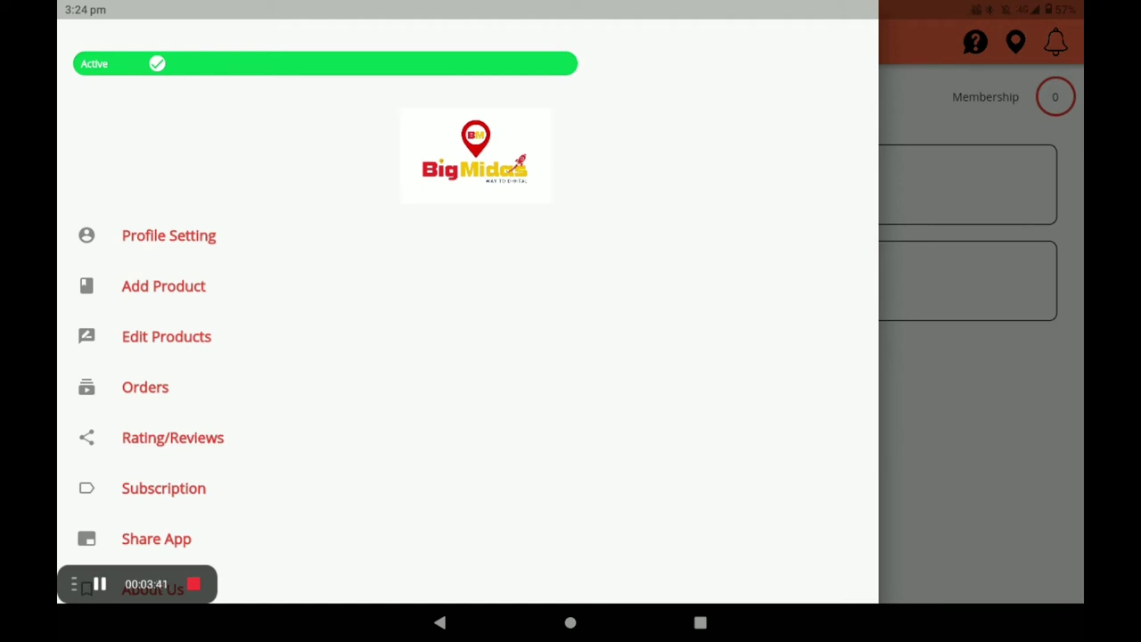
left_click(157, 63)
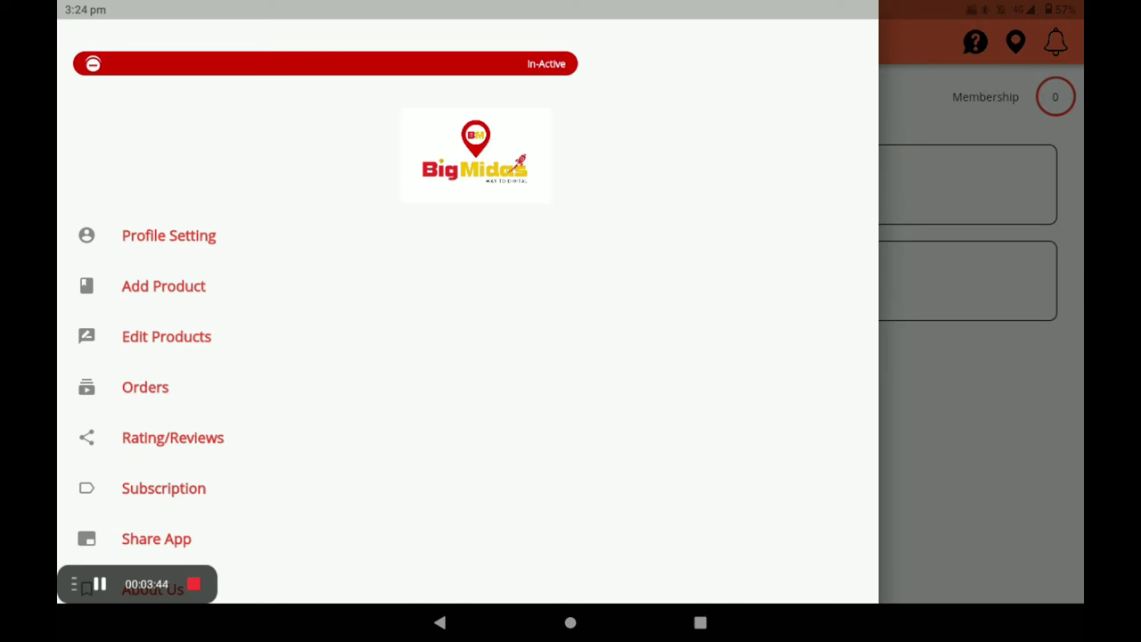
left_click(93, 63)
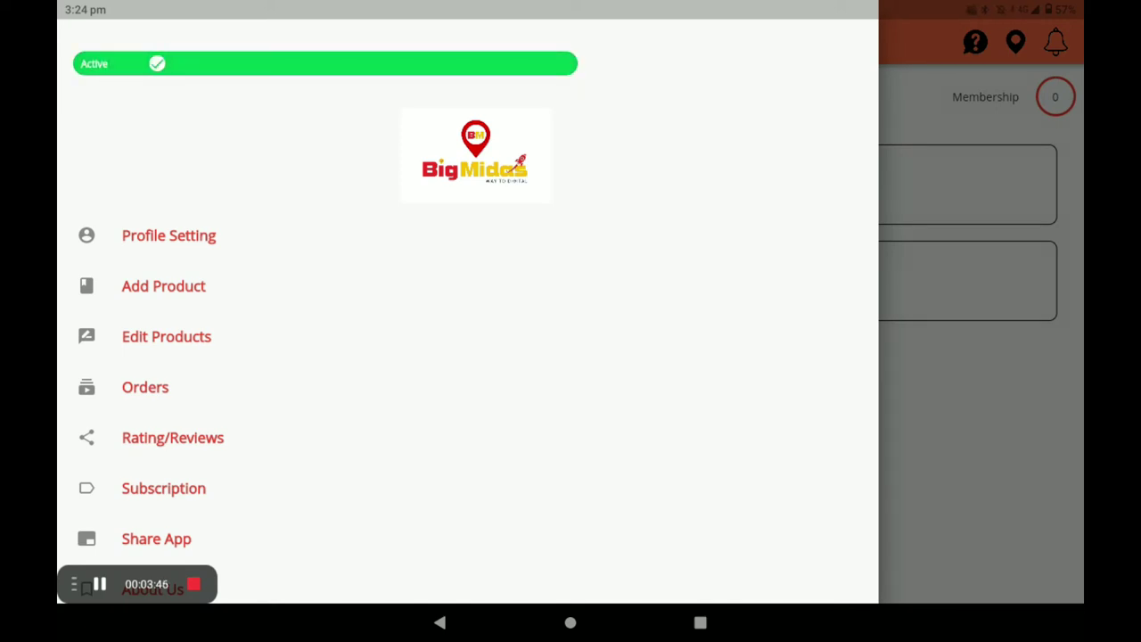
scroll(325, 318, "down", 2)
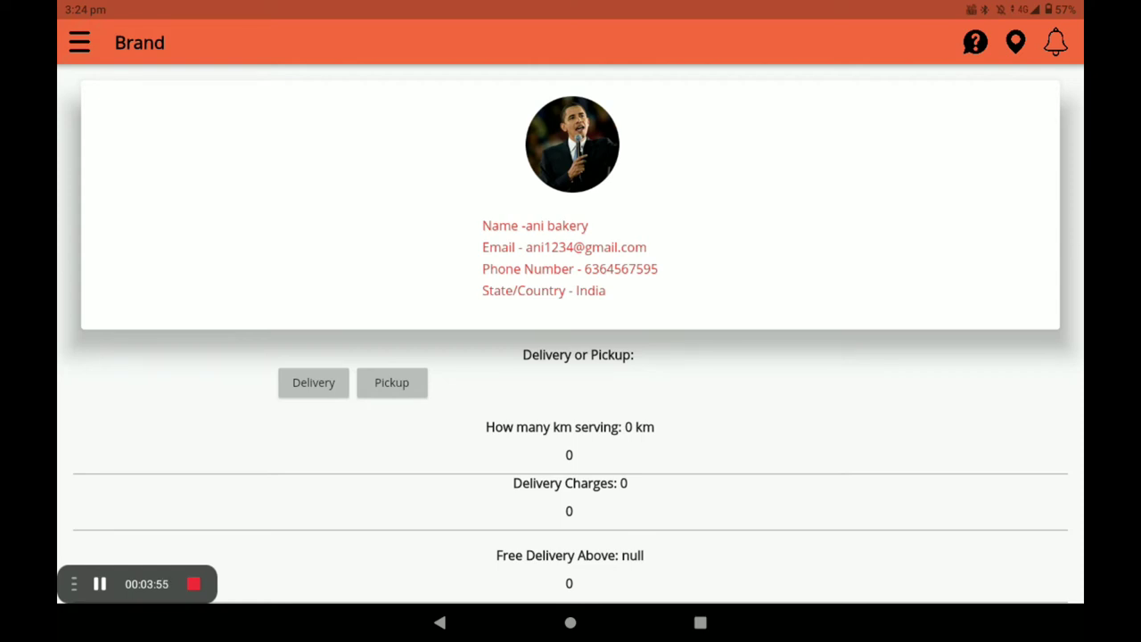
- Switch the store to delivery mode with a 2 km serving radius
scroll(570, 357, "down", 3)
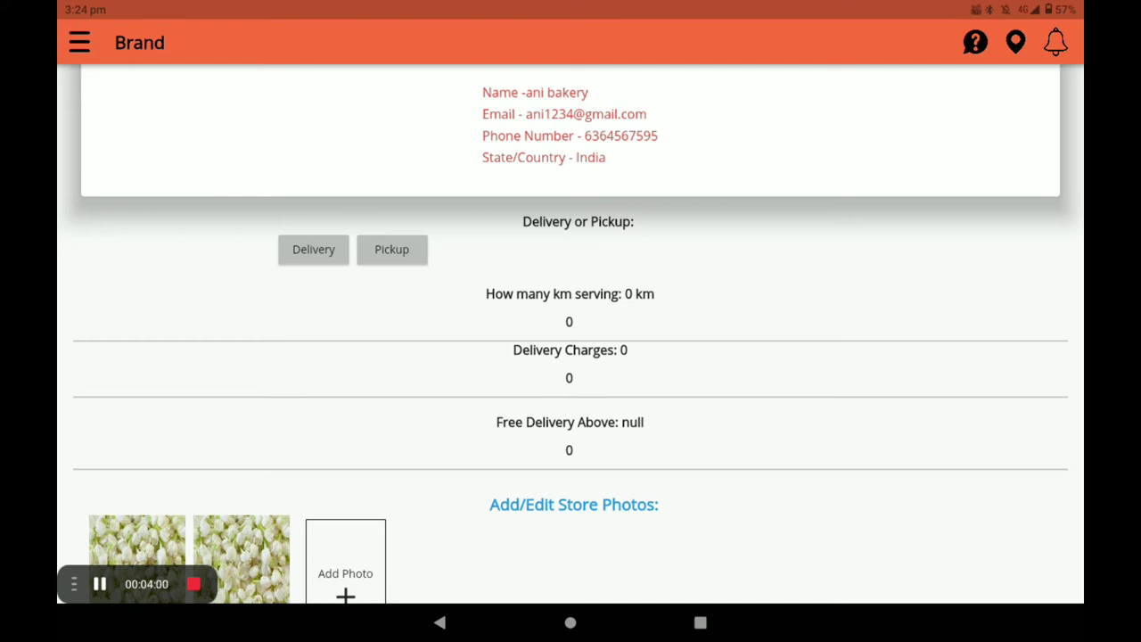
left_click(313, 249)
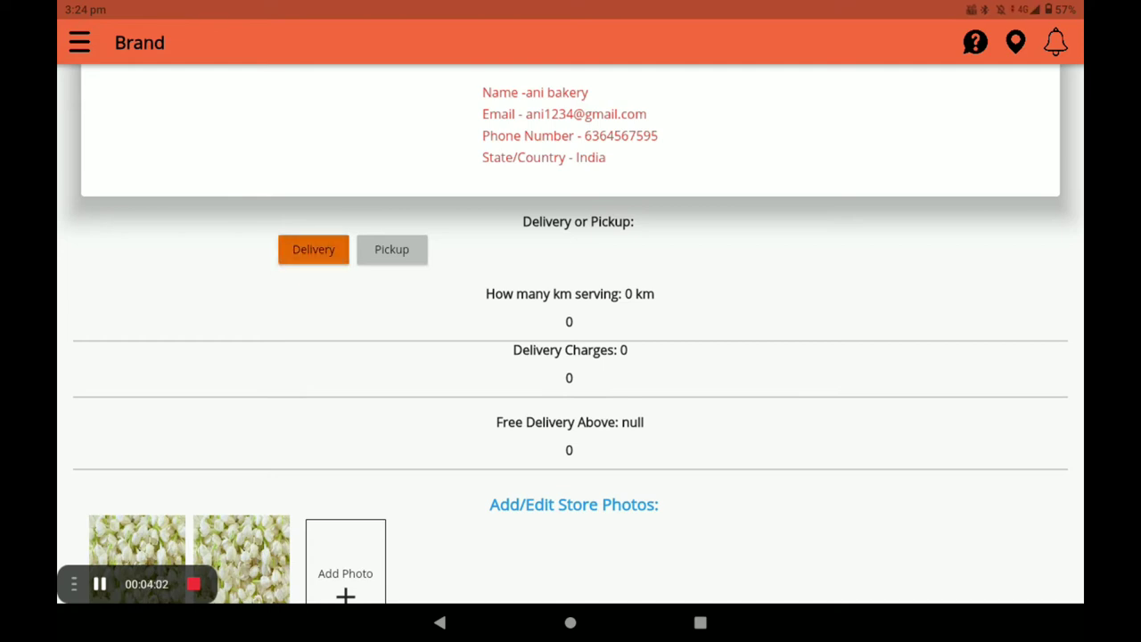
left_click(569, 321)
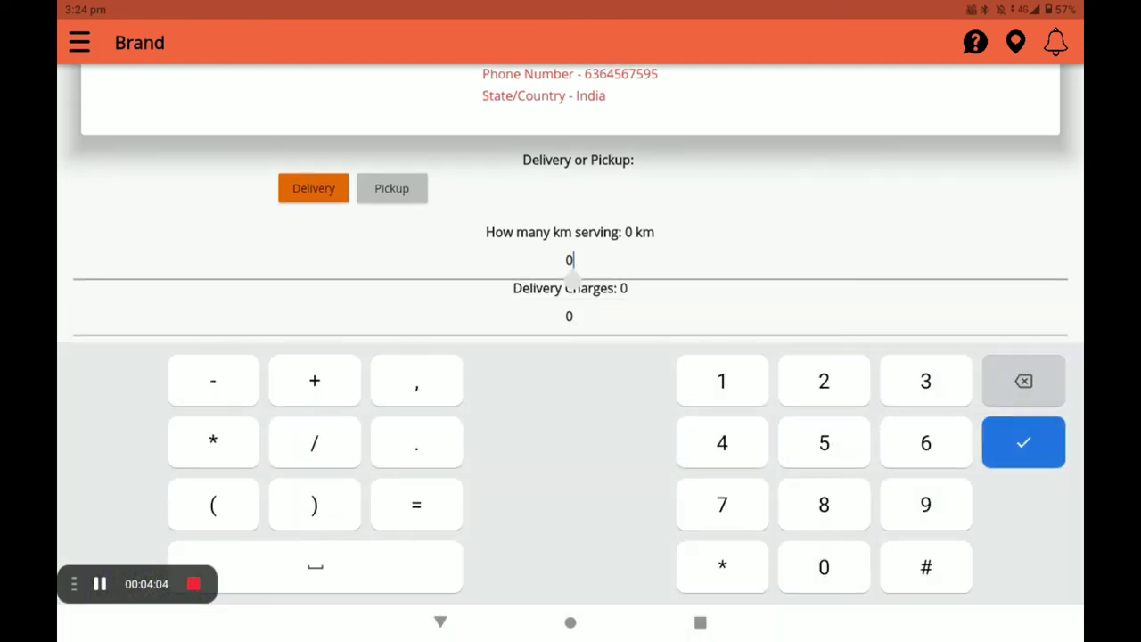
key("BackSpace")
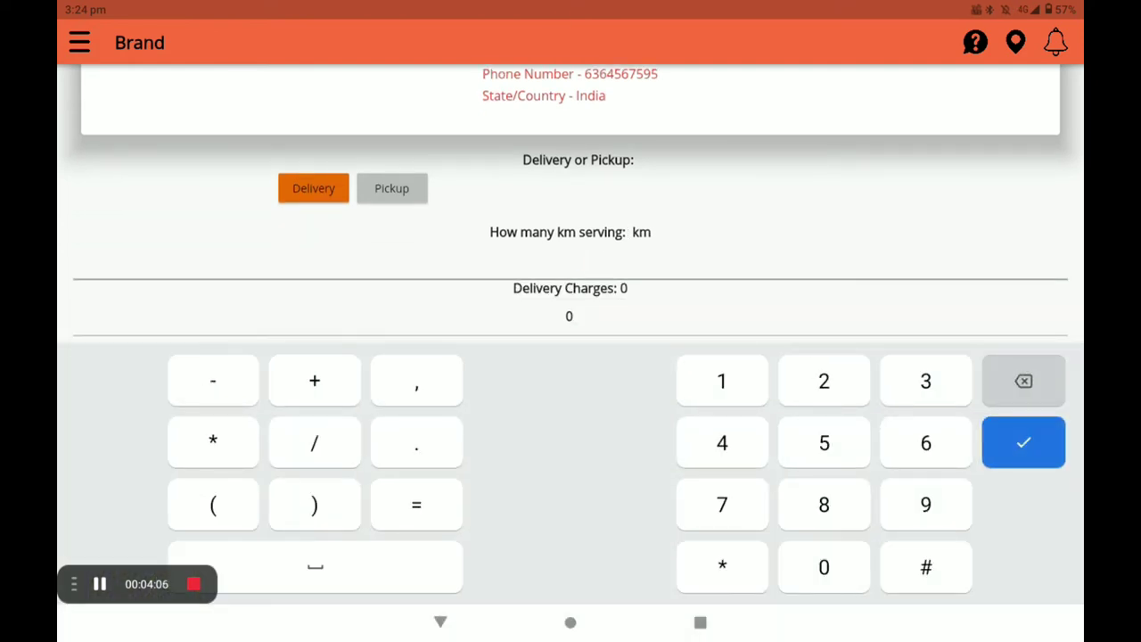
type("2")
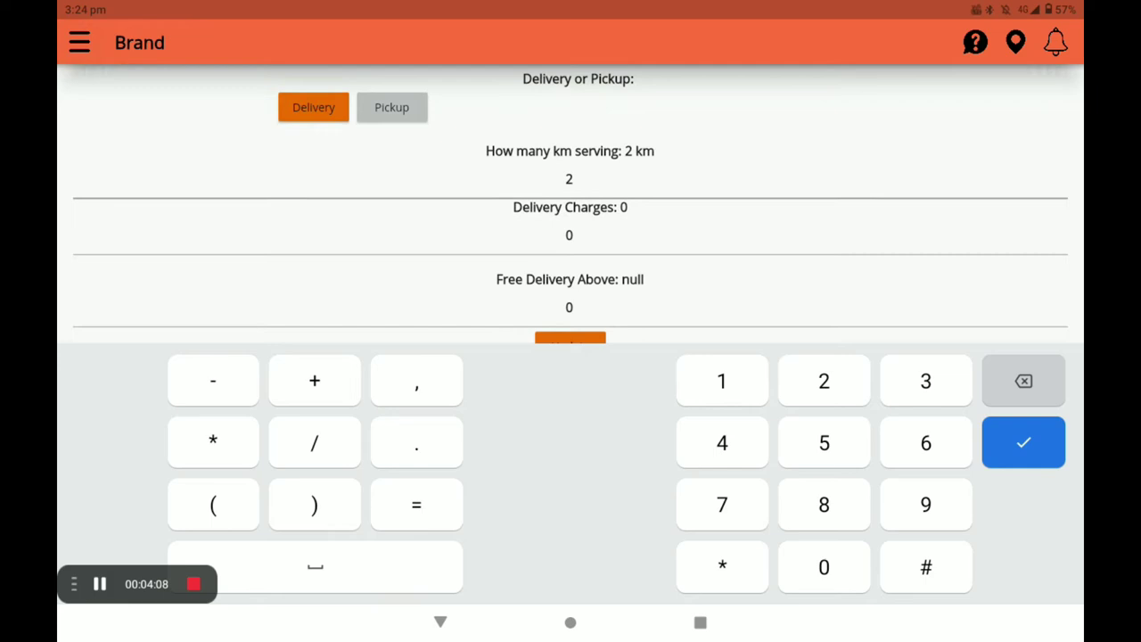
- Set delivery charges to 40 and free delivery above 1500, then save with Update
left_click(571, 210)
key("BackSpace")
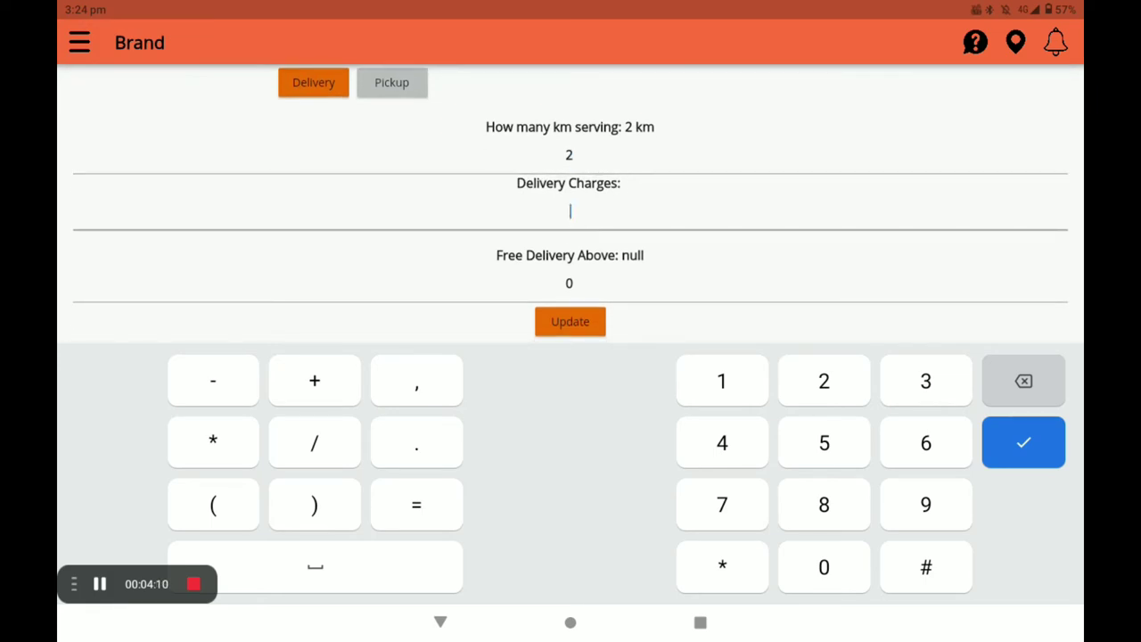
type("40")
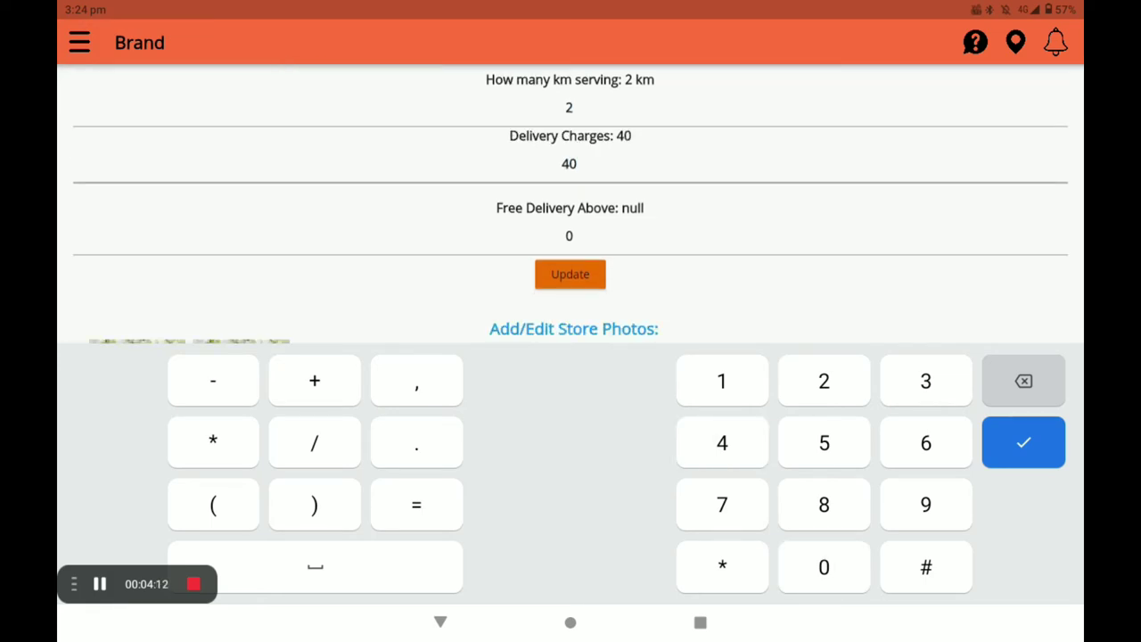
left_click(573, 228)
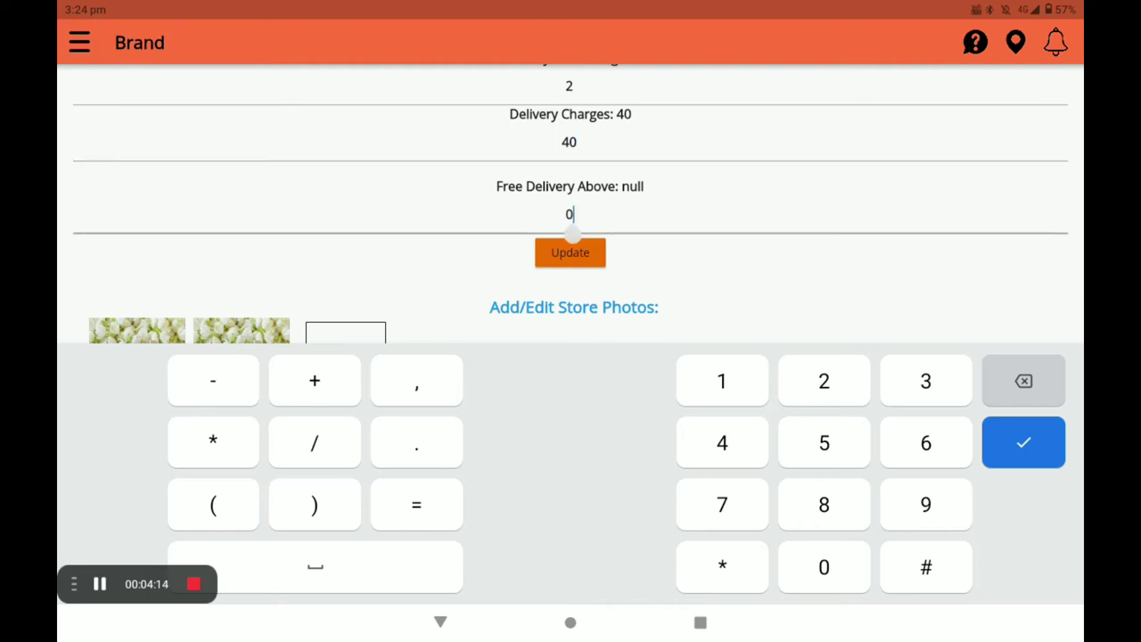
key("BackSpace")
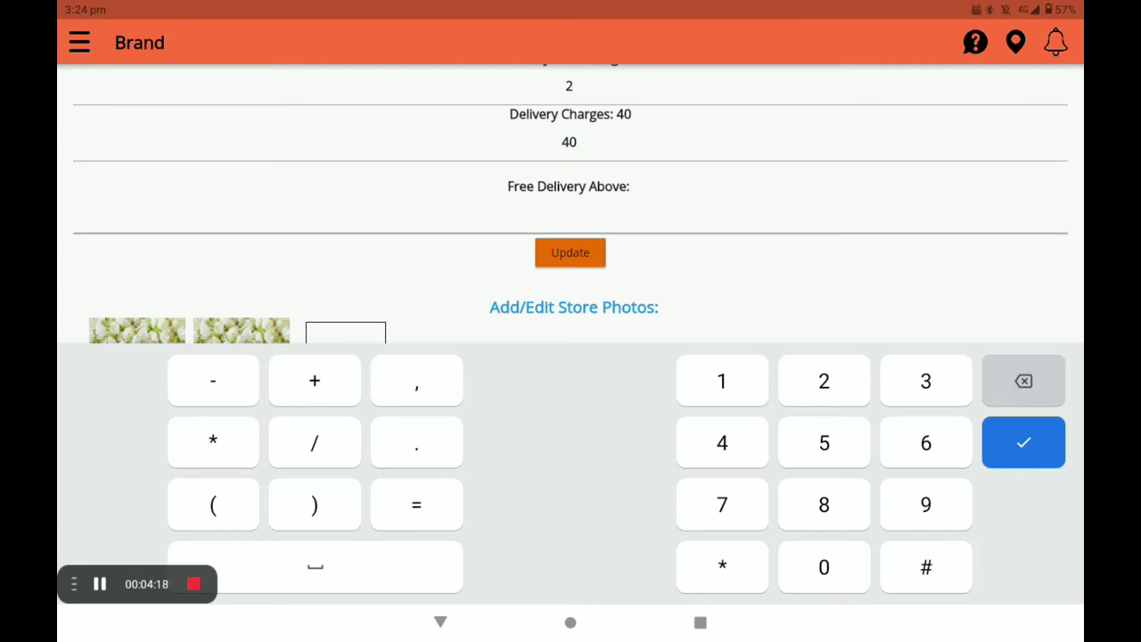
type("150")
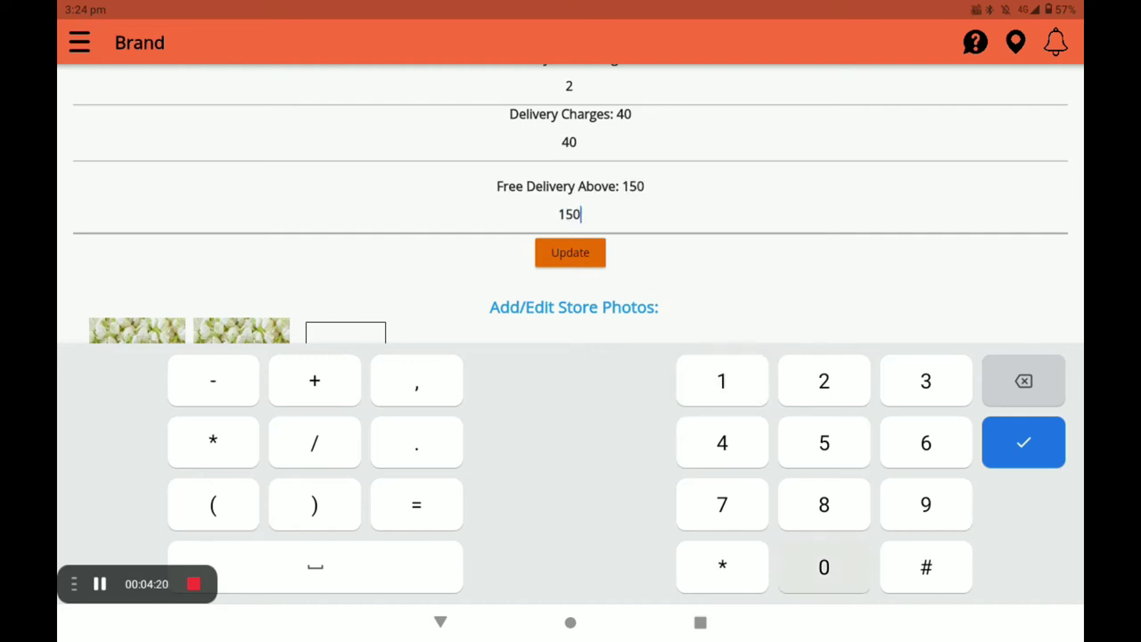
type("0")
scroll(570, 205, "up", 1)
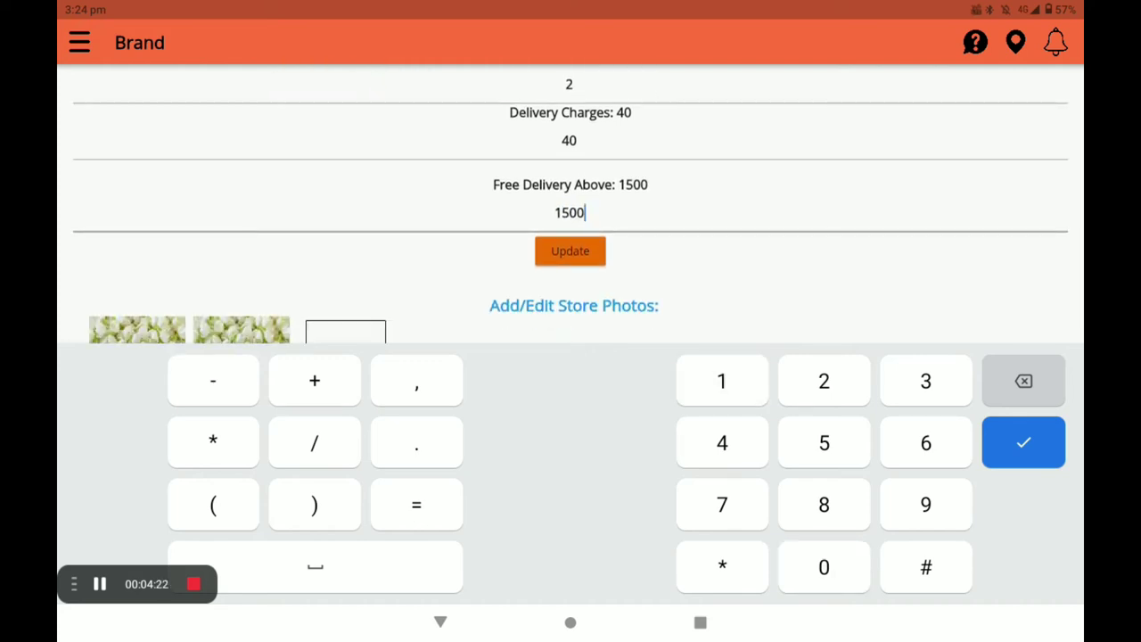
scroll(570, 205, "down", 4)
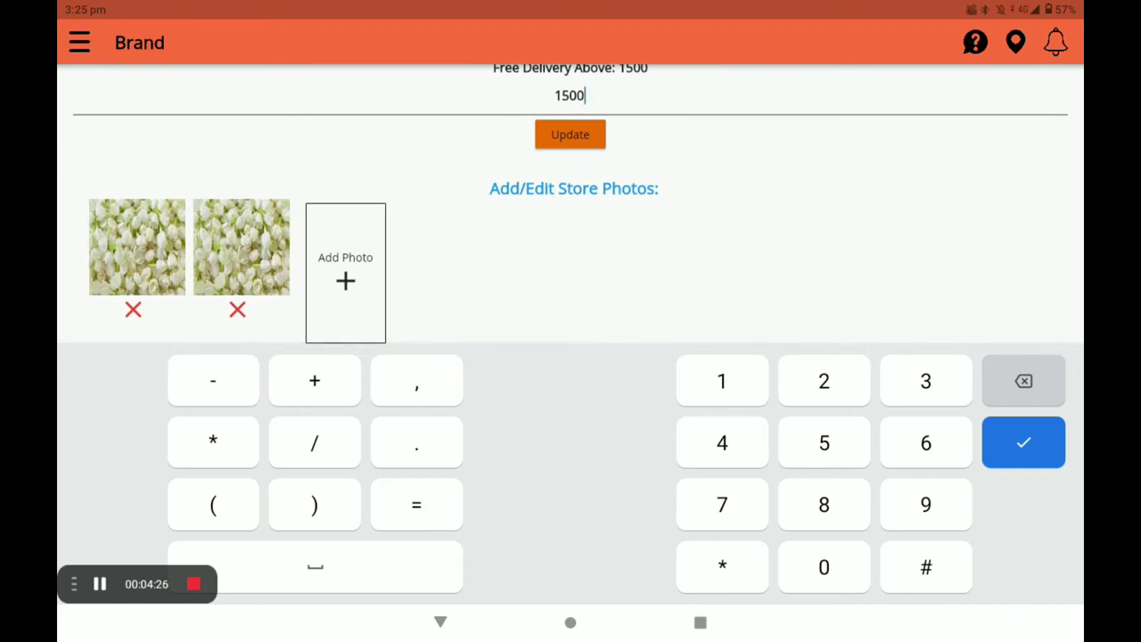
left_click(569, 134)
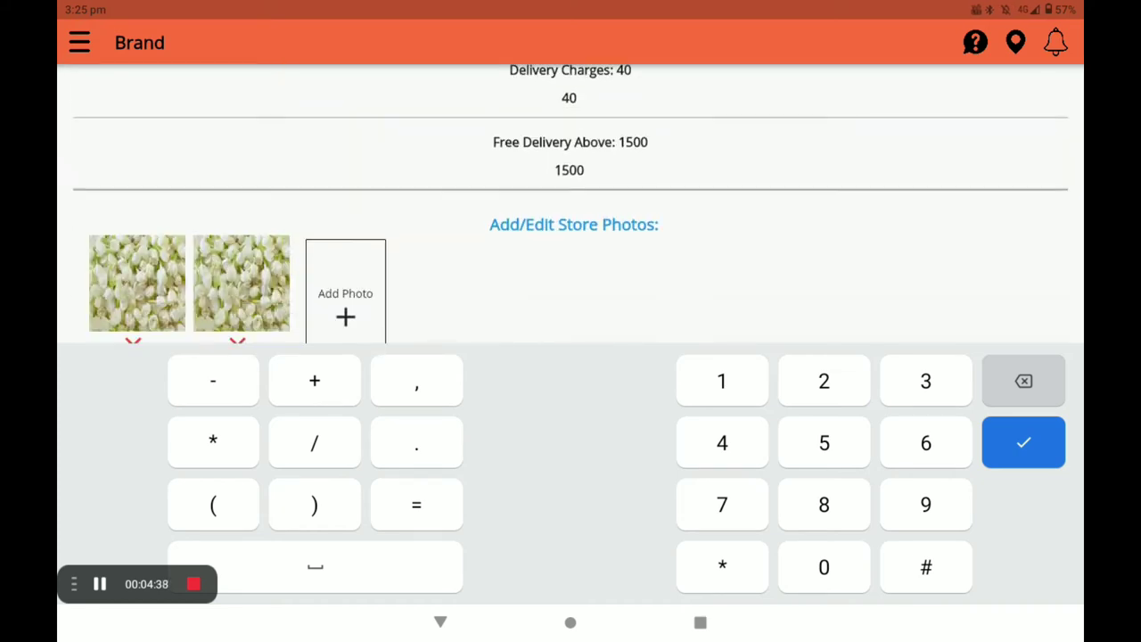
scroll(570, 204, "up", 4)
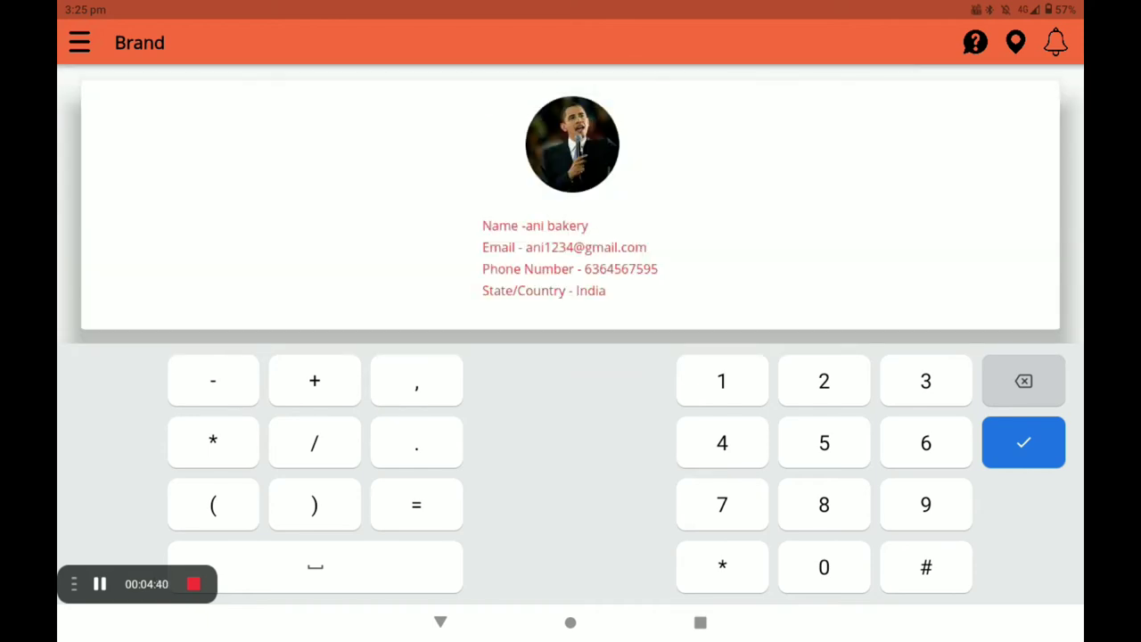
- From the side menu, start a new product named 'cake (2kg)'
left_click(80, 42)
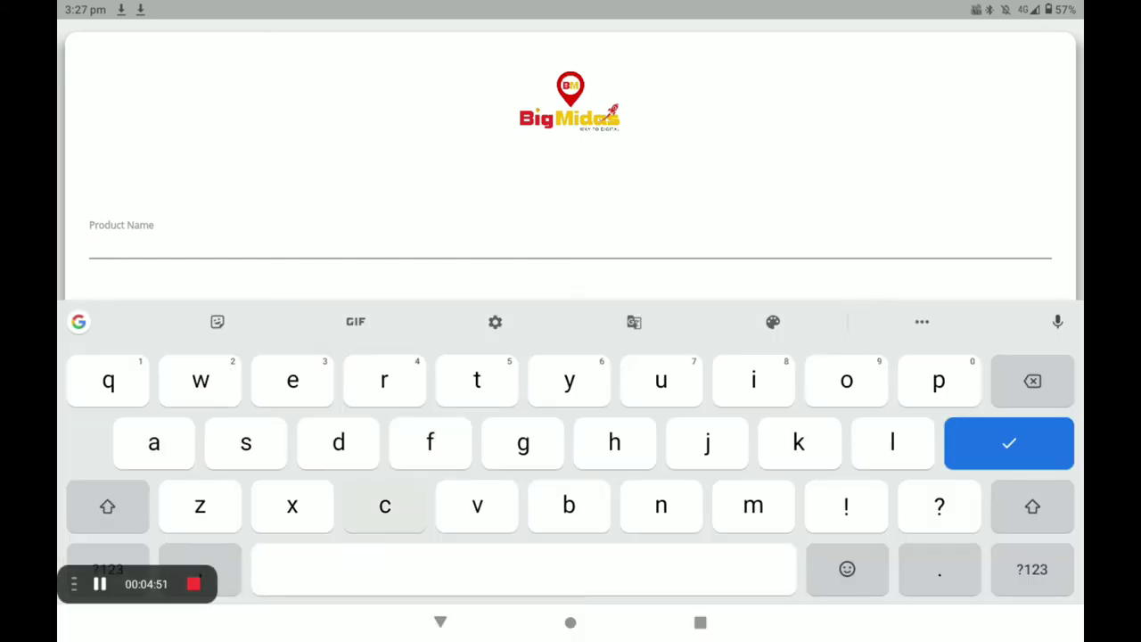
type("cake ")
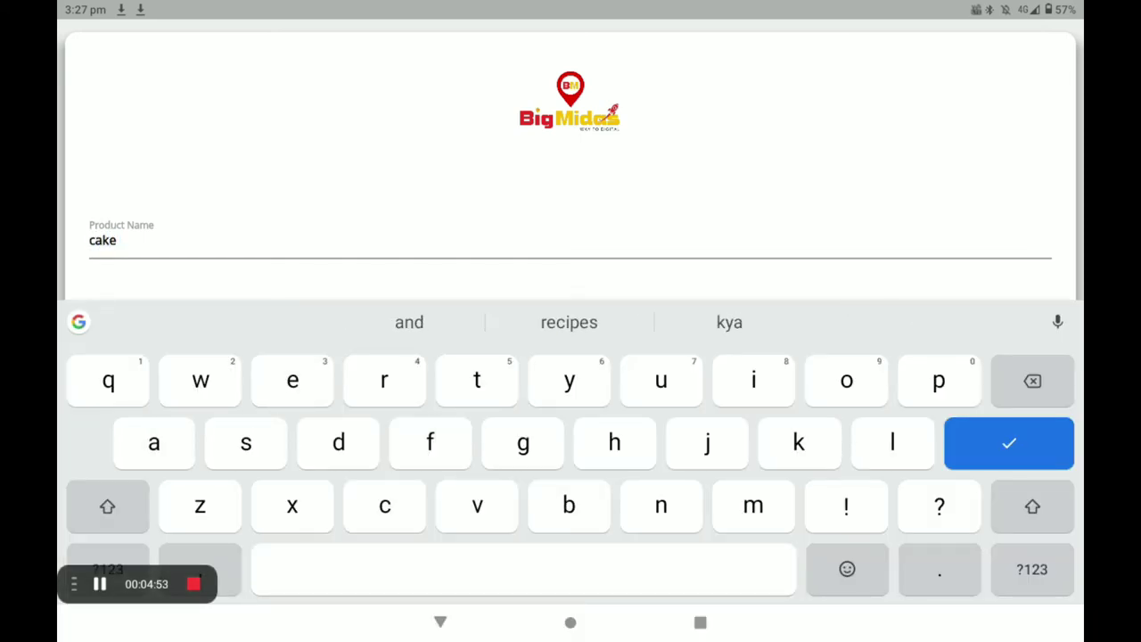
type("(")
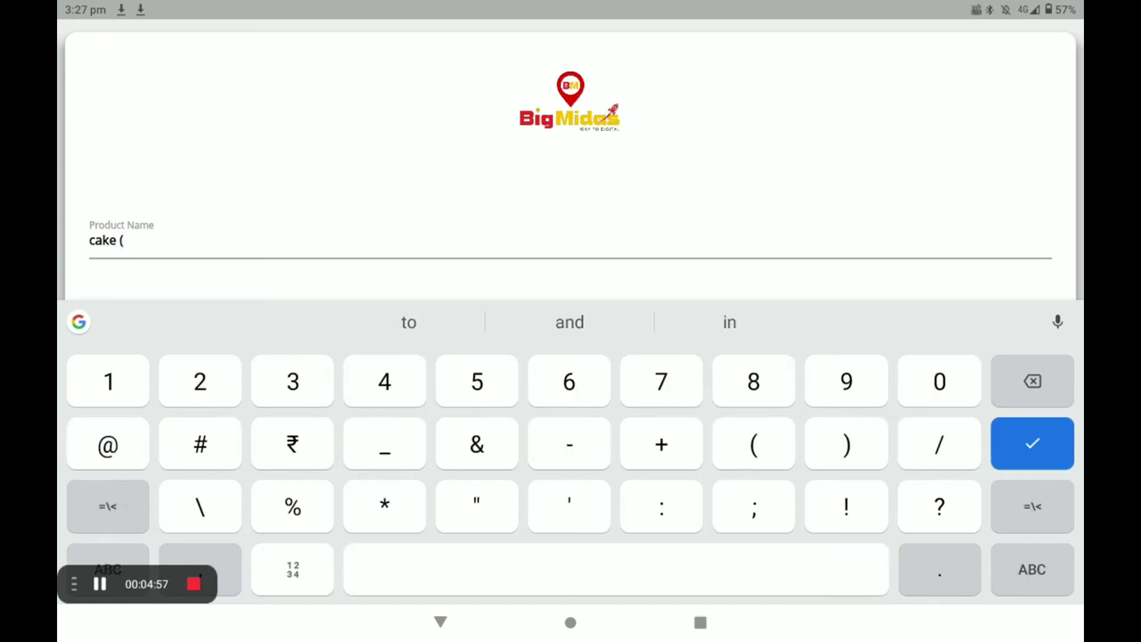
type("2")
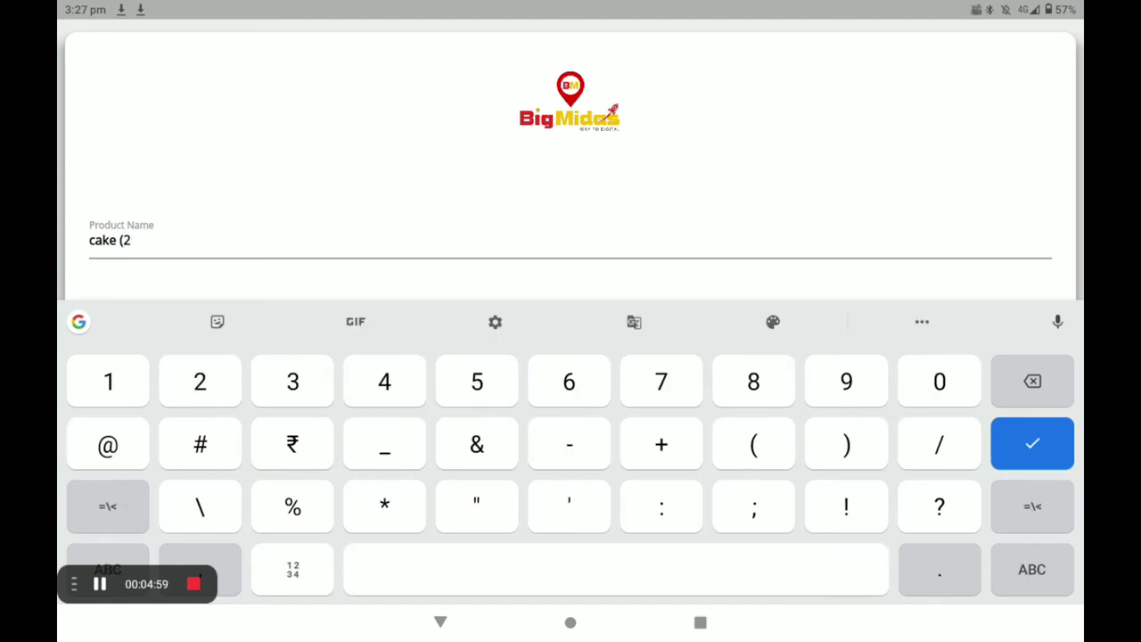
type("kg")
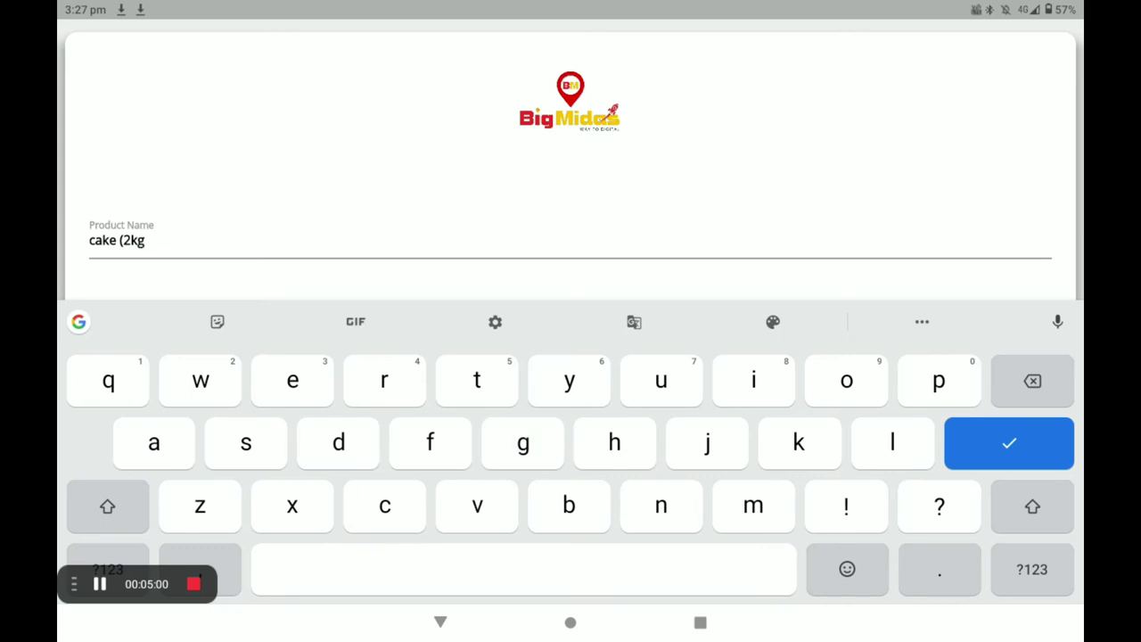
type(")")
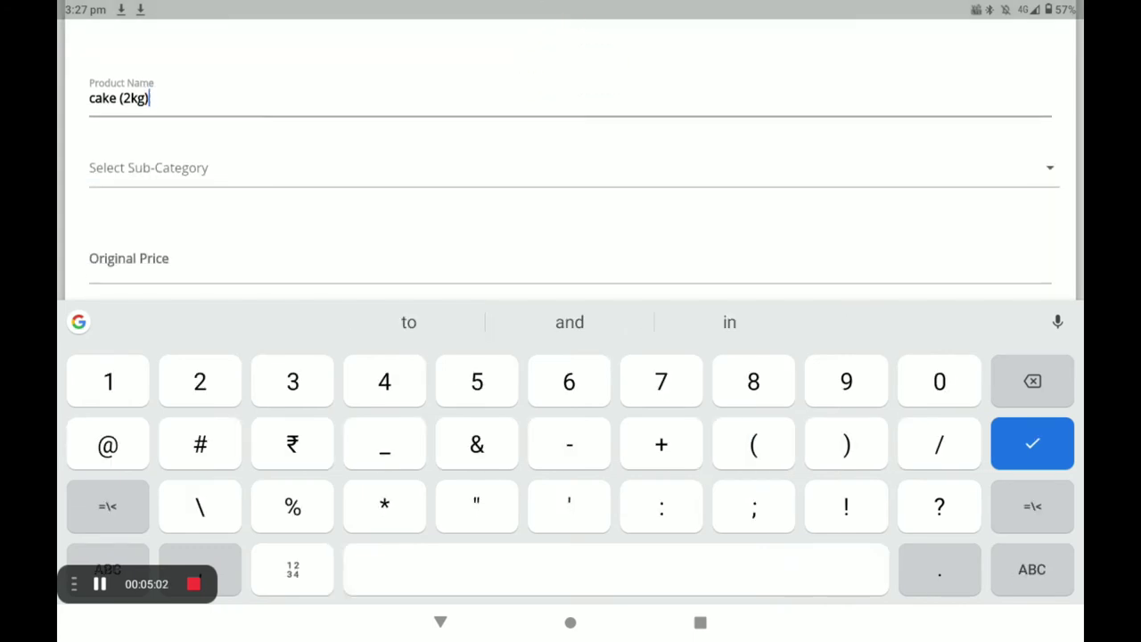
- Set sub-category Cake & Pastry, 1000 in both price fields, and unit 1
left_click(148, 131)
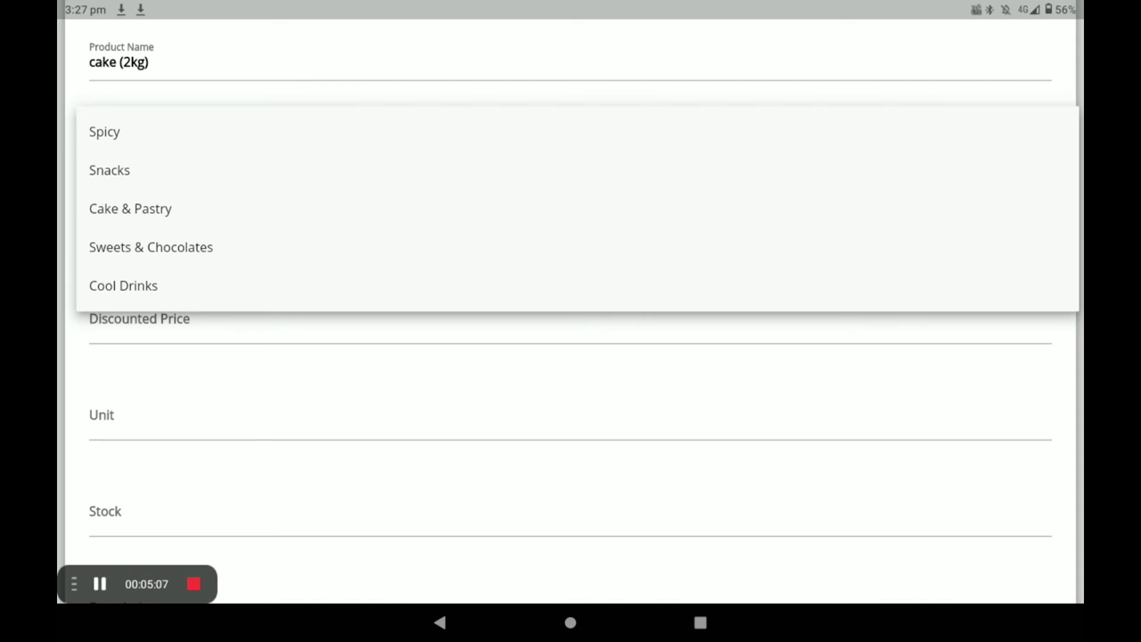
left_click(130, 208)
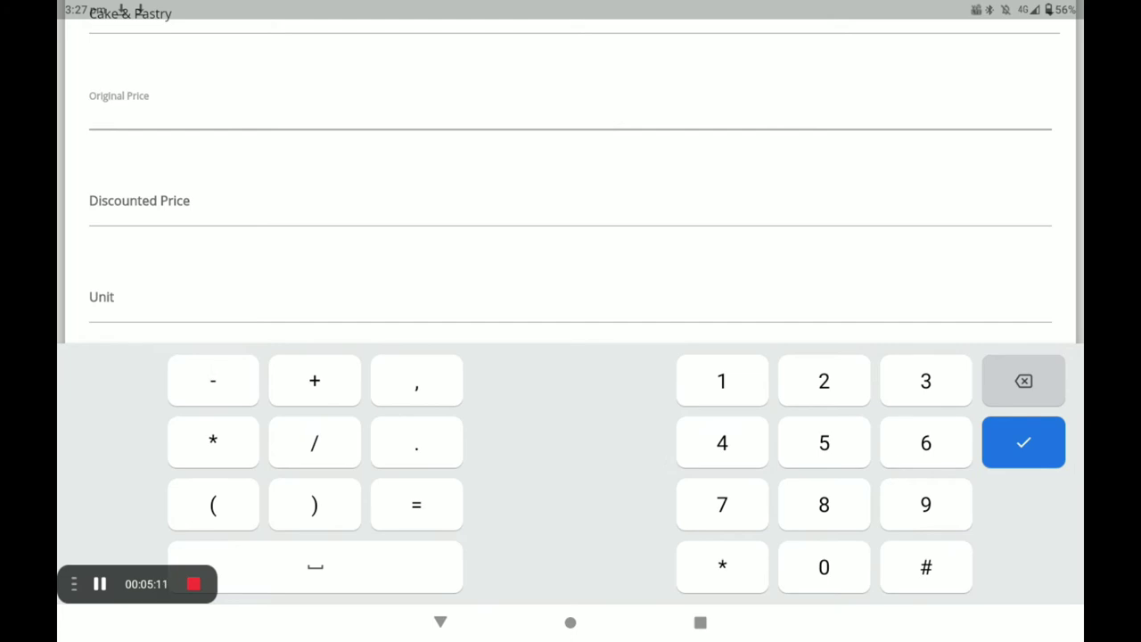
type("1")
type("000")
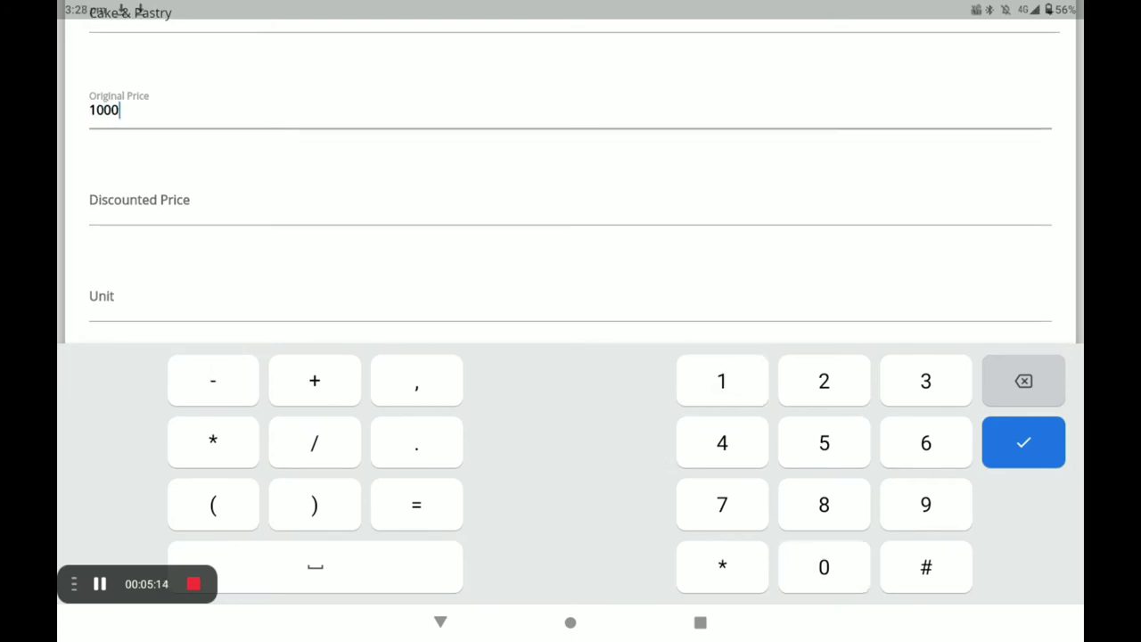
scroll(570, 178, "down", 2)
type("1")
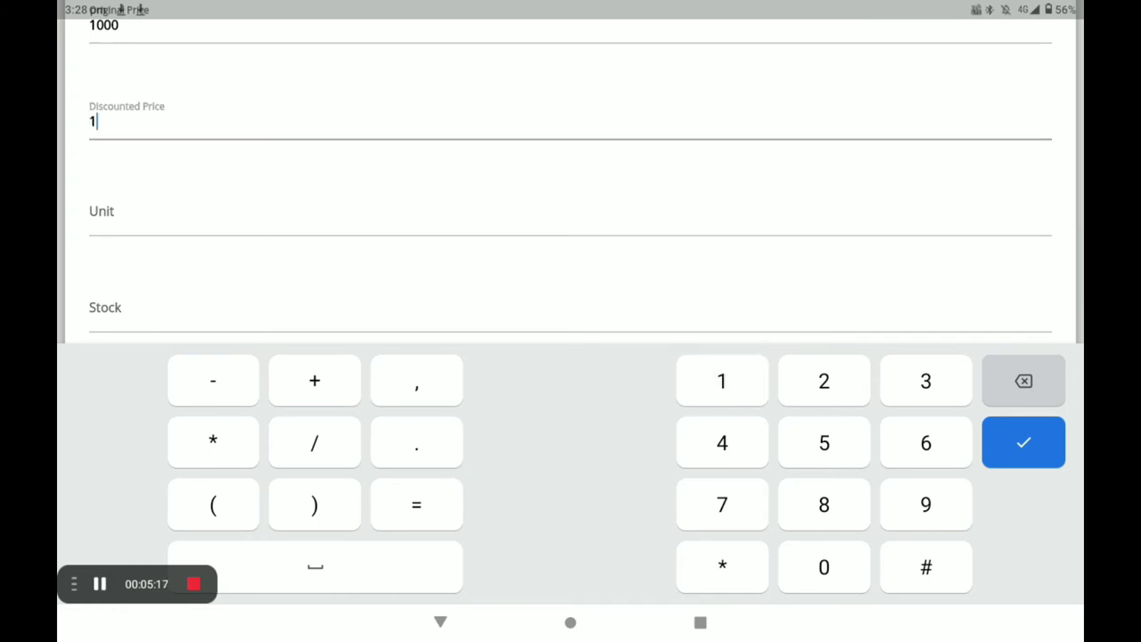
type("000")
left_click(1023, 442)
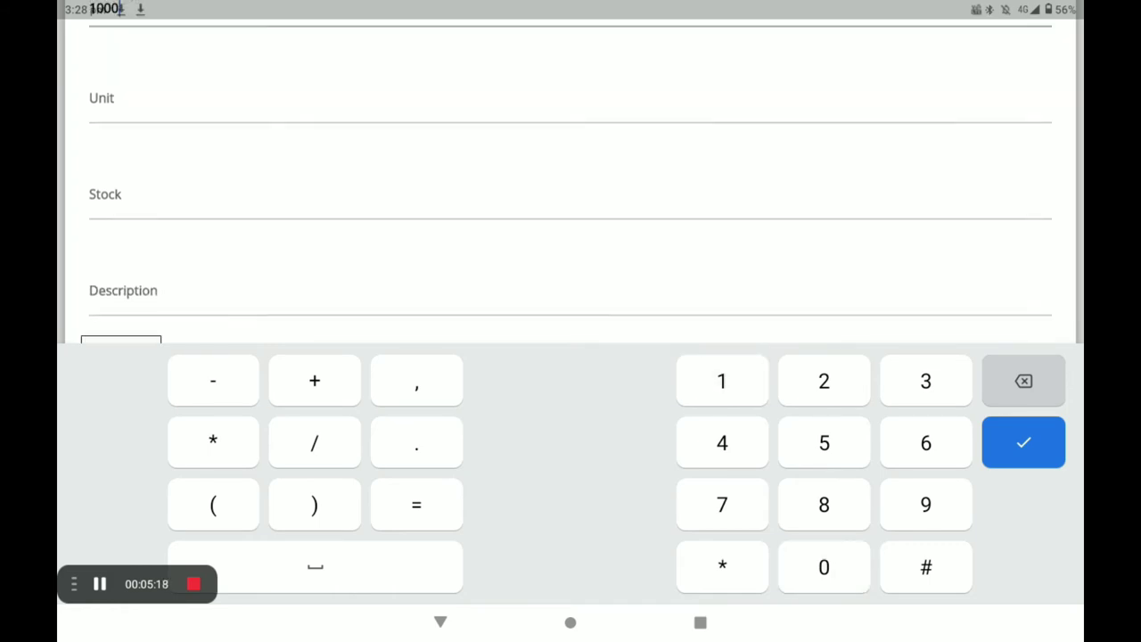
left_click(1031, 568)
type("1")
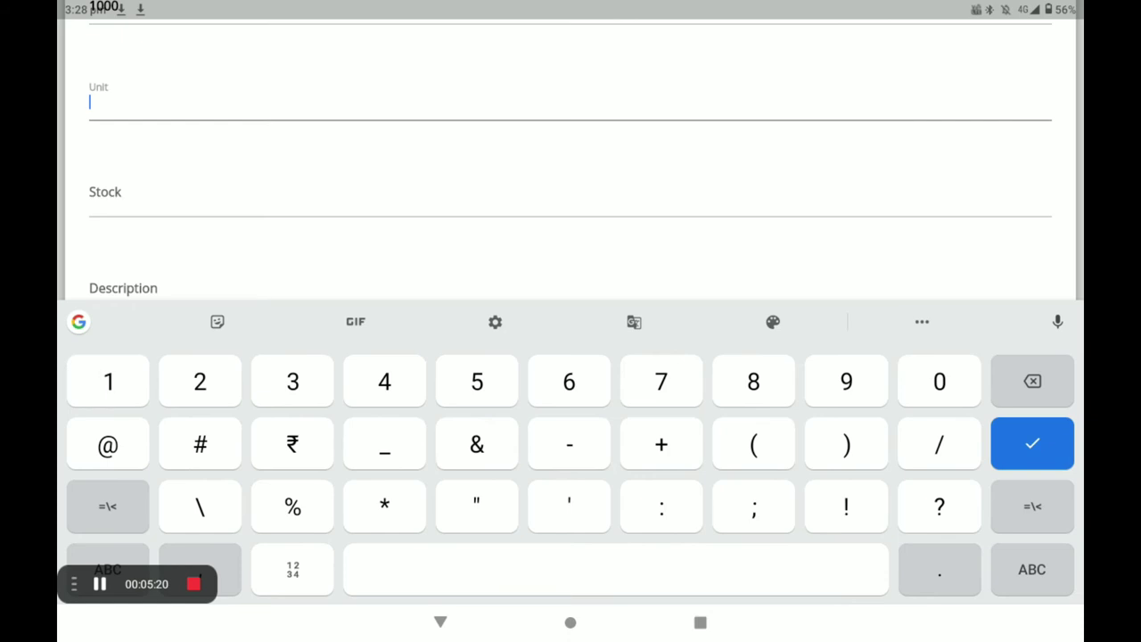
key("Return")
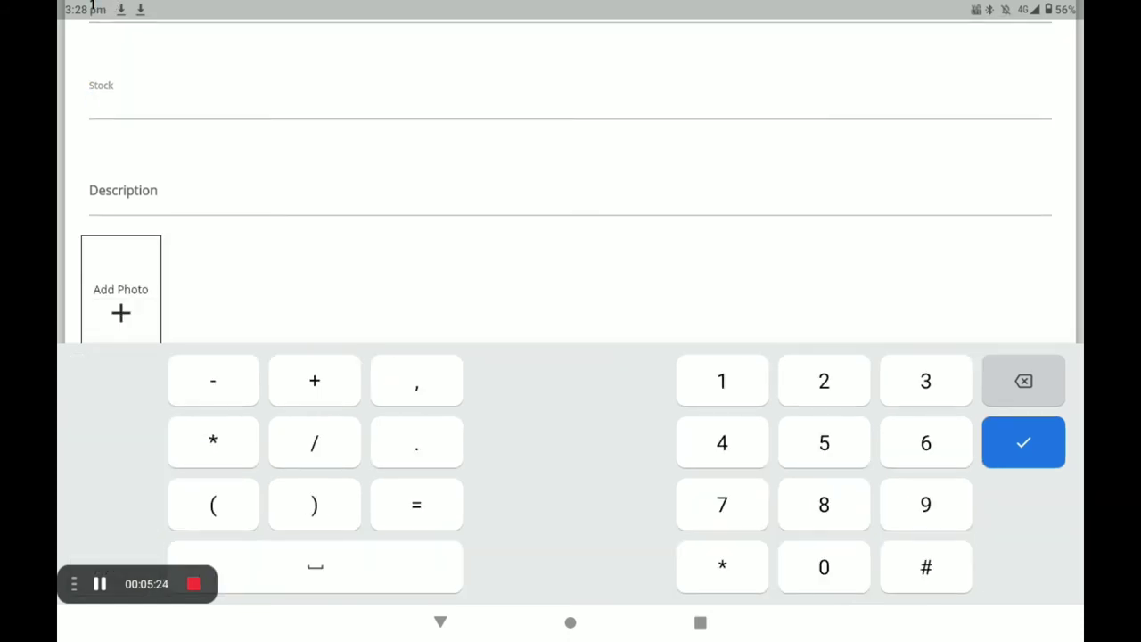
- Set stock to 8 and description 'chocolate flever cake', fixing the misspelt word
type("8")
key("Return")
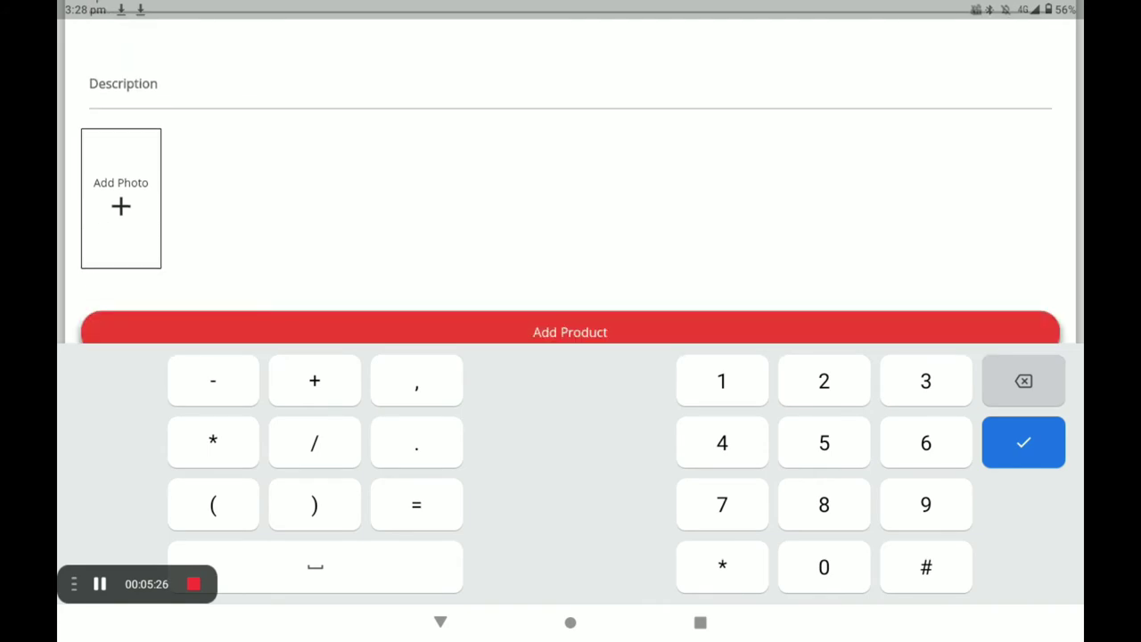
type("ch")
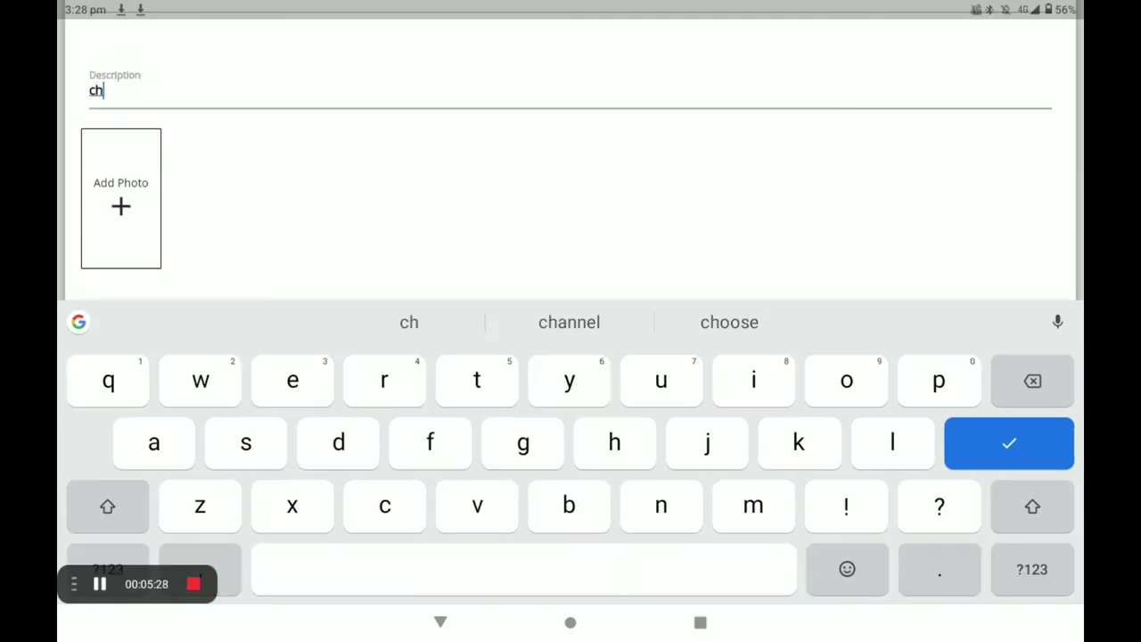
type("ocolat")
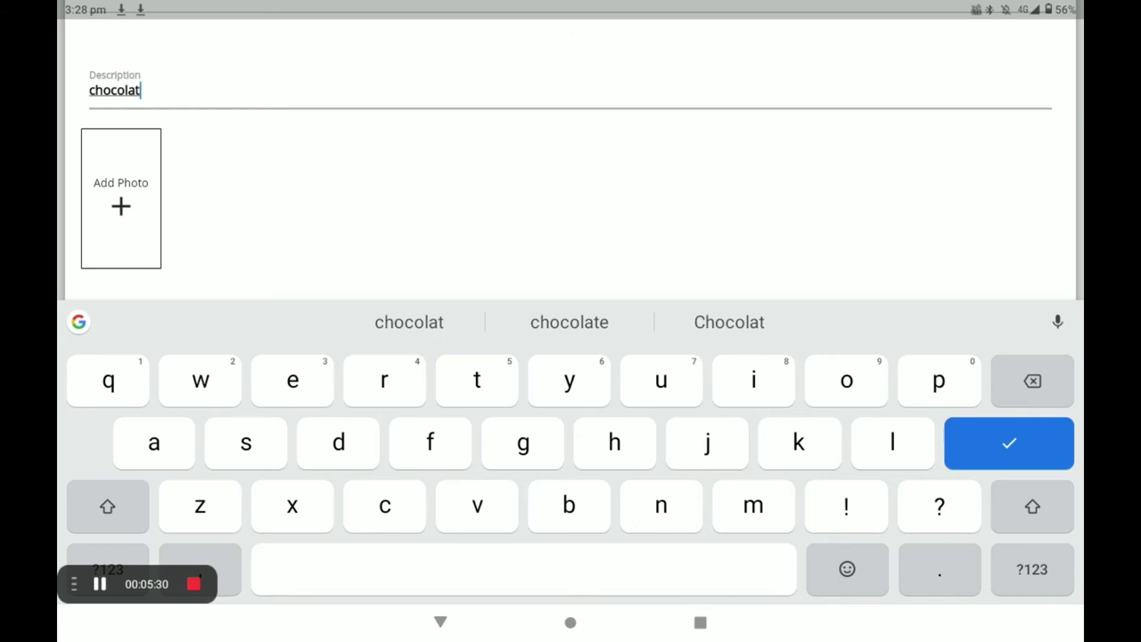
type("e fle")
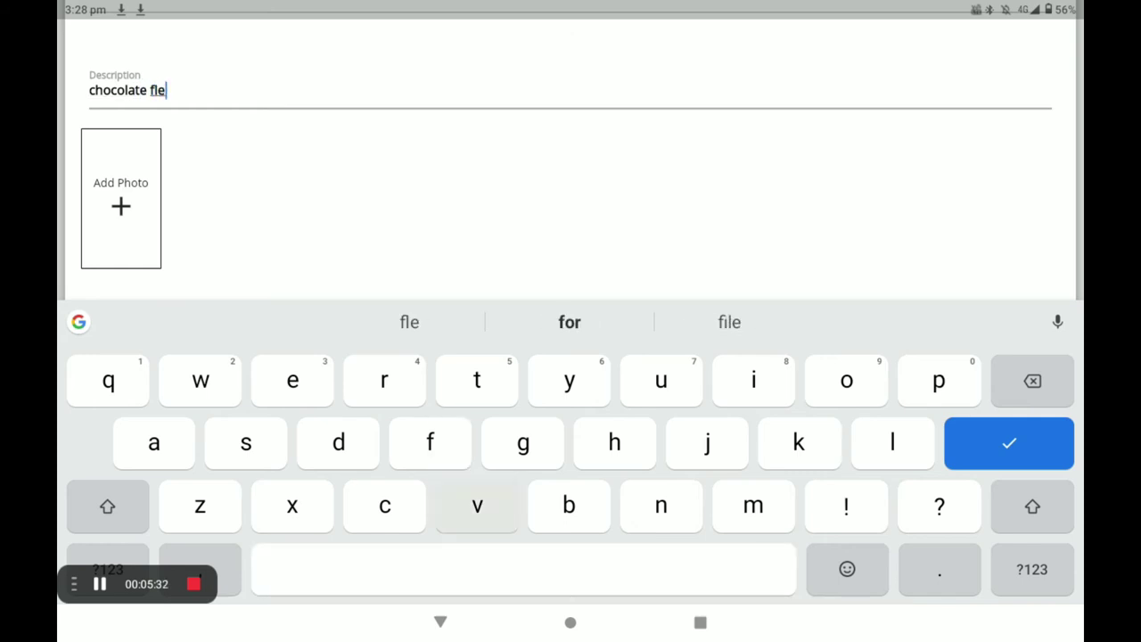
type("ver ")
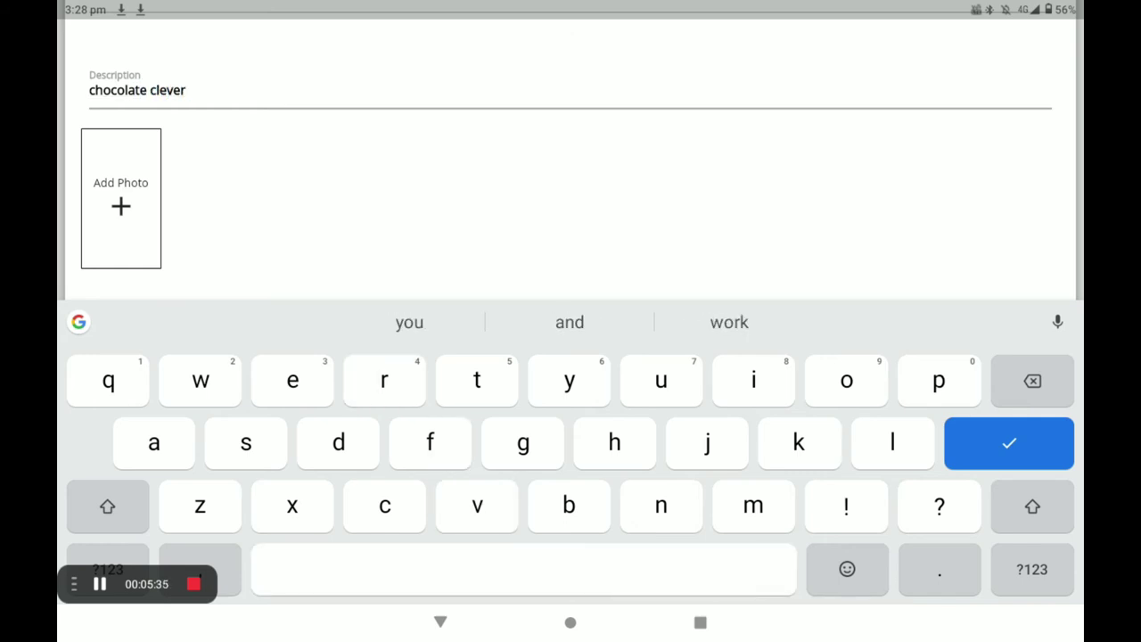
type("cake")
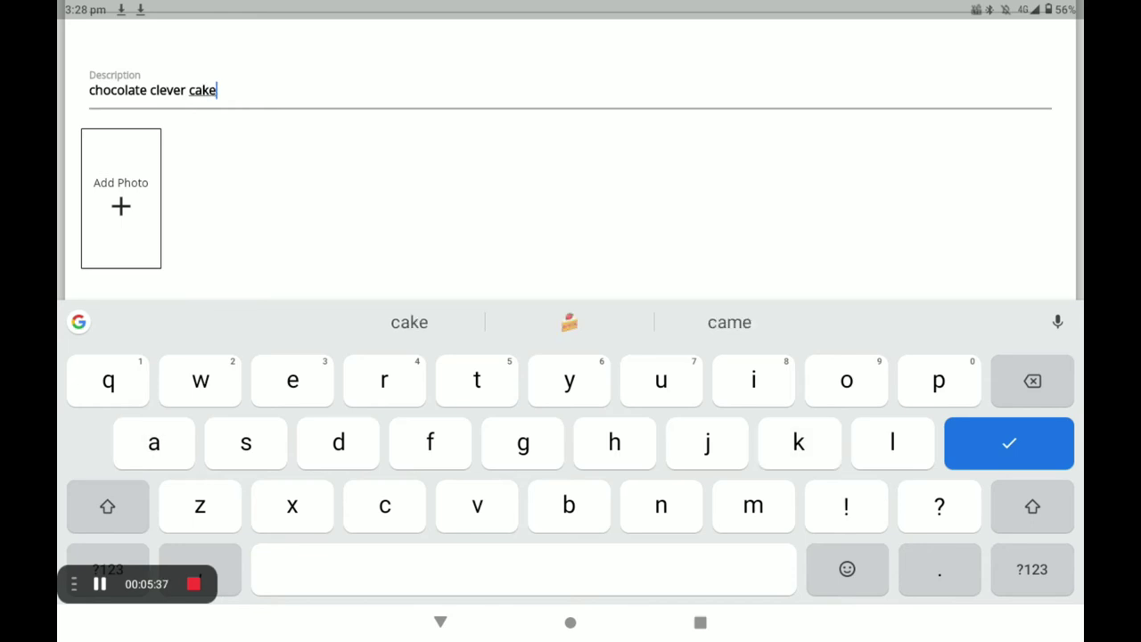
left_click(167, 56)
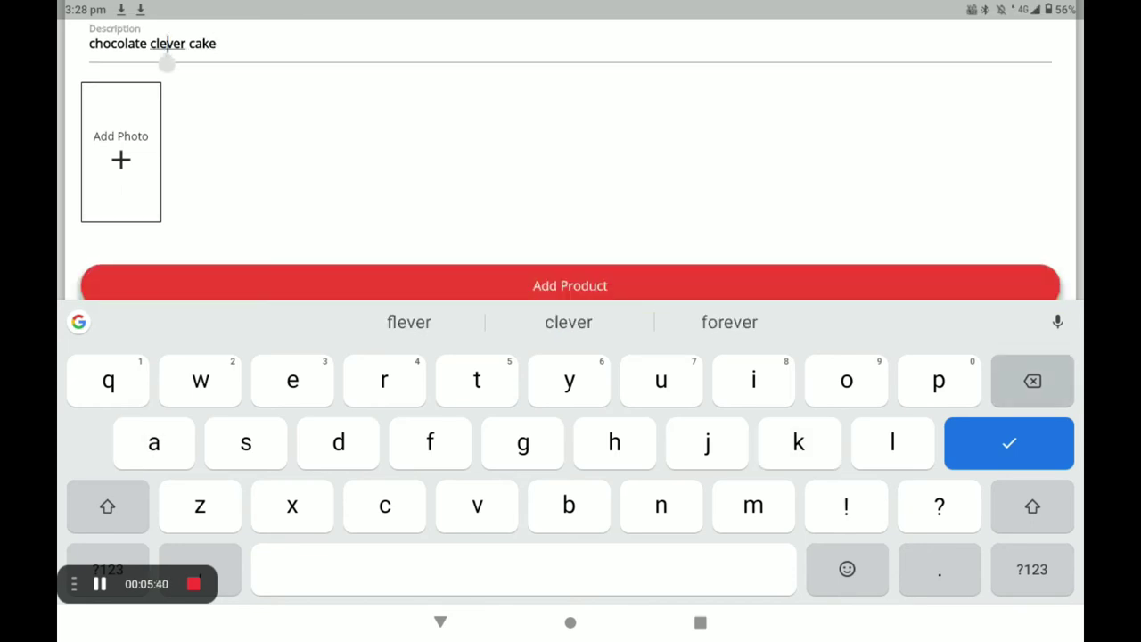
key("BackSpace")
key("BackSpace")
key("BackSpace")
type("fl")
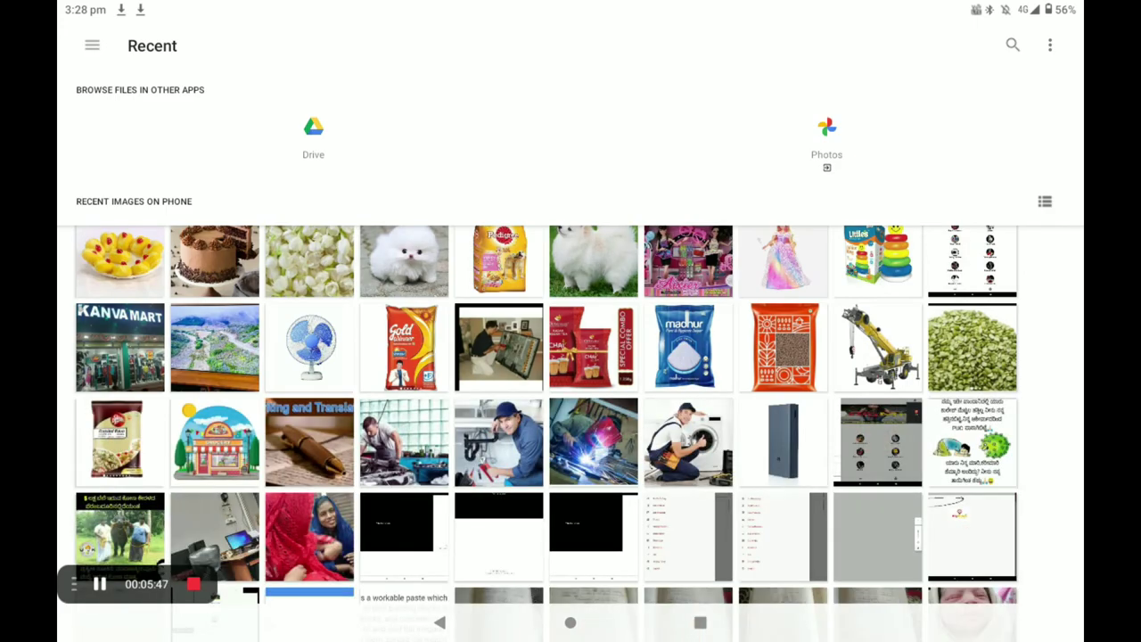
- Attach the chocolate cake image as two product photos and save the product
left_click(213, 260)
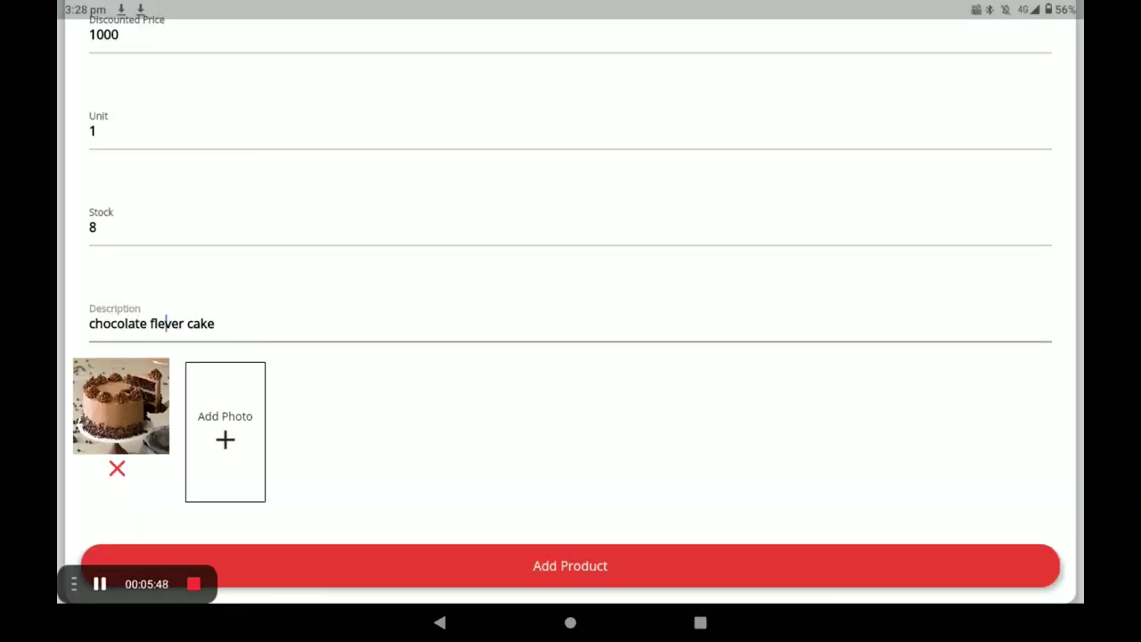
left_click(225, 431)
left_click(213, 266)
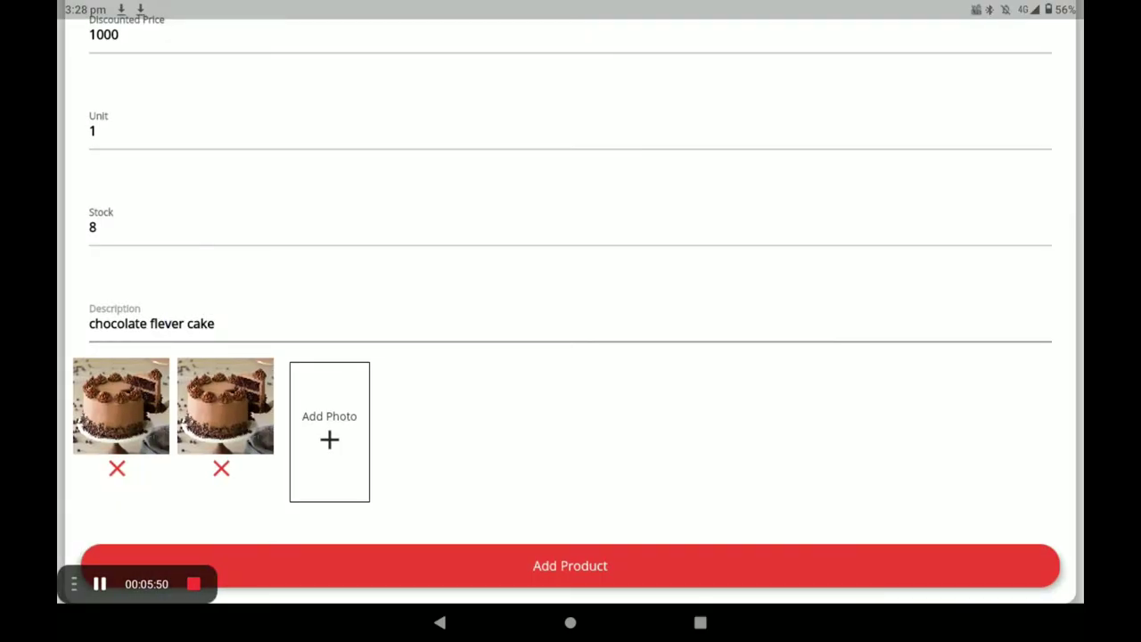
left_click(624, 565)
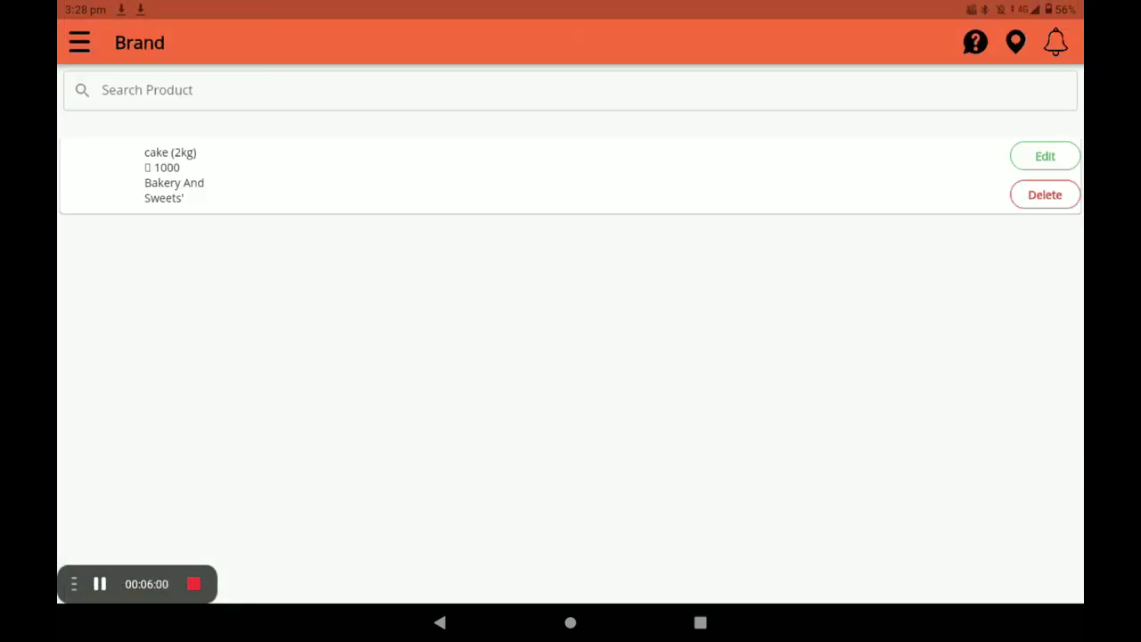
left_click(80, 42)
- Start a new product named 'champakali (1 nos )', correcting the mistyped unit
left_click(165, 286)
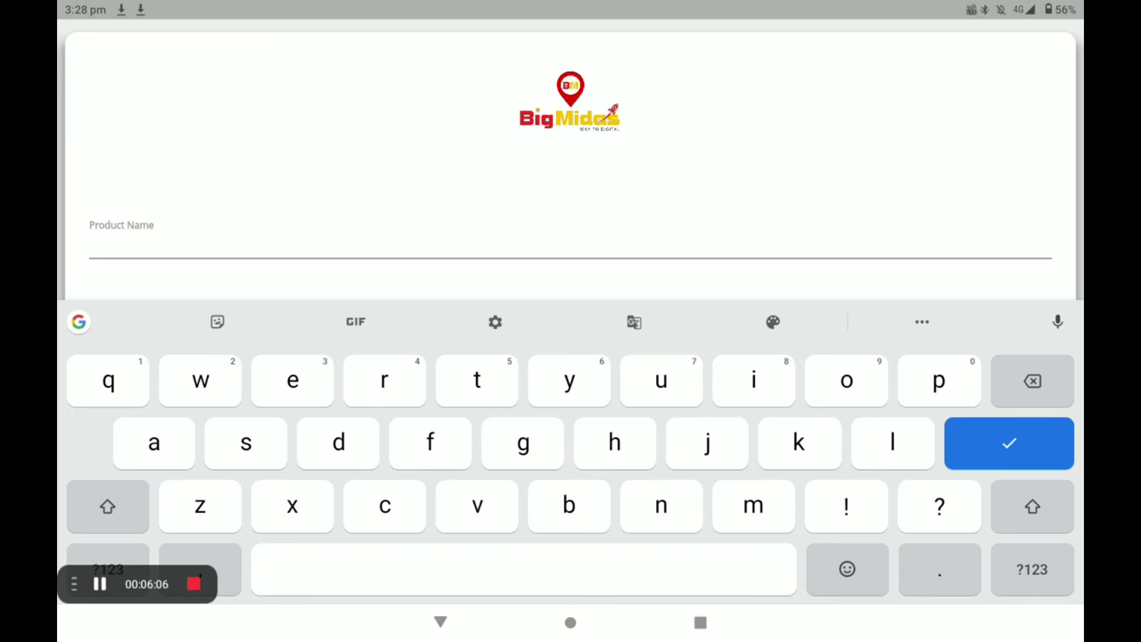
type("cha")
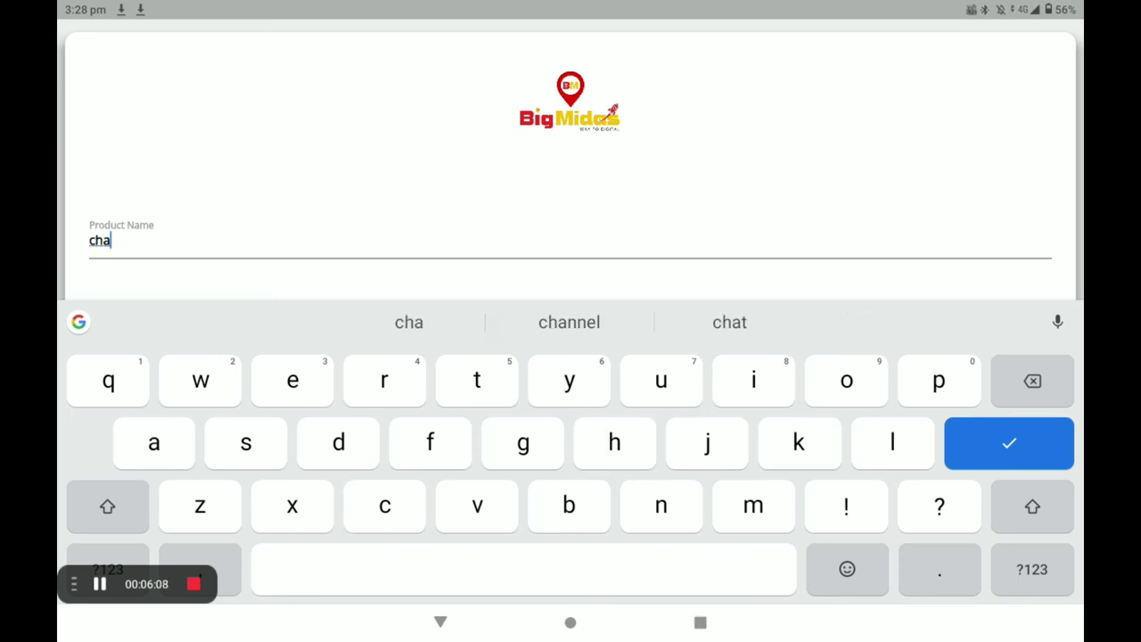
type("mpaka")
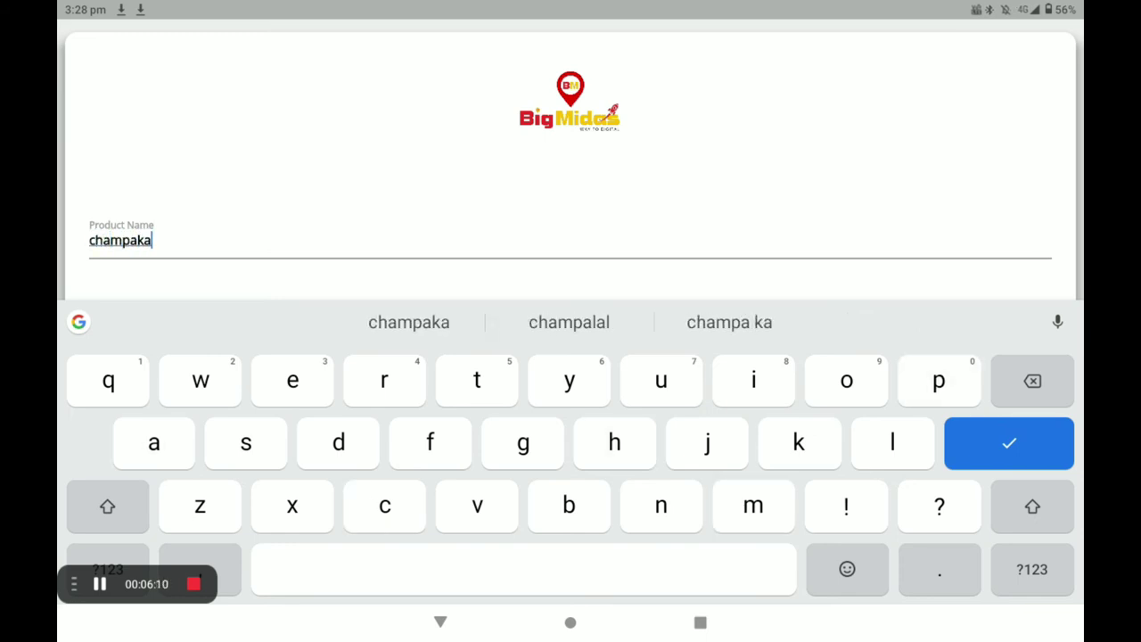
type("li ")
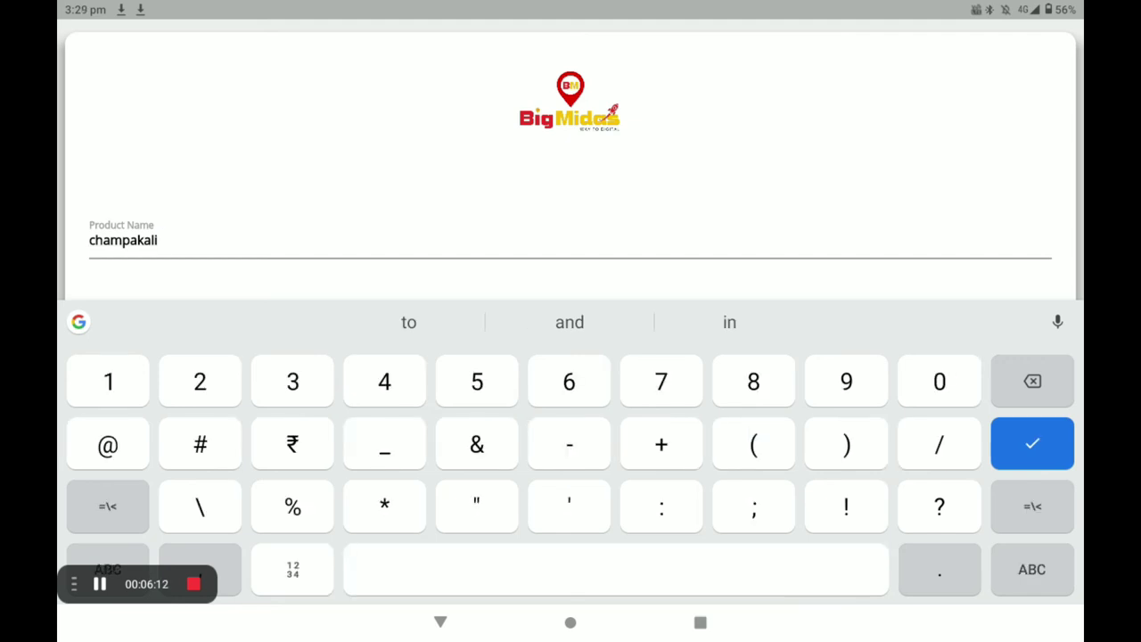
type("(1")
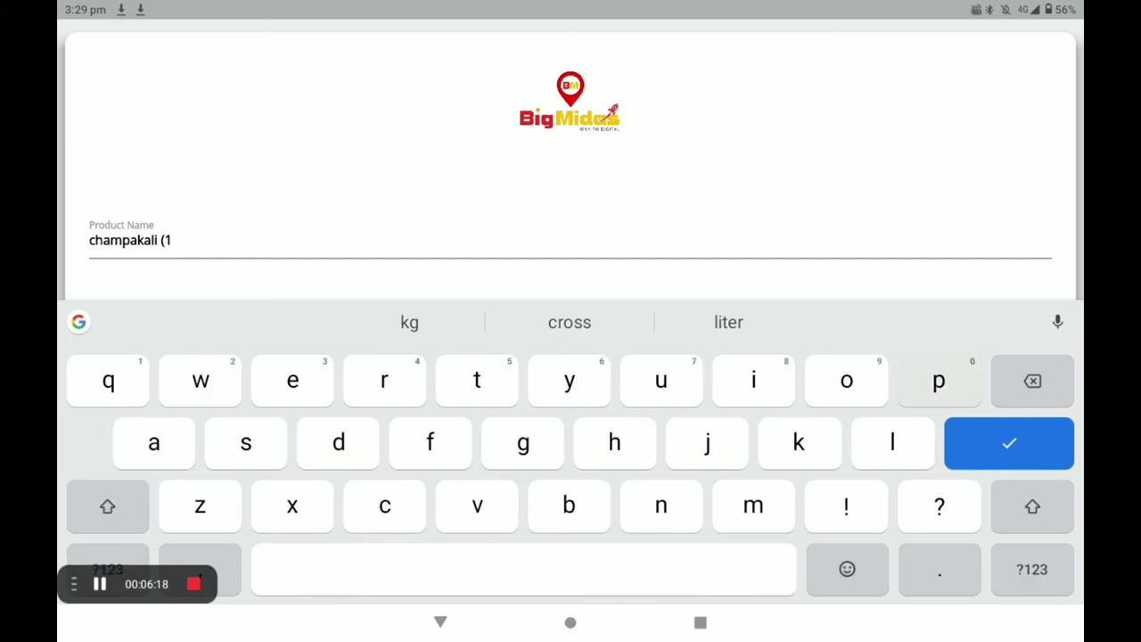
type(" pi")
key("BackSpace")
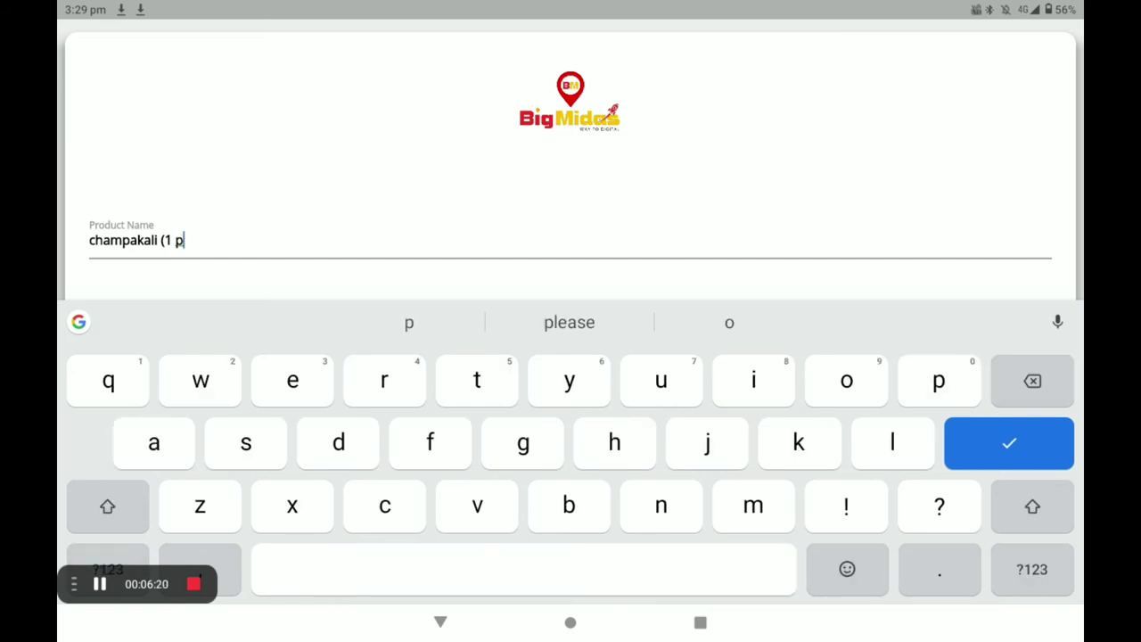
key("BackSpace")
type("nos ")
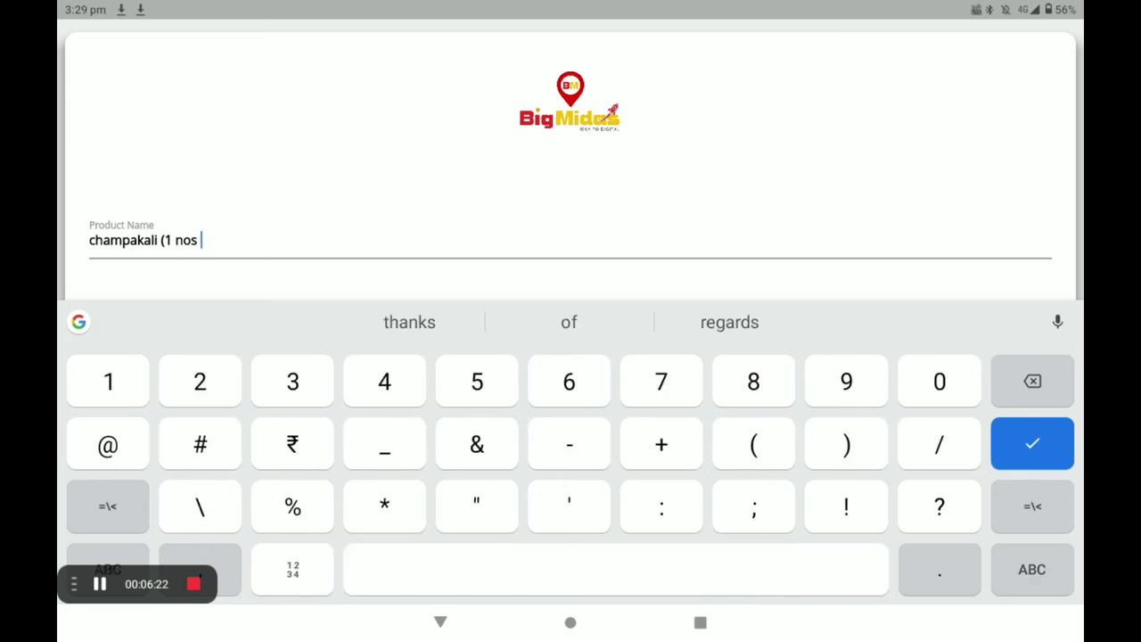
type(")")
scroll(570, 160, "down", 2)
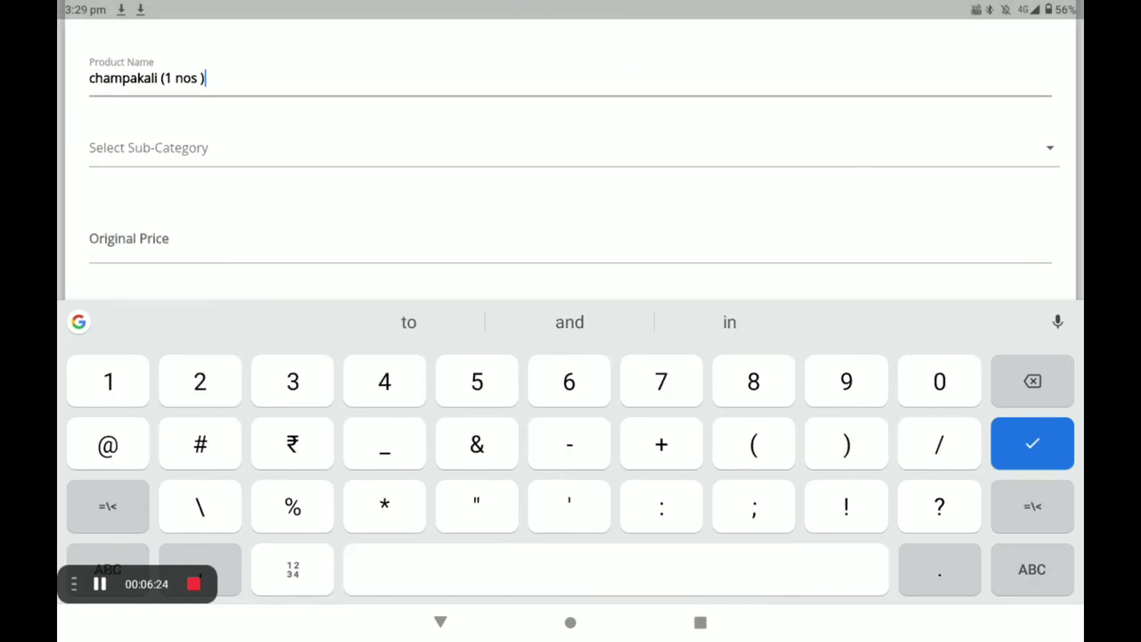
- Set sub-category Sweets & Chocolates with original and discounted price 30
left_click(570, 147)
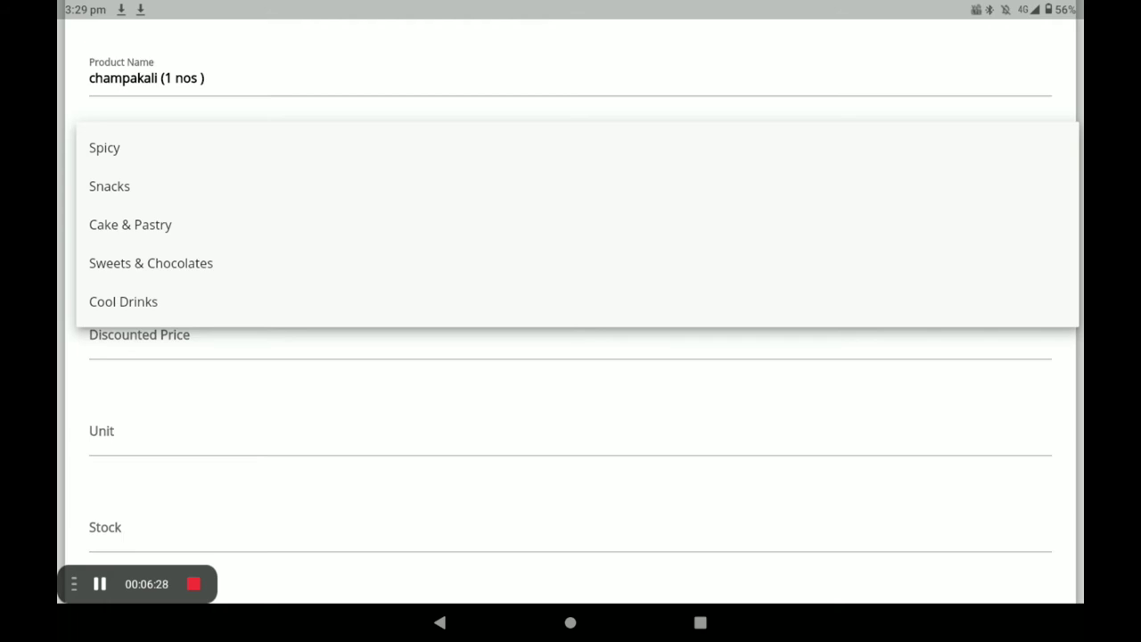
left_click(151, 263)
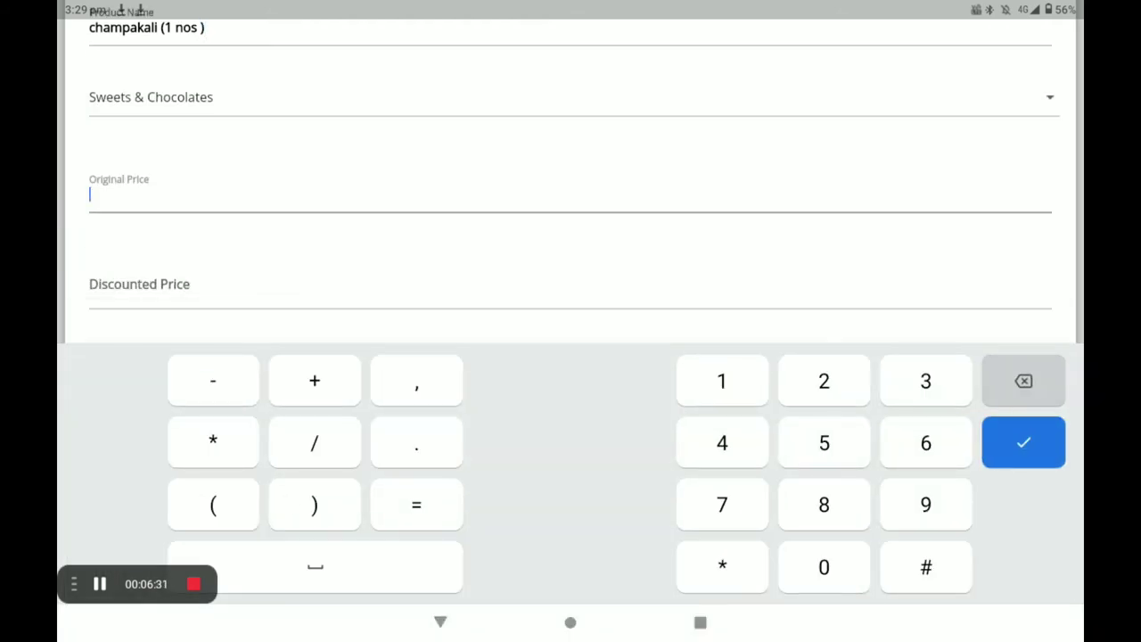
left_click(925, 381)
key("Tab")
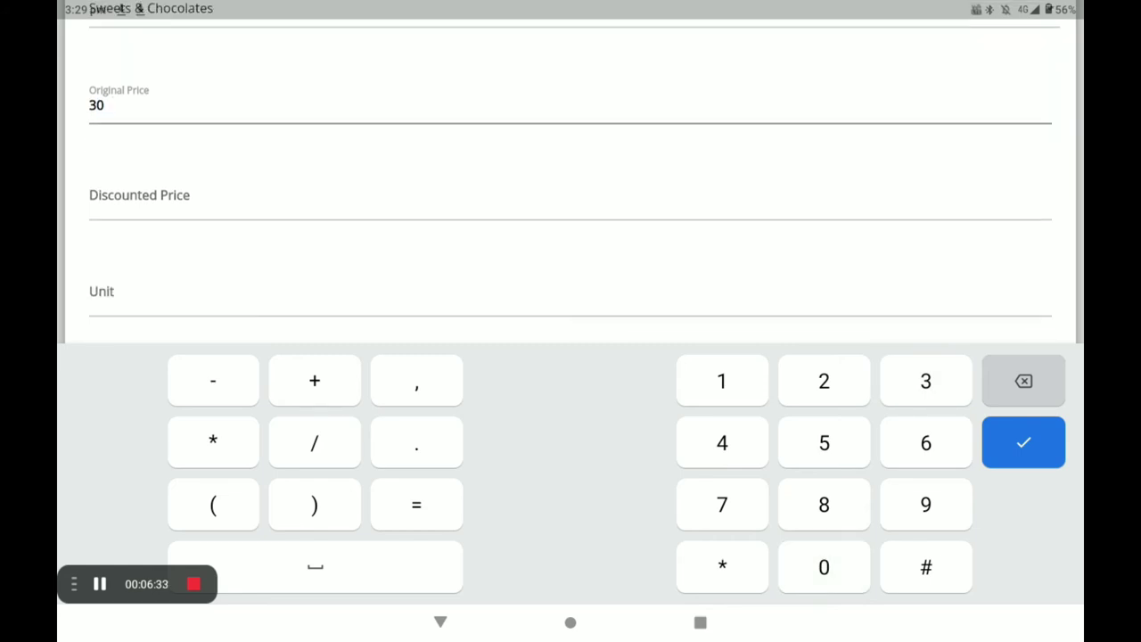
type("3")
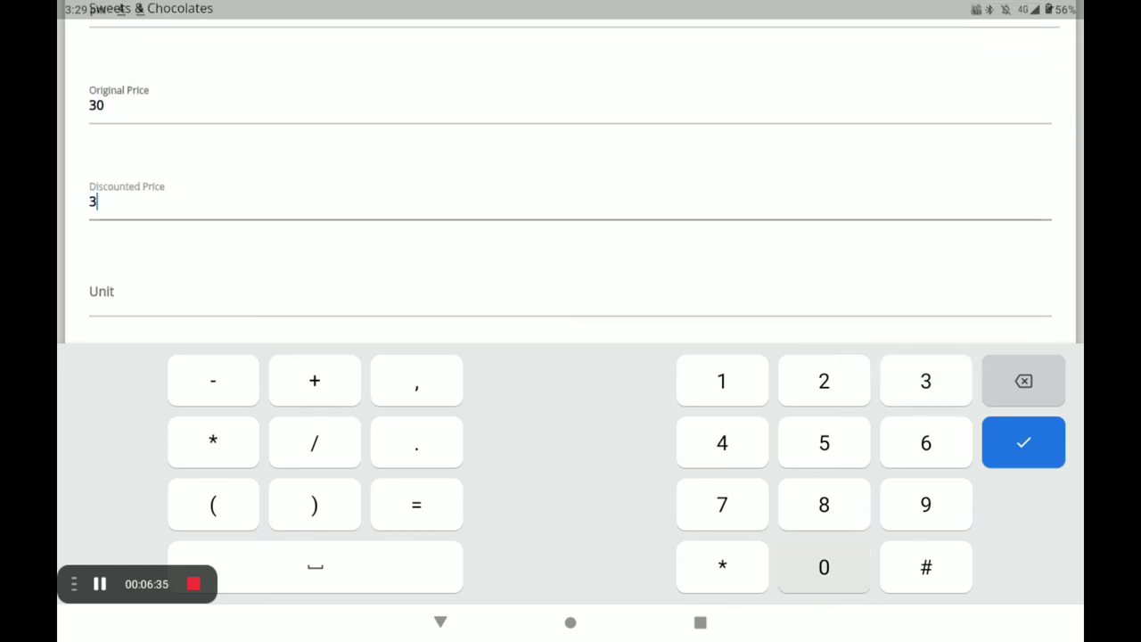
type("0")
key("Tab")
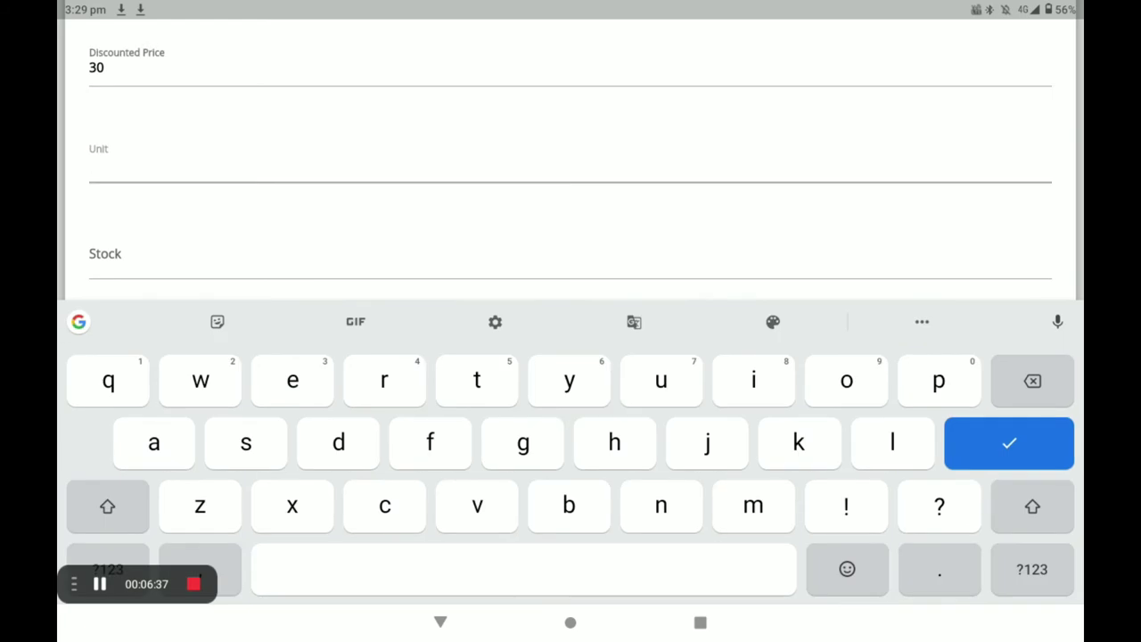
- Enter unit 1, stock 50 and description 'sweet champakali', then begin adding a photo
type("1")
key("Tab")
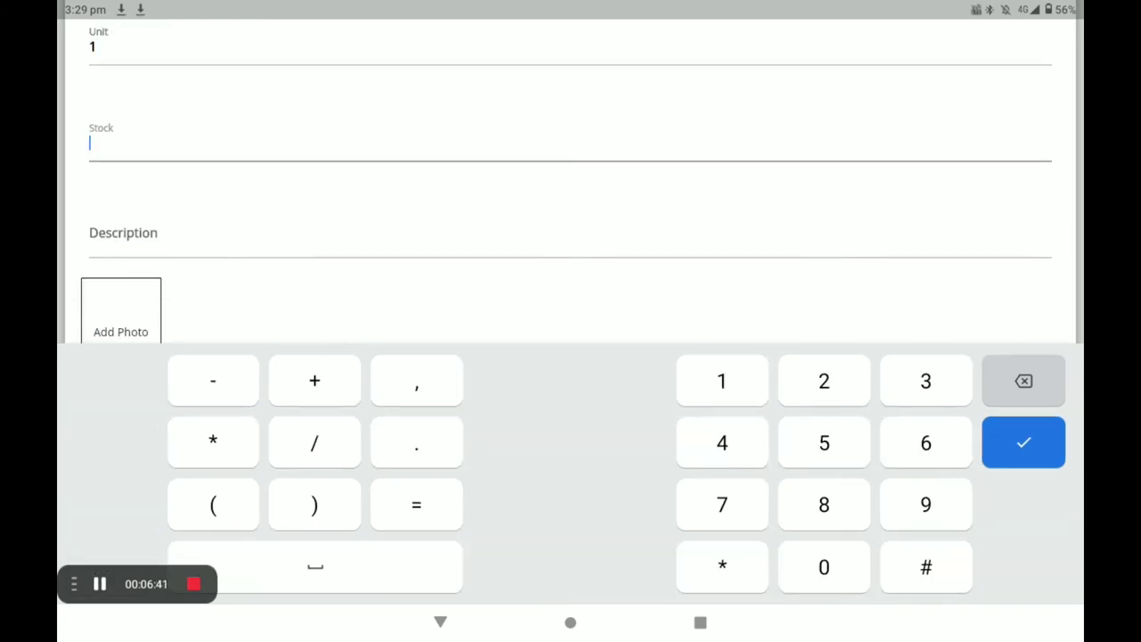
type("50")
key("Tab")
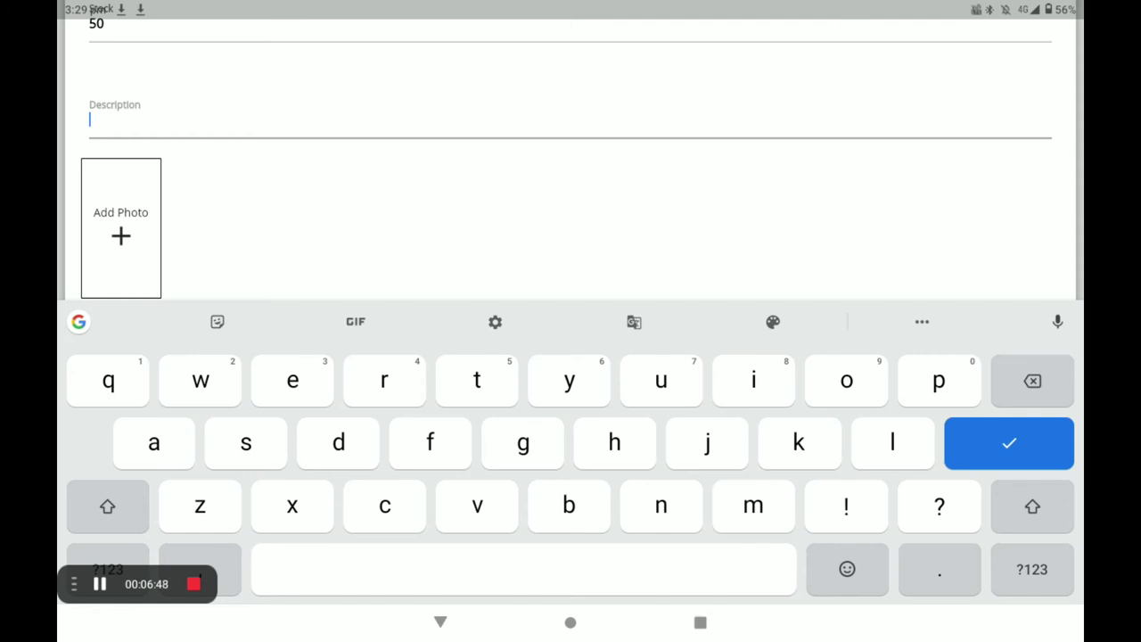
type("sw")
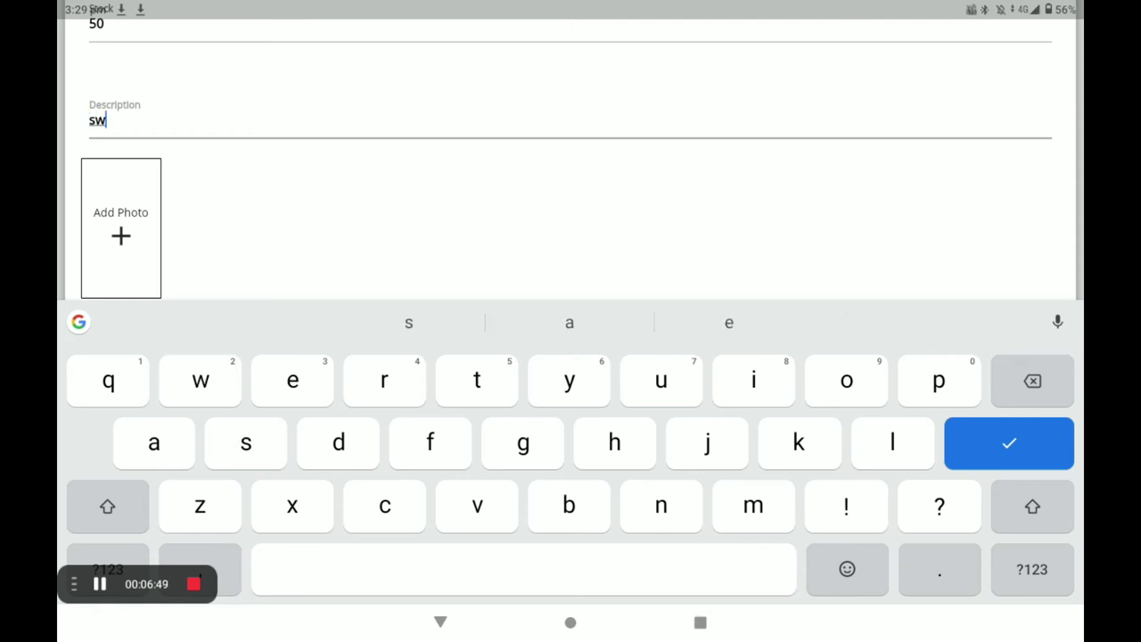
type("eet c")
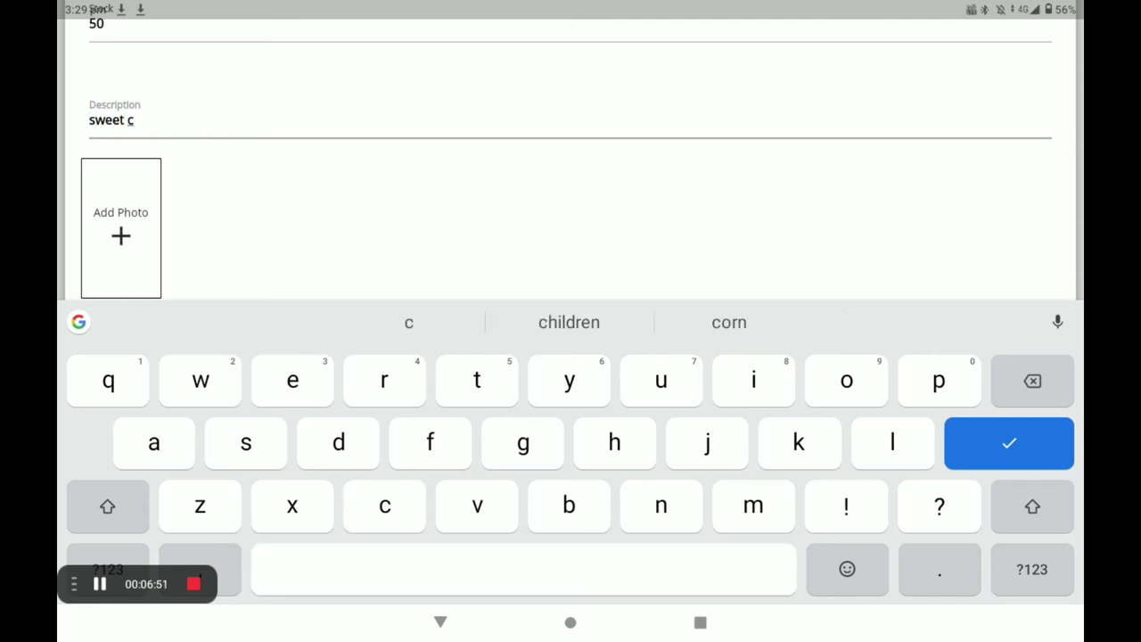
type("hampak")
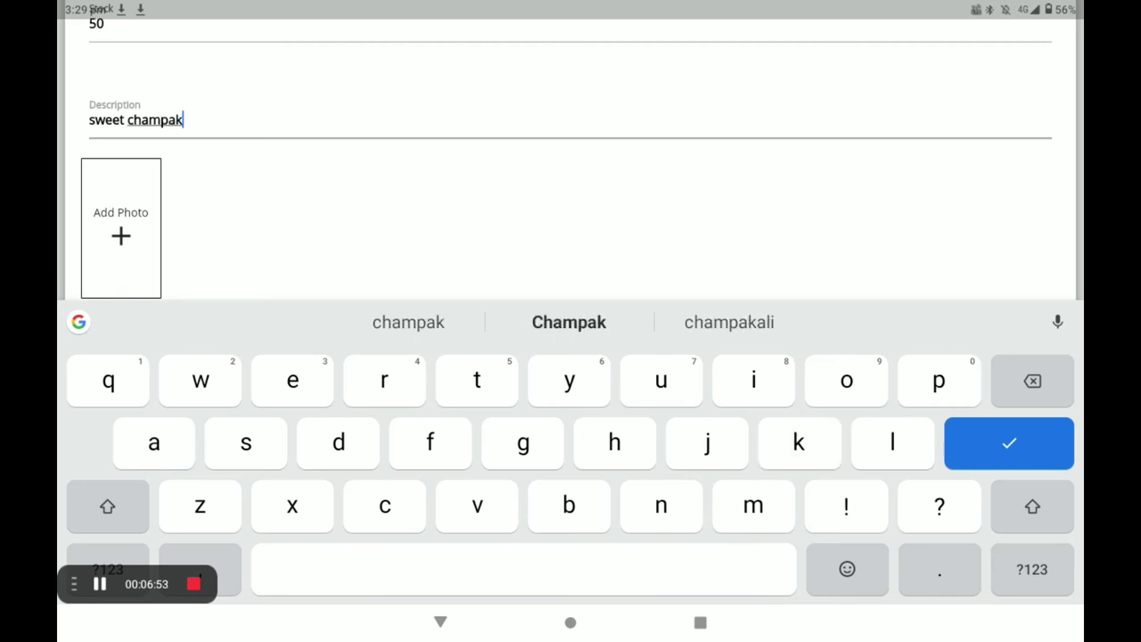
type("ali")
scroll(570, 178, "down", 1)
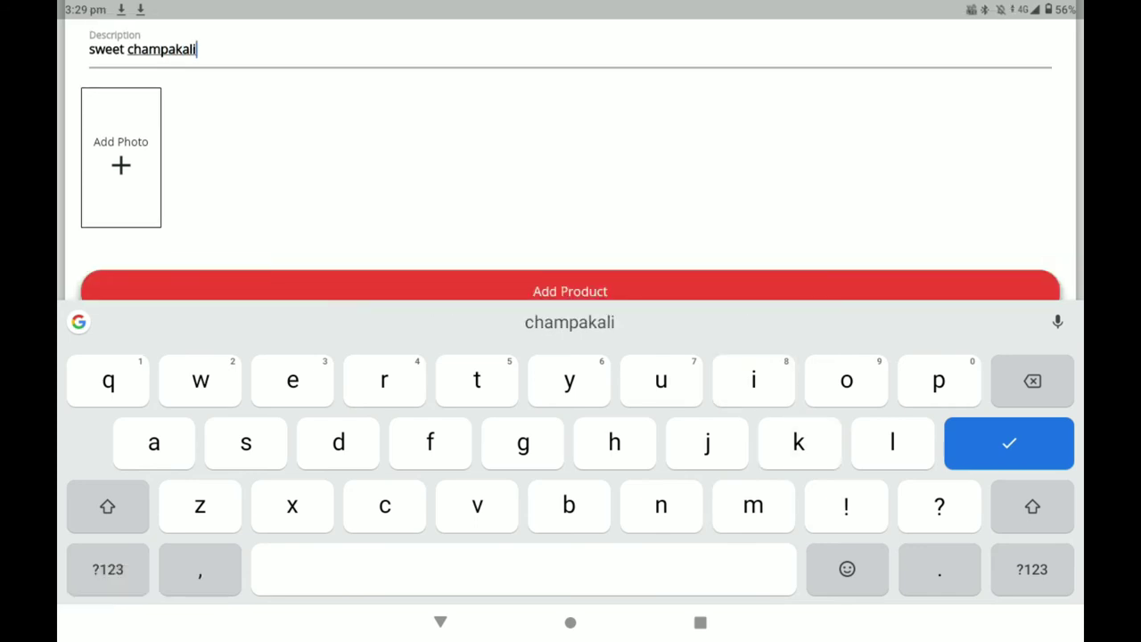
left_click(119, 158)
- Attach two sweets photos and save the champakali product, acknowledging the confirmation
left_click(119, 272)
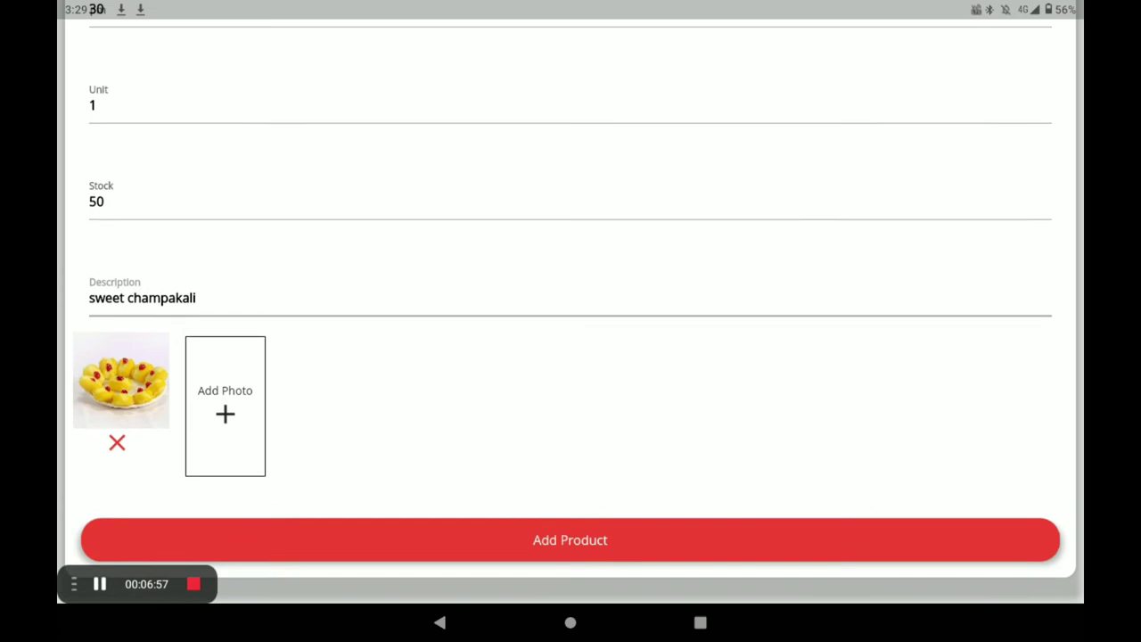
left_click(224, 433)
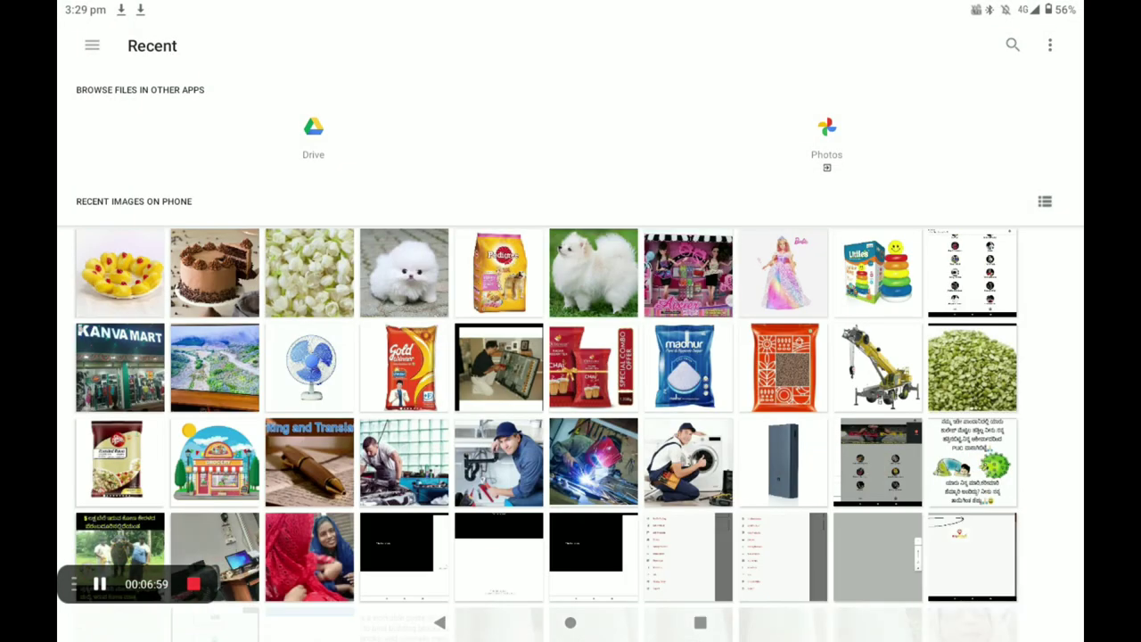
left_click(119, 272)
left_click(571, 565)
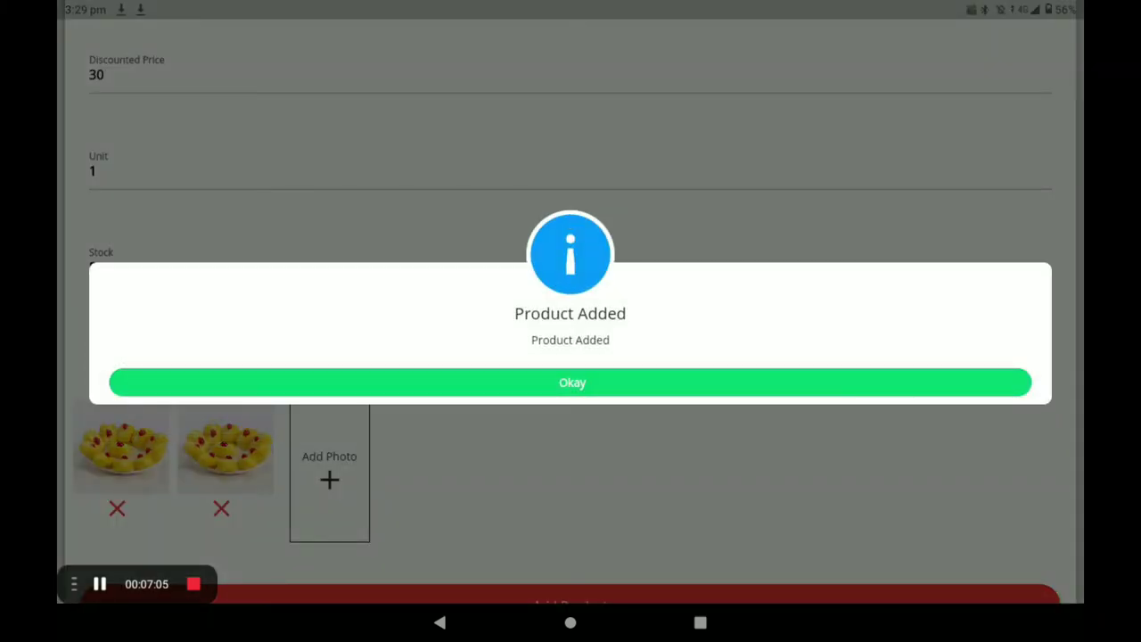
left_click(570, 382)
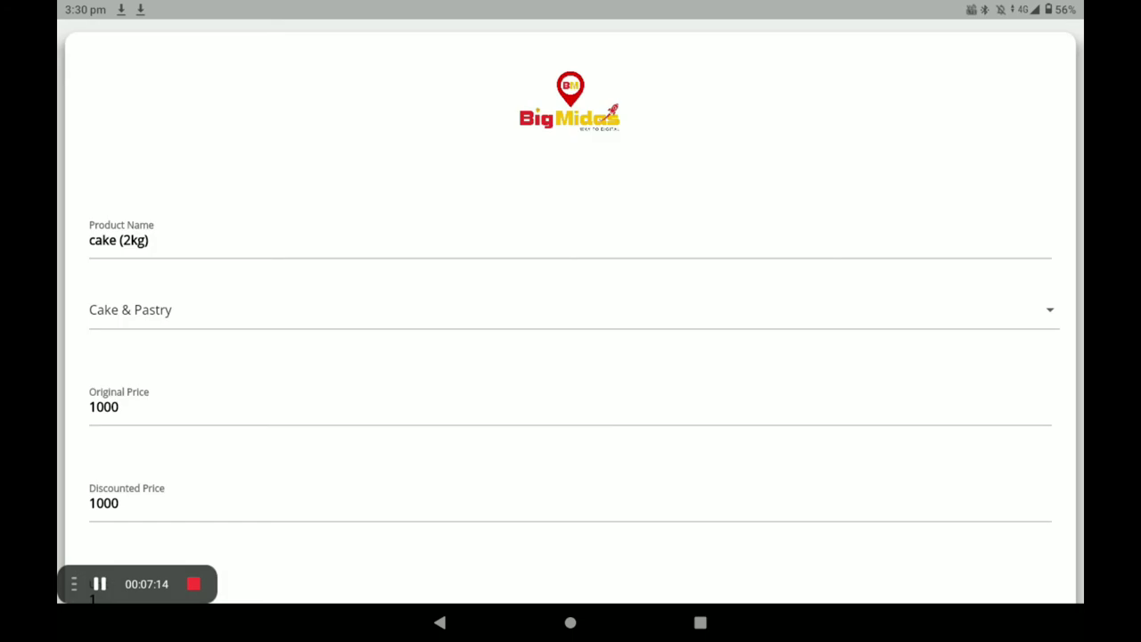
- Change the cake (2kg) discounted price from 1000 to 999 and save the edit
scroll(571, 357, "down", 2)
left_click(267, 316)
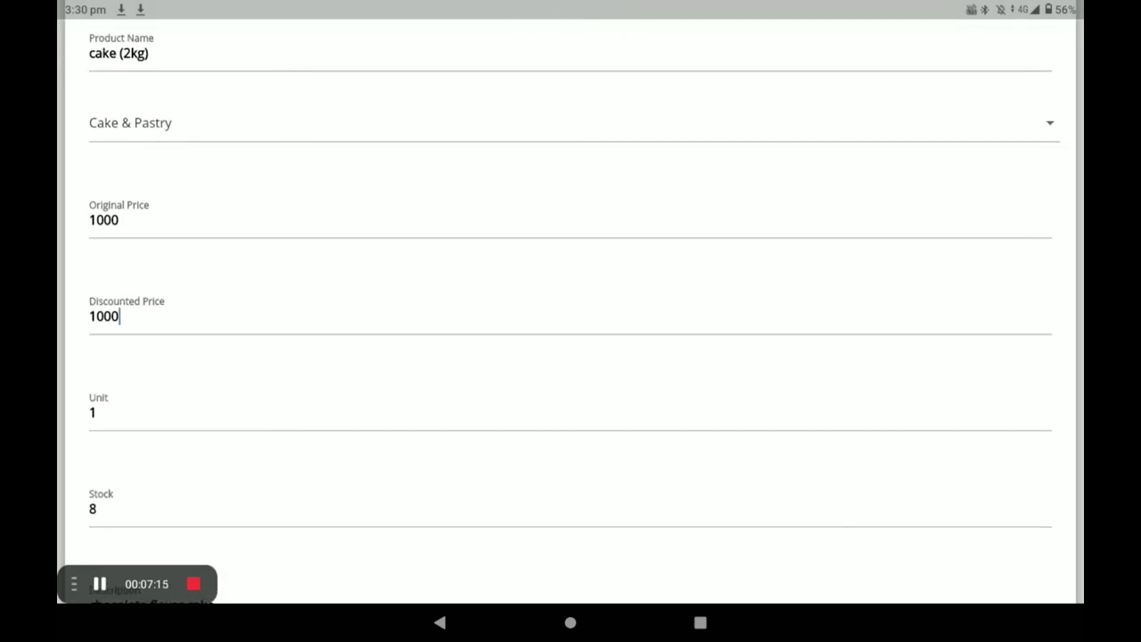
key("BackSpace")
key("BackSpace")
key("BackSpace")
key("BackSpace")
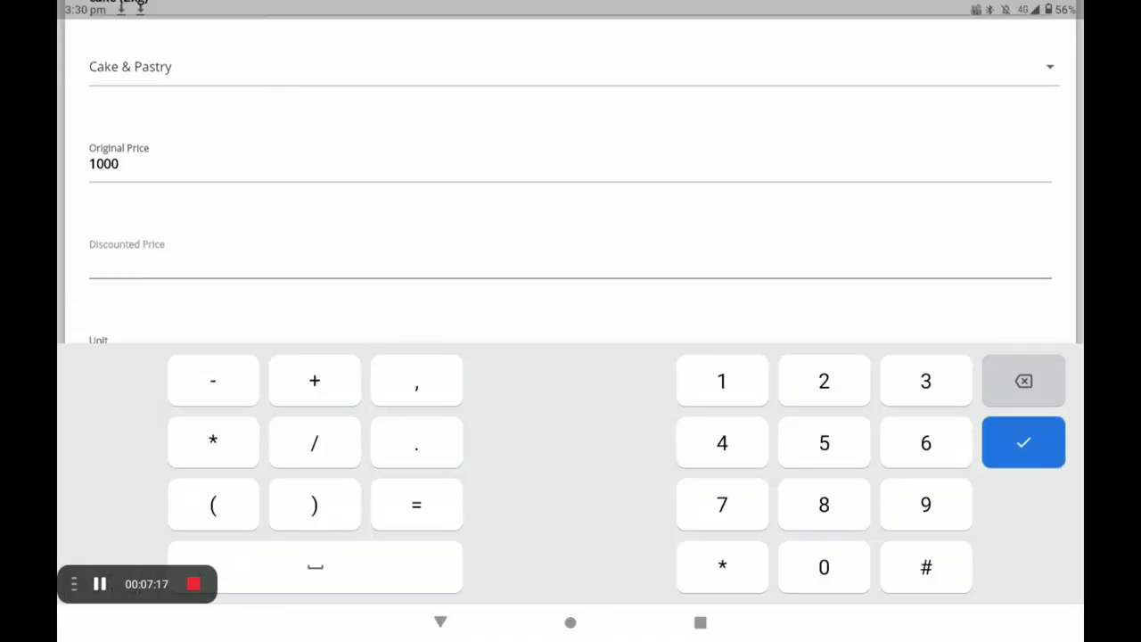
type("99")
type("9")
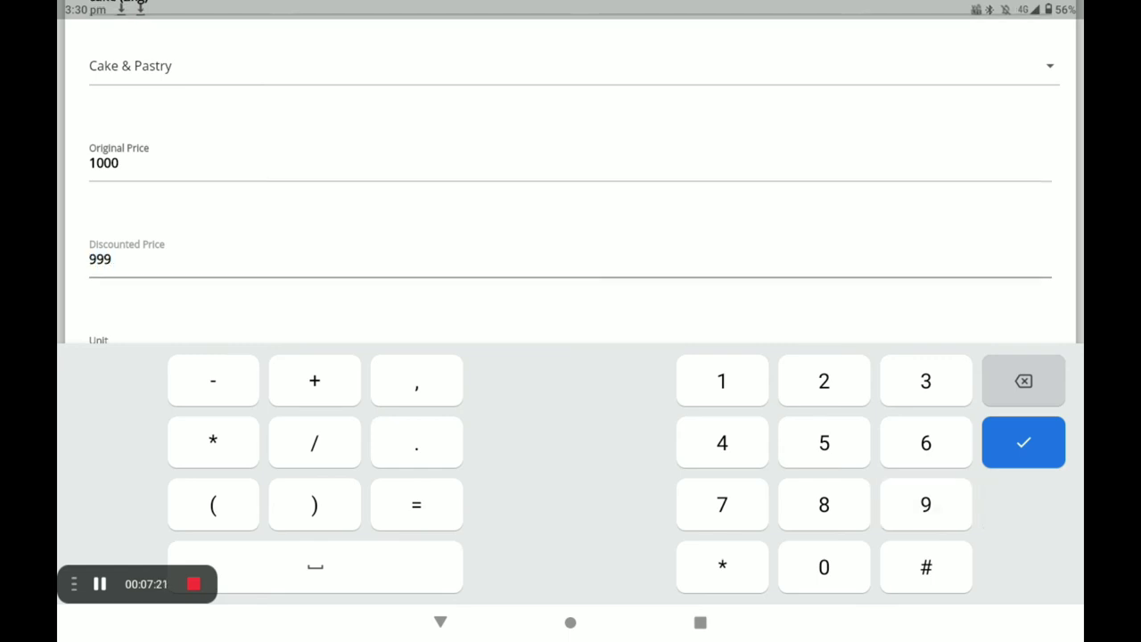
scroll(571, 179, "down", 2)
scroll(570, 179, "down", 5)
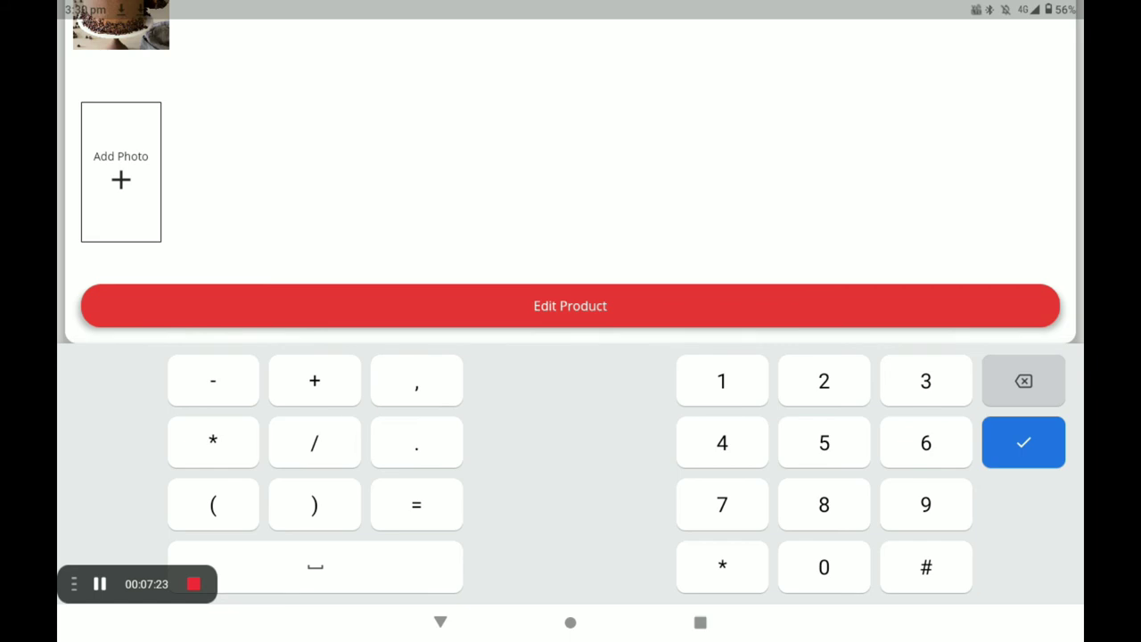
left_click(570, 306)
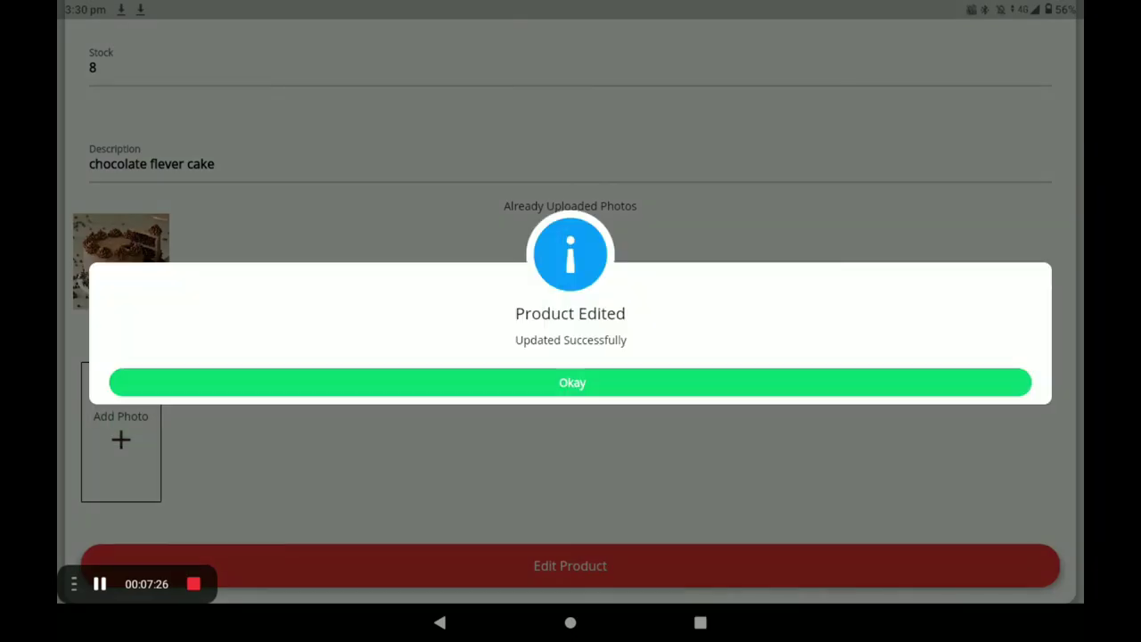
left_click(570, 382)
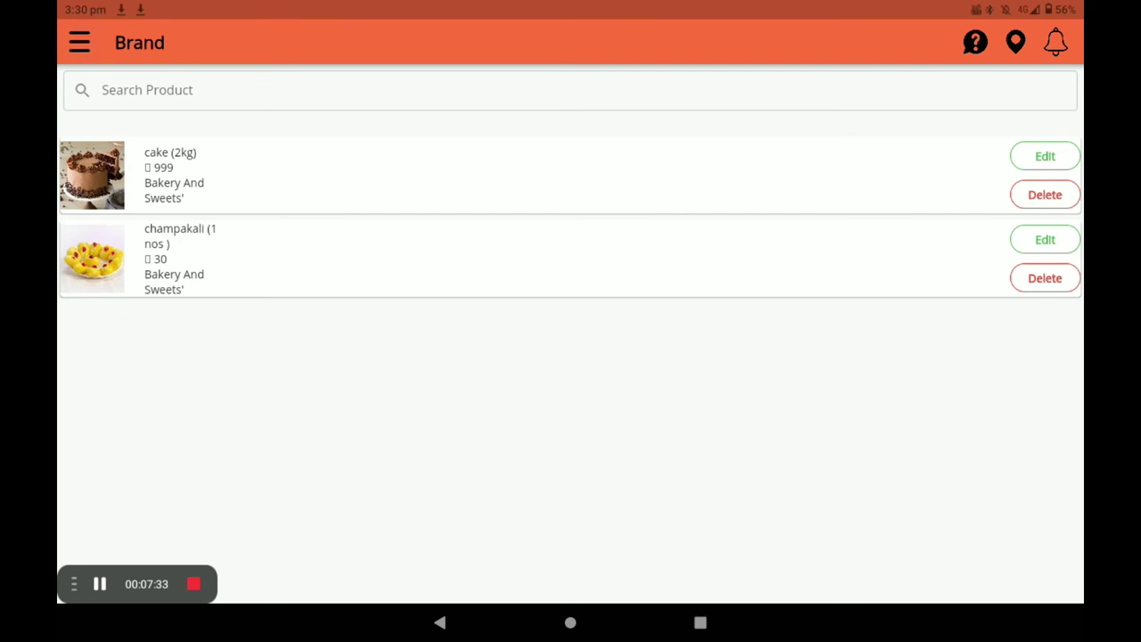
- Open Orders and check the All Orders filter choices, finding no orders
left_click(79, 41)
left_click(80, 42)
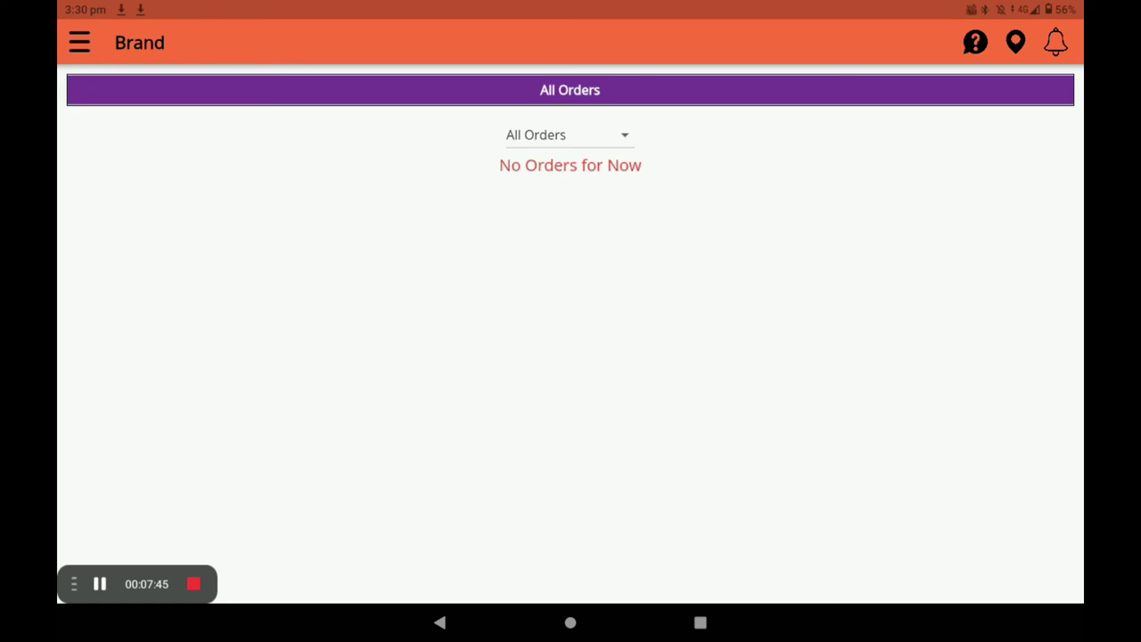
left_click(566, 134)
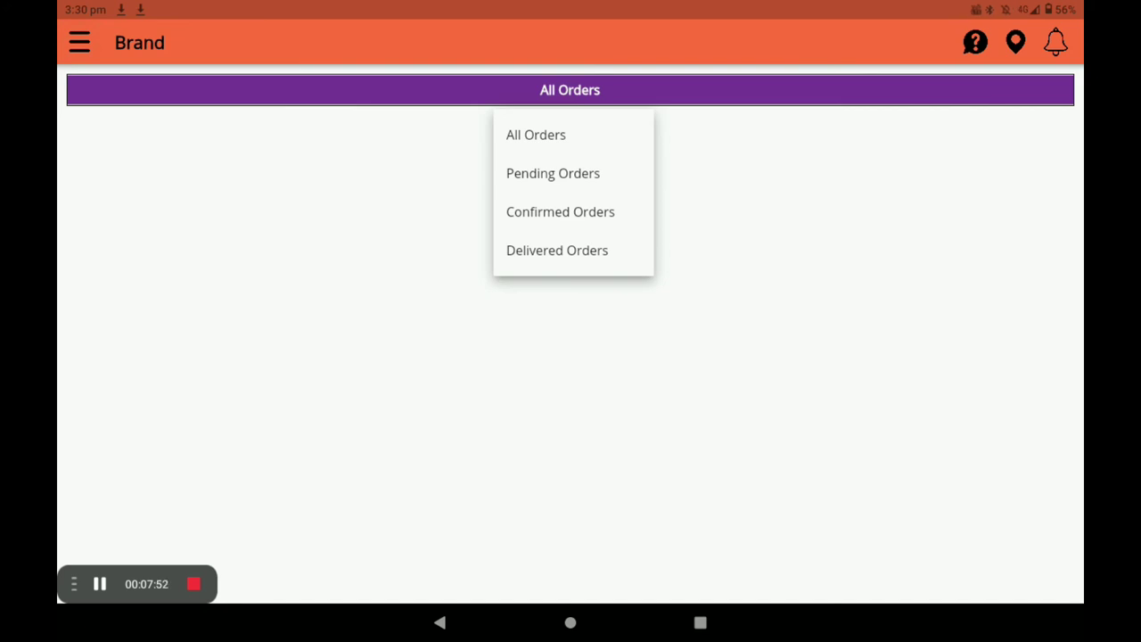
key("Escape")
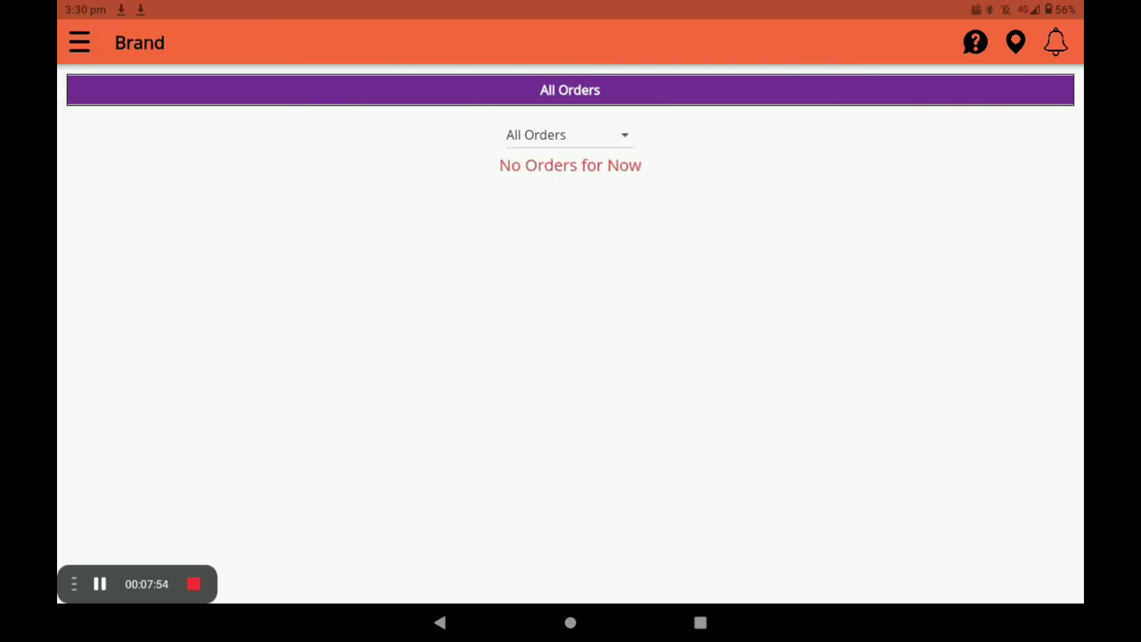
- View the empty Rating/Reviews page, then go to the Subscription plans
left_click(79, 43)
scroll(463, 312, "down", 3)
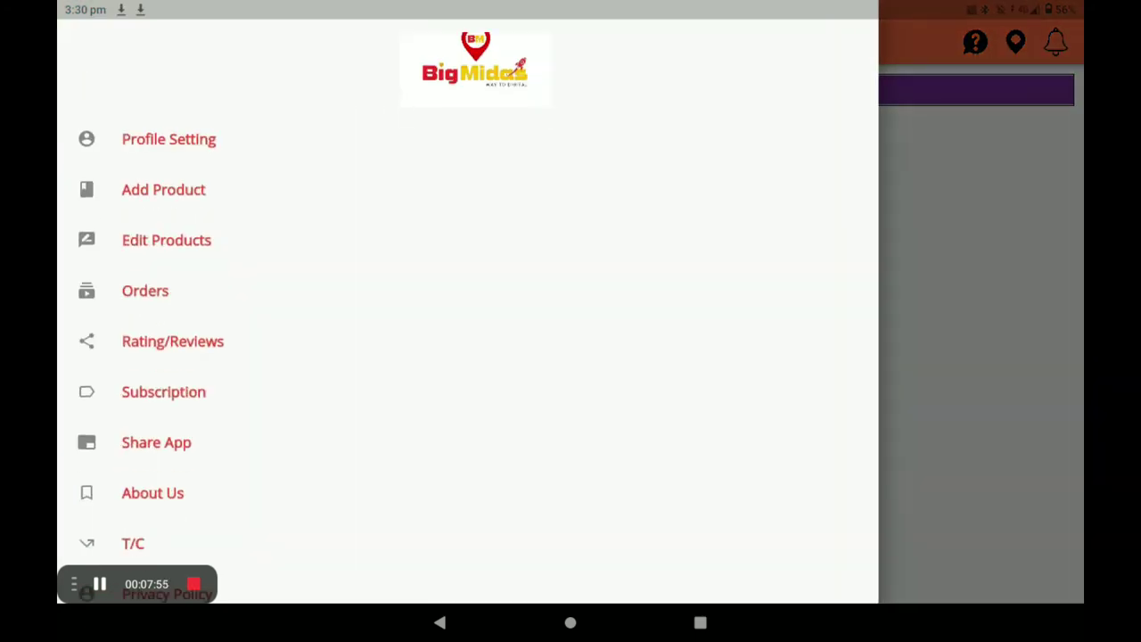
left_click(172, 291)
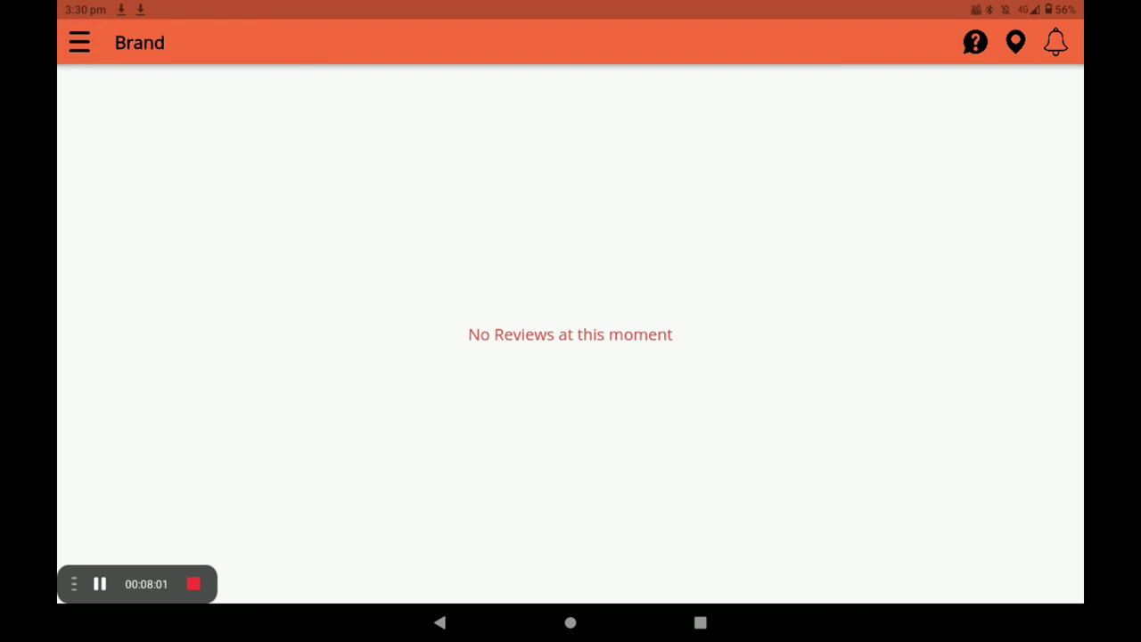
left_click(79, 42)
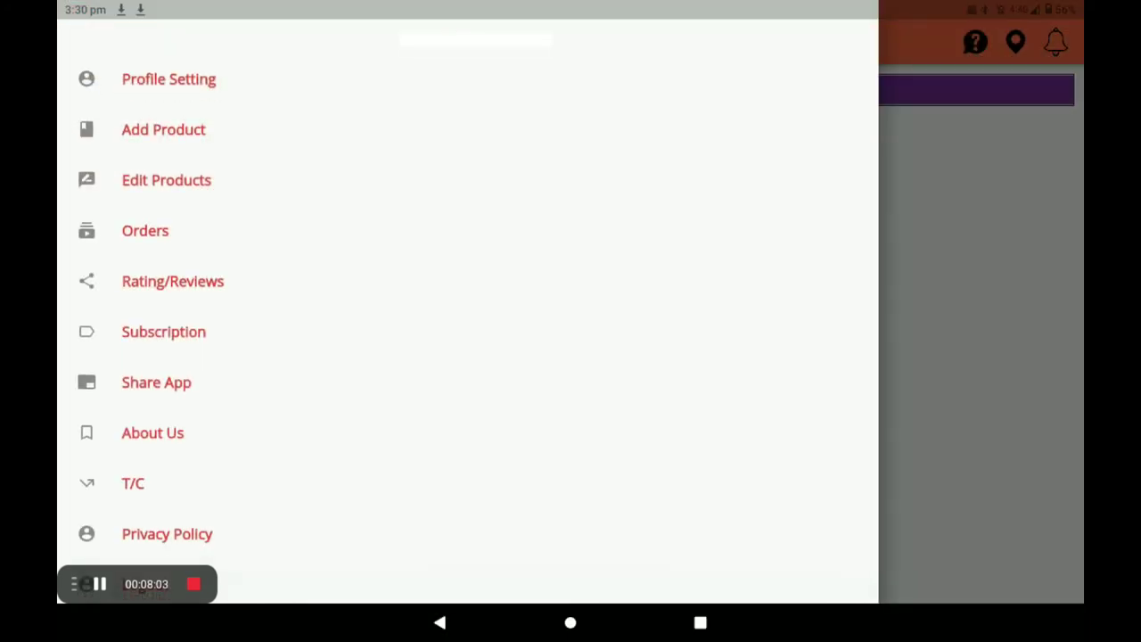
left_click(163, 331)
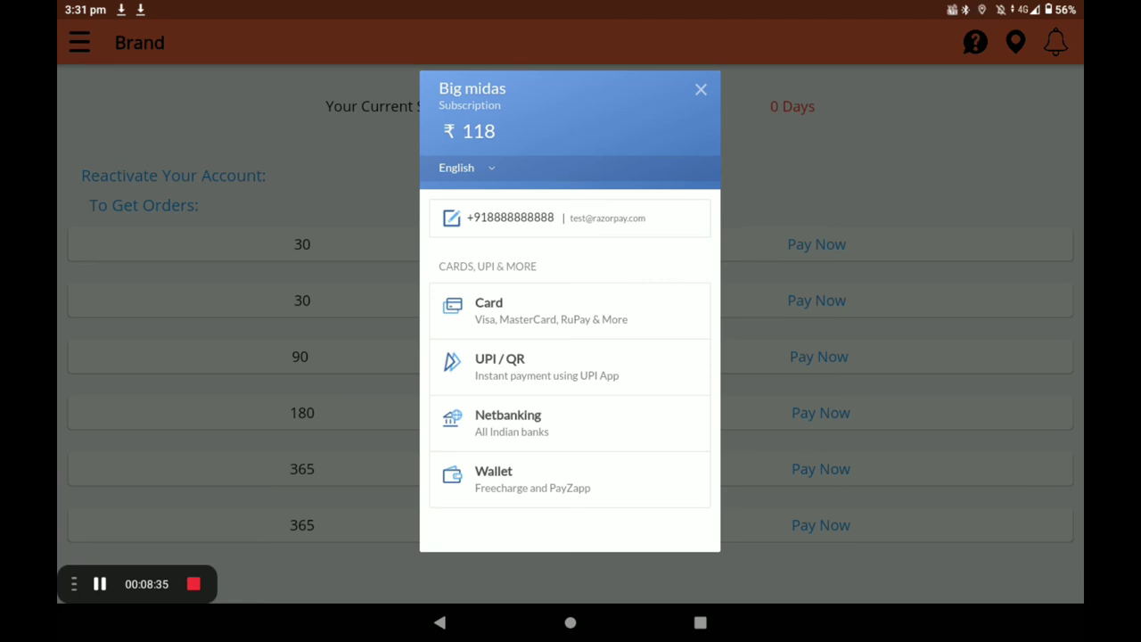
- Pay ₹118 with the Freecharge wallet and verify the payment OTP
left_click(532, 479)
left_click(570, 293)
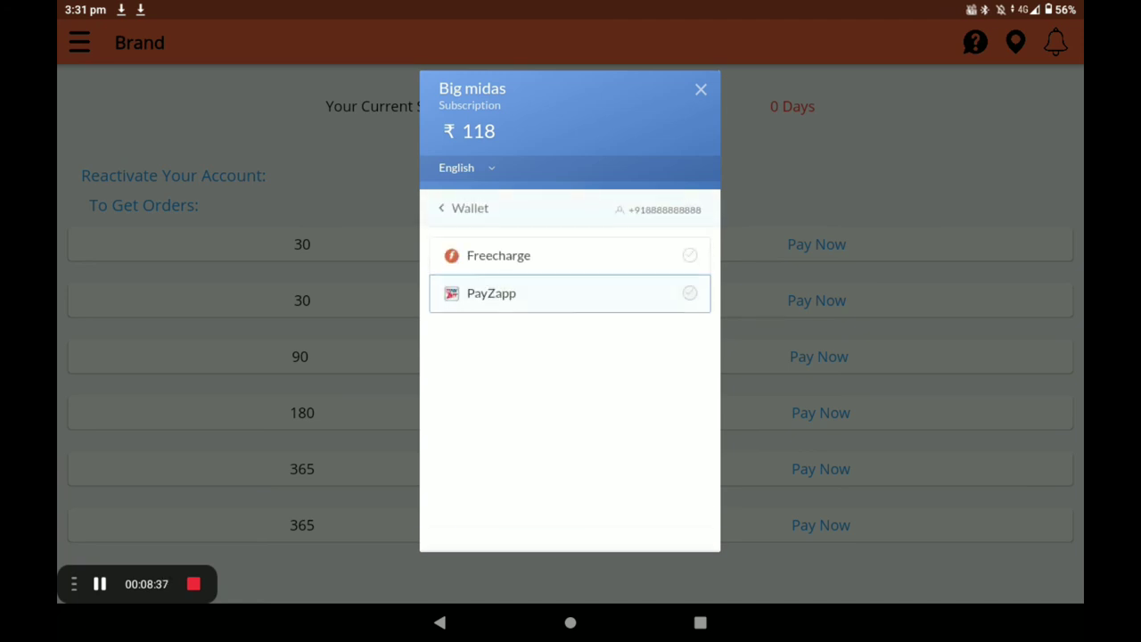
left_click(570, 256)
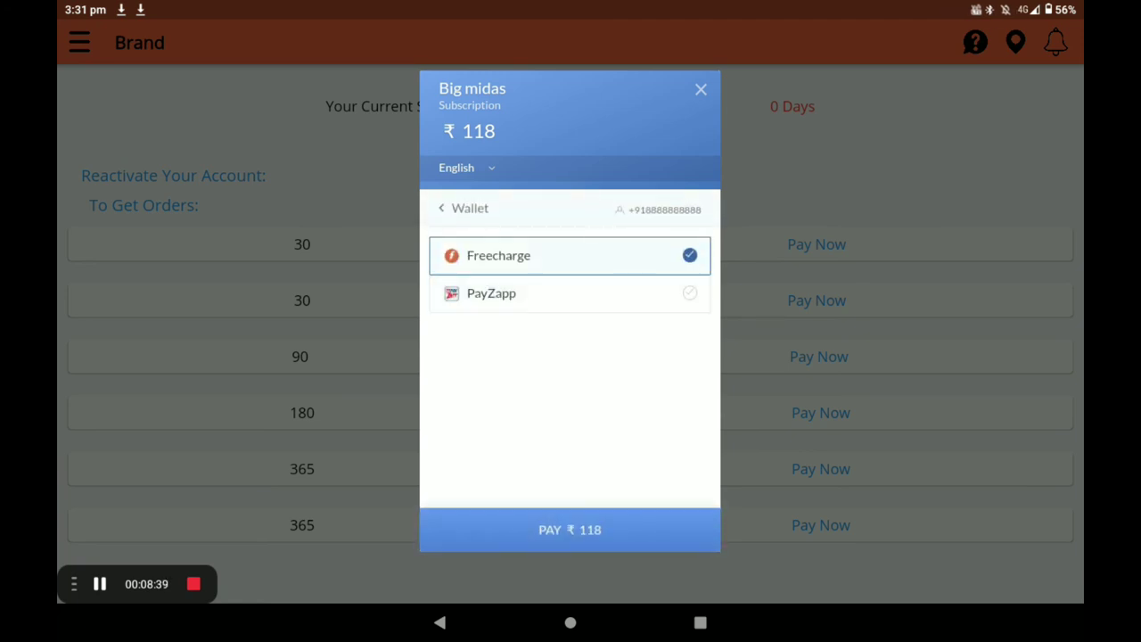
left_click(570, 529)
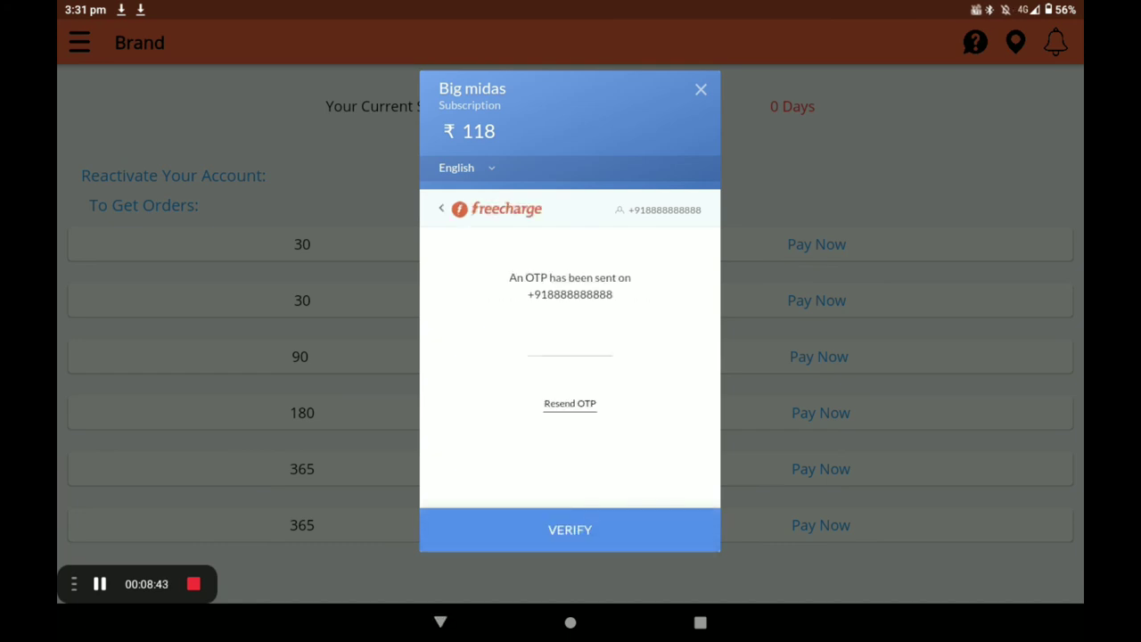
left_click(569, 355)
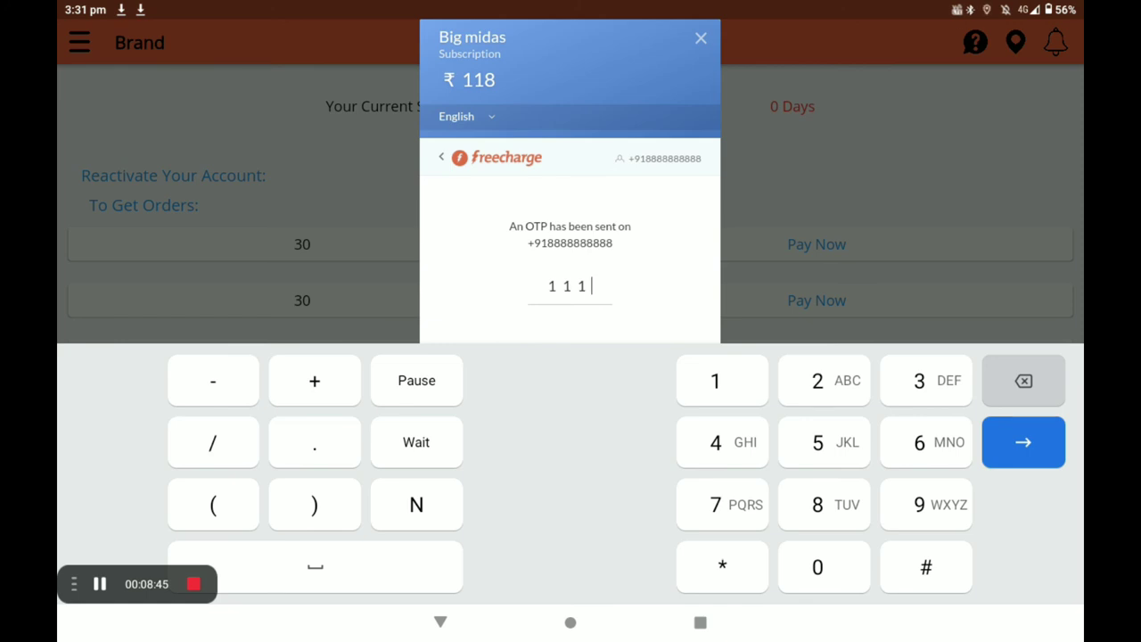
left_click(441, 621)
left_click(570, 528)
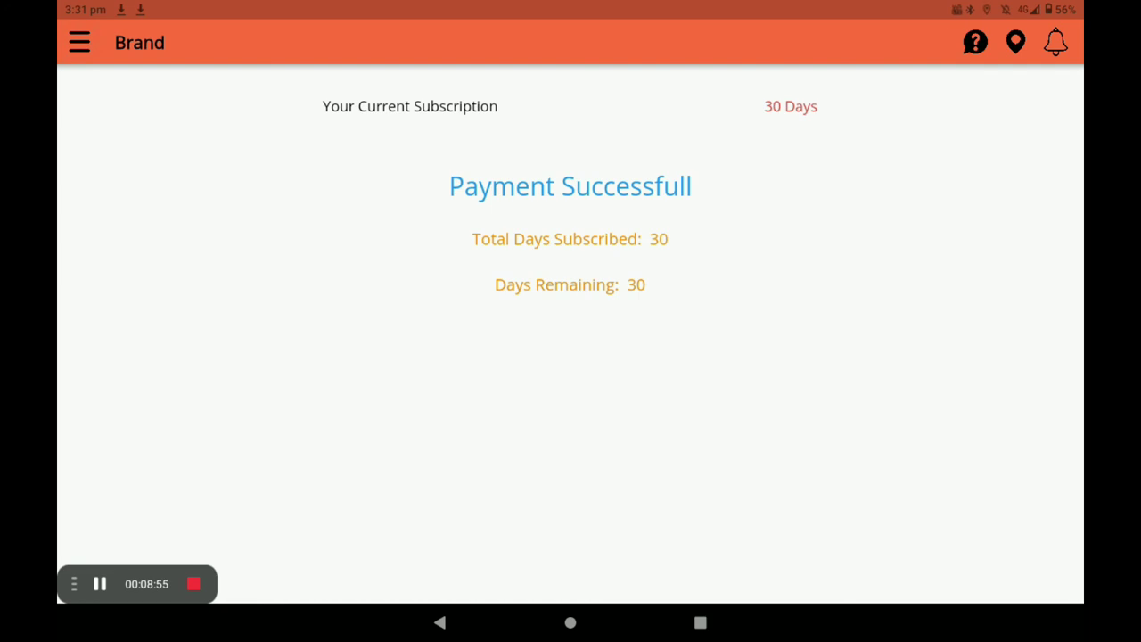
- Check Orders and the Profile Setting Free Delivery Above field, then switch to recent apps
left_click(80, 42)
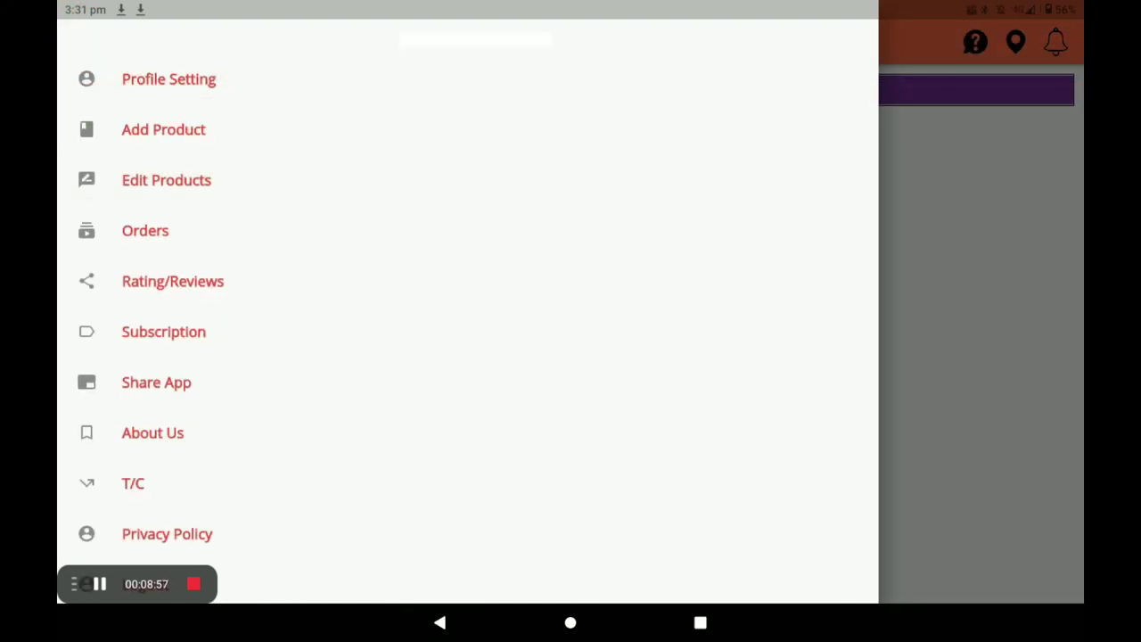
left_click(144, 230)
left_click(80, 42)
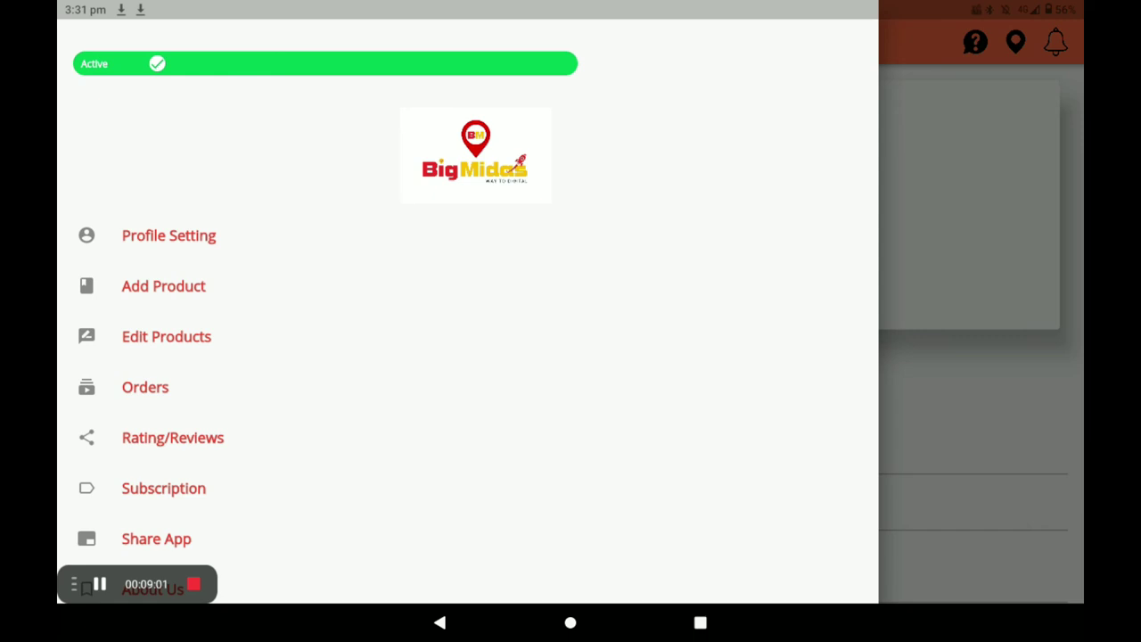
left_click(169, 234)
left_click(570, 580)
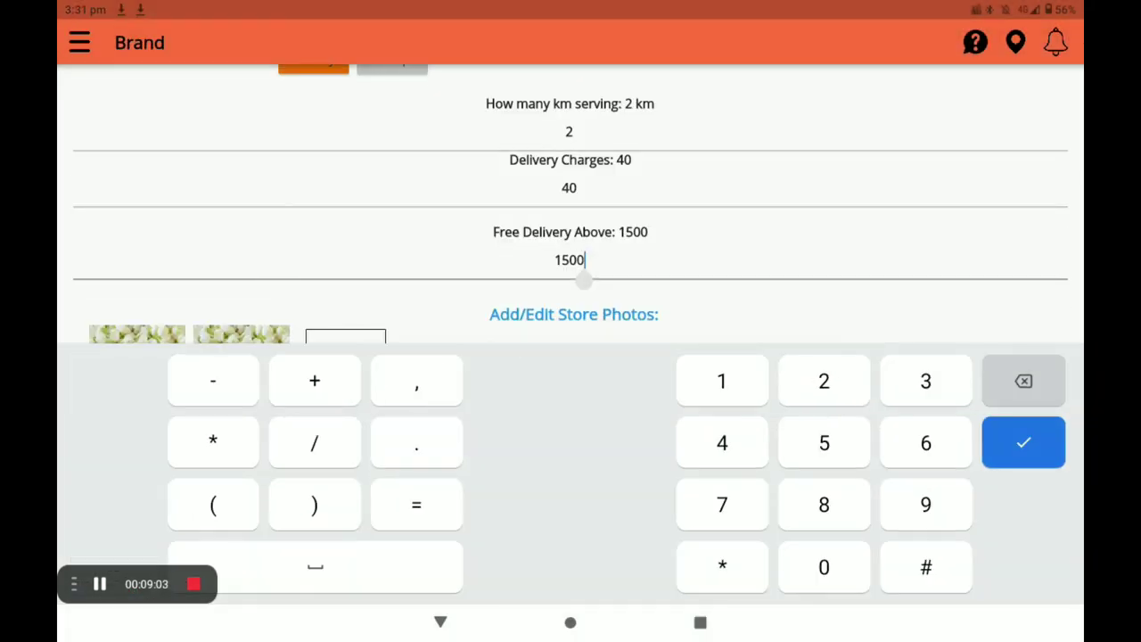
left_click(440, 621)
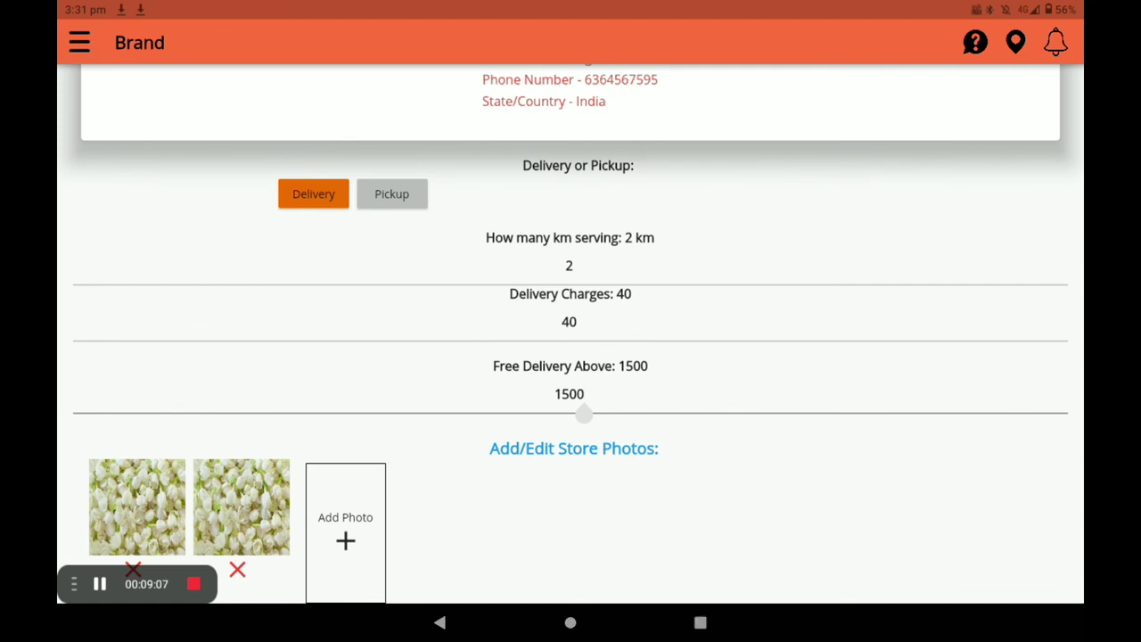
left_click(80, 41)
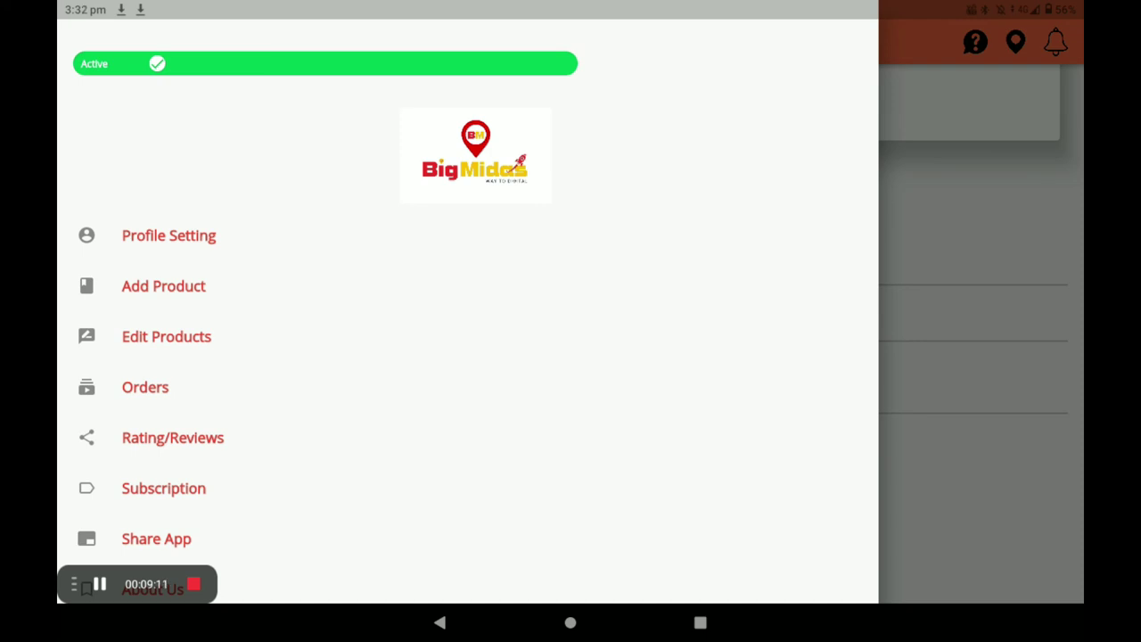
left_click(699, 622)
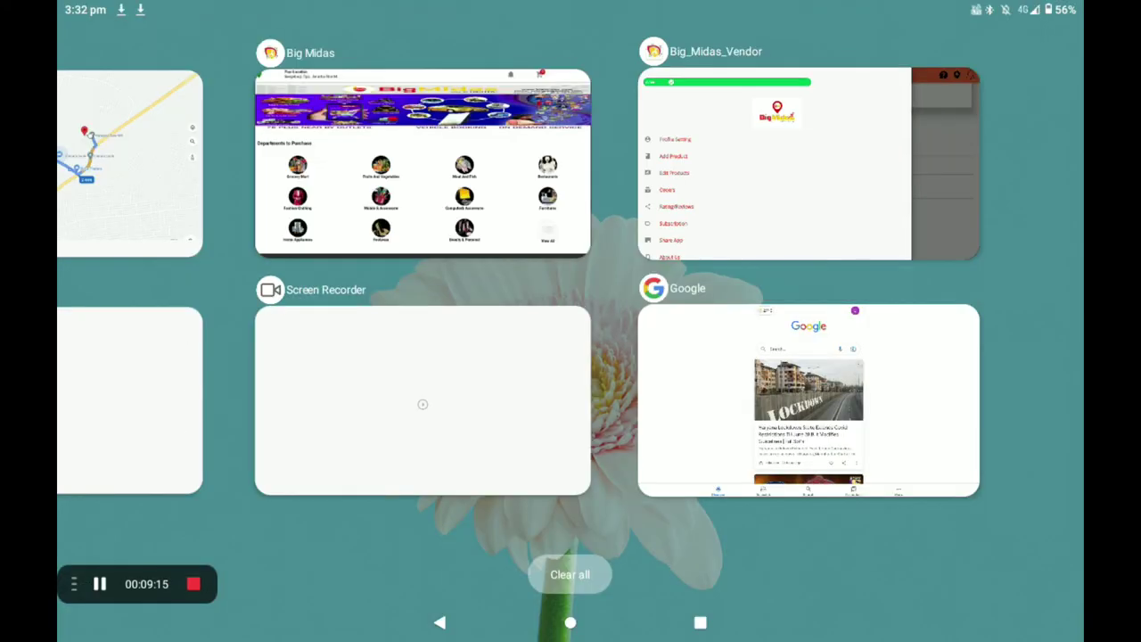
- Launch the Big Midas customer app from the home screen
left_click(570, 622)
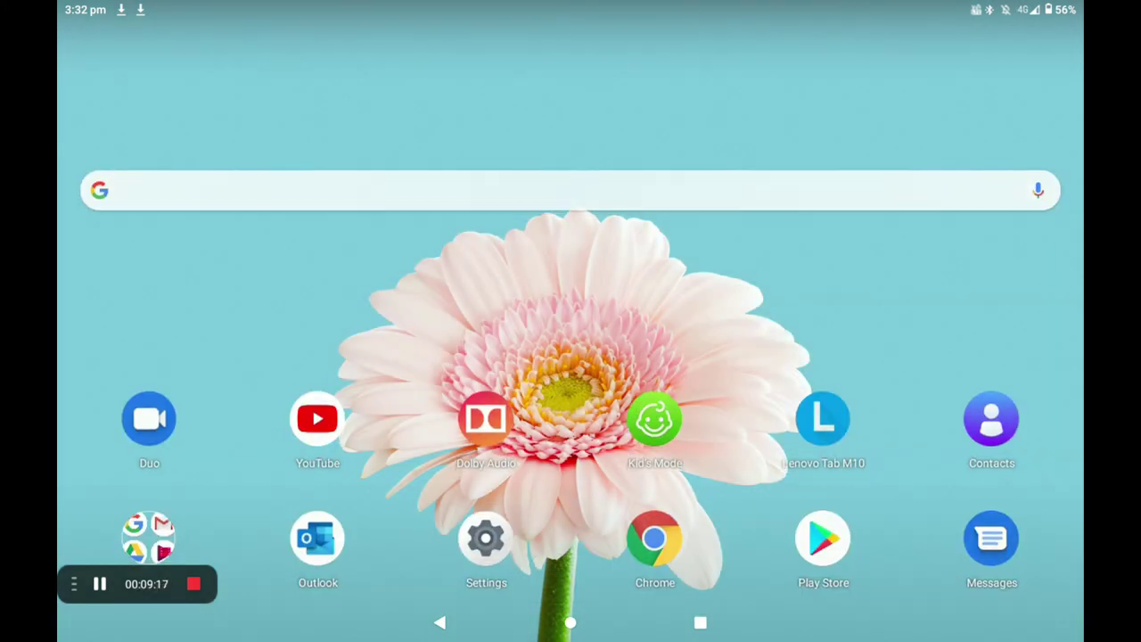
left_click_drag(570, 178, 570, 401)
left_click(148, 142)
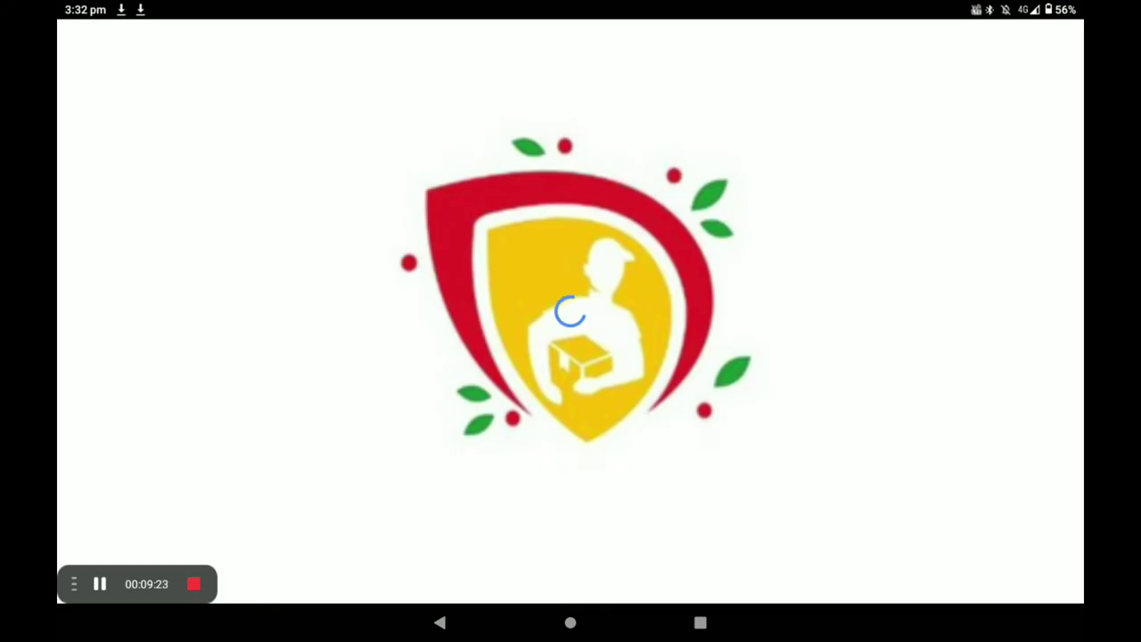
- Browse the Departments grid and open Bakery And Sweets' nearby stores
scroll(571, 303, "down", 2)
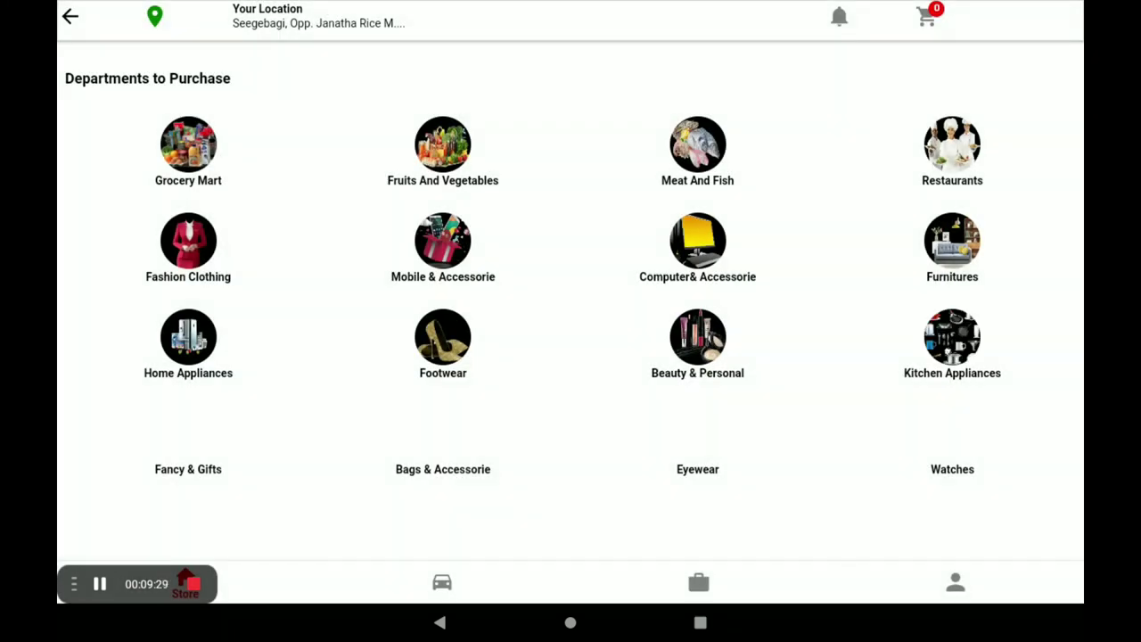
scroll(571, 303, "down", 3)
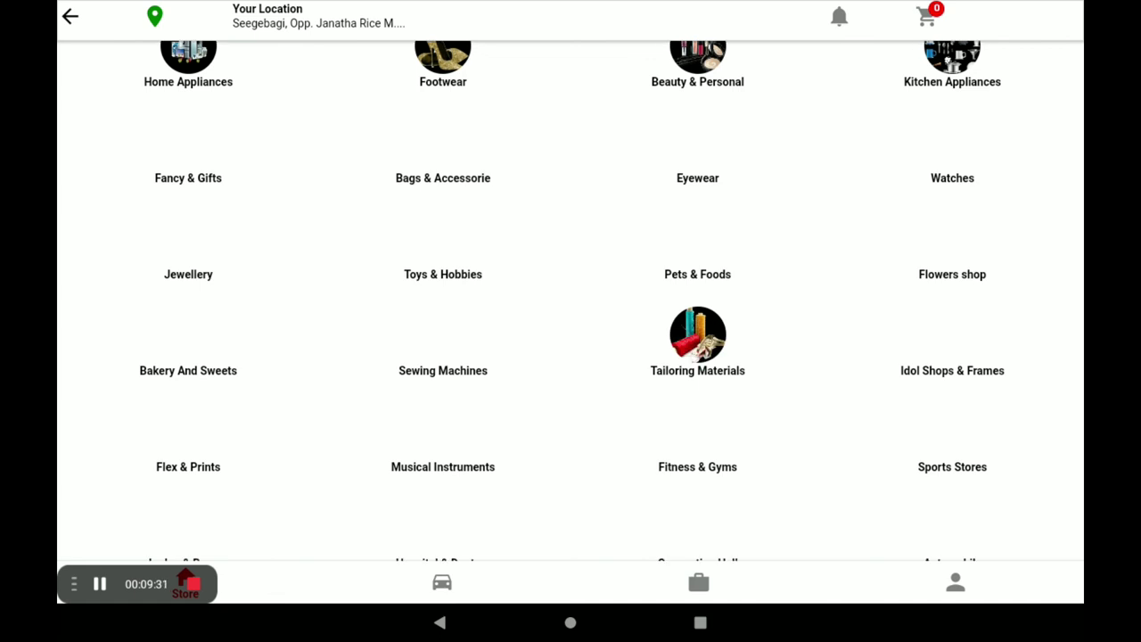
scroll(570, 303, "up", 3)
scroll(570, 303, "down", 1)
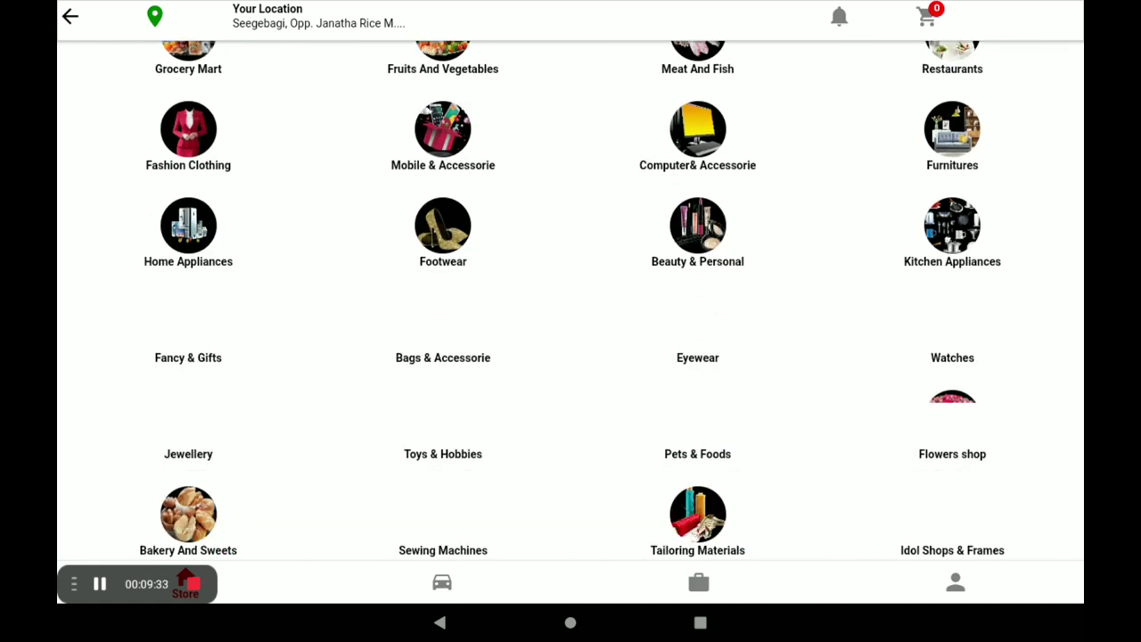
scroll(570, 303, "down", 2)
scroll(570, 303, "up", 1)
scroll(571, 303, "up", 1)
scroll(570, 303, "down", 2)
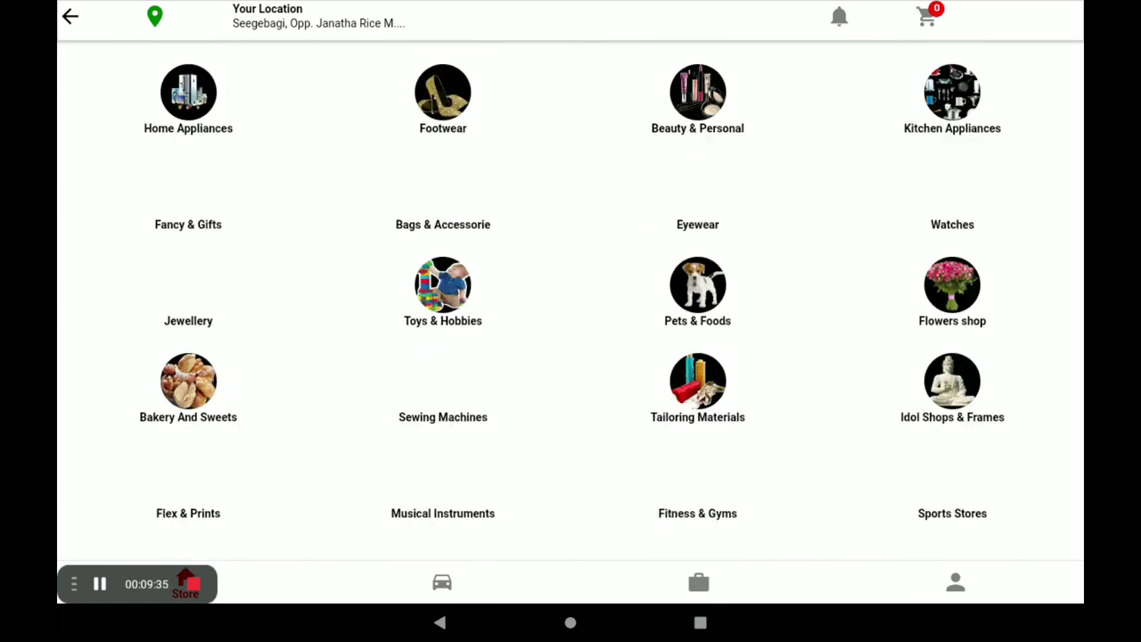
scroll(571, 303, "down", 2)
scroll(570, 303, "up", 2)
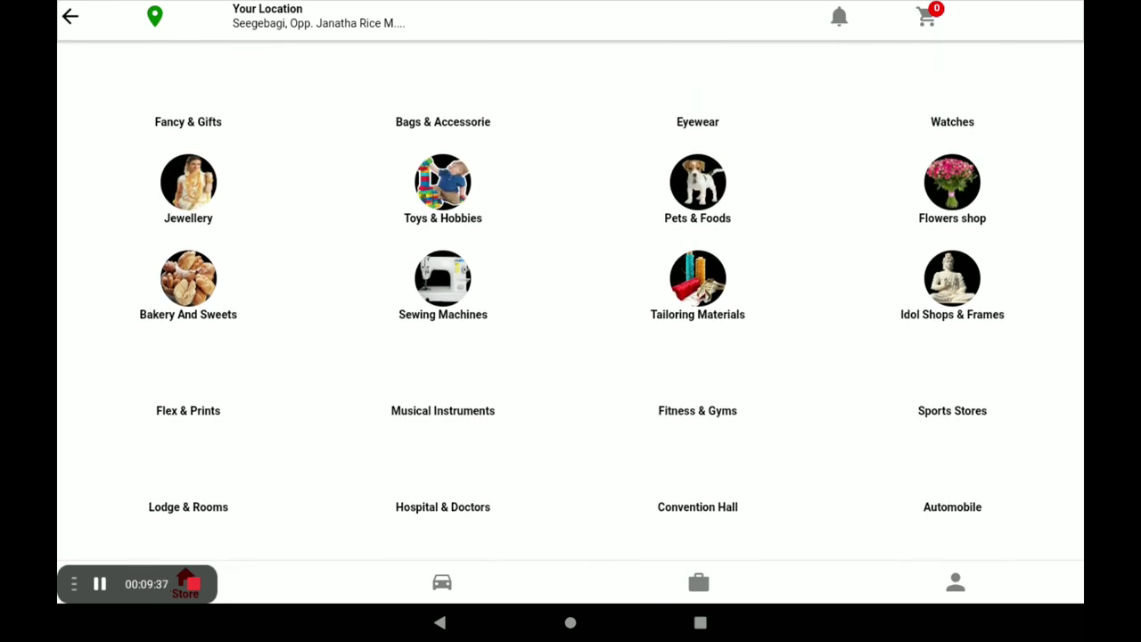
left_click(697, 481)
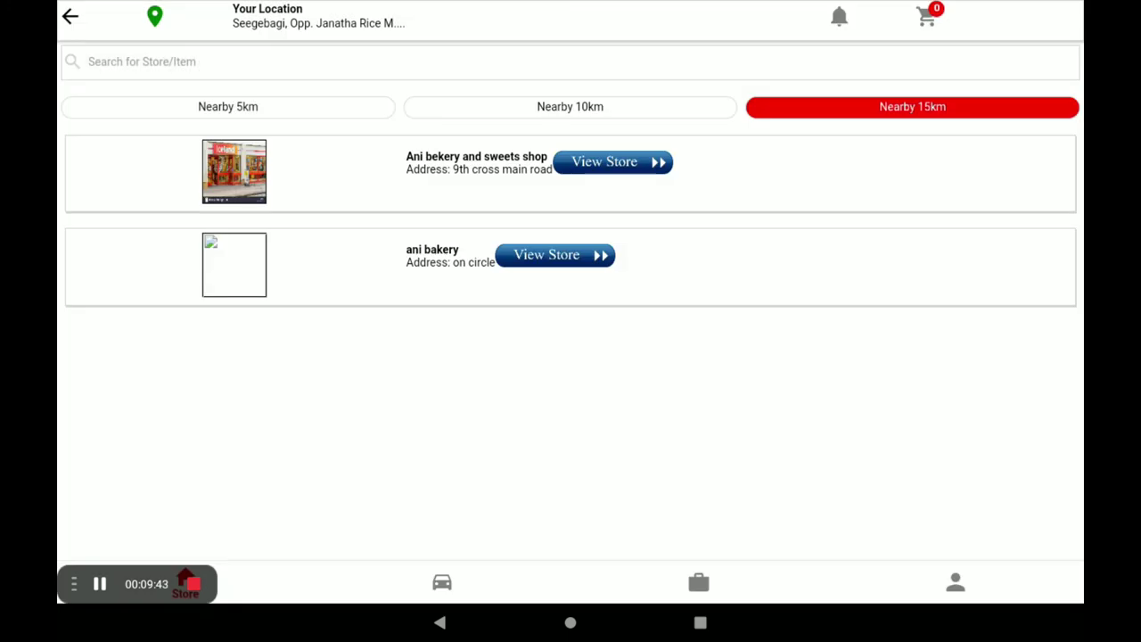
- Add champakali from ani bakery's store to the cart
left_click(555, 255)
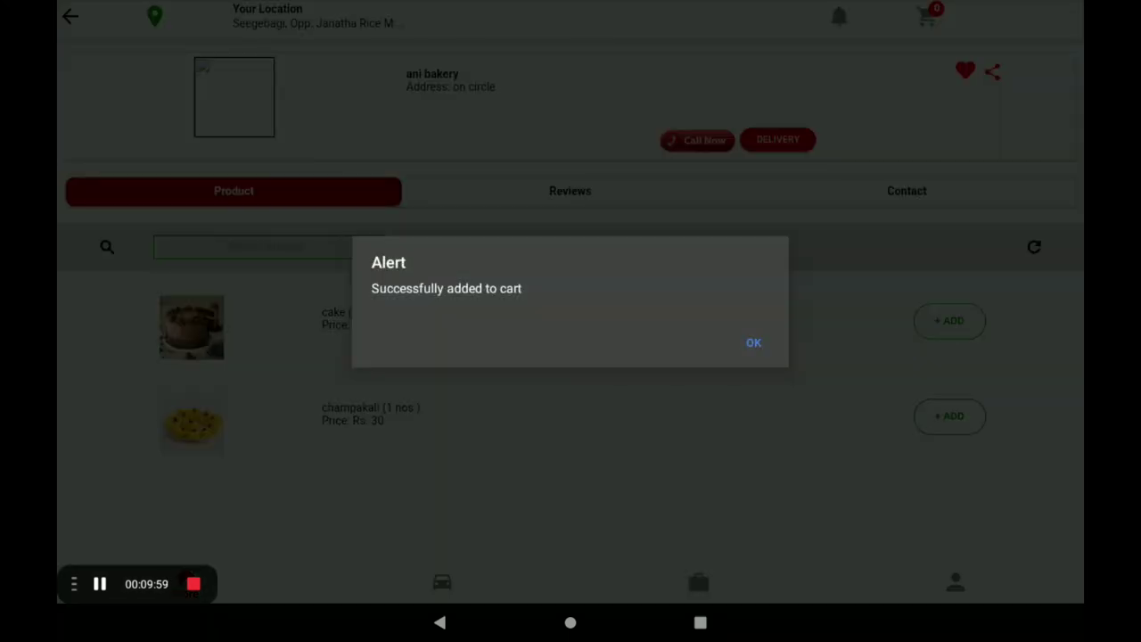
left_click(753, 342)
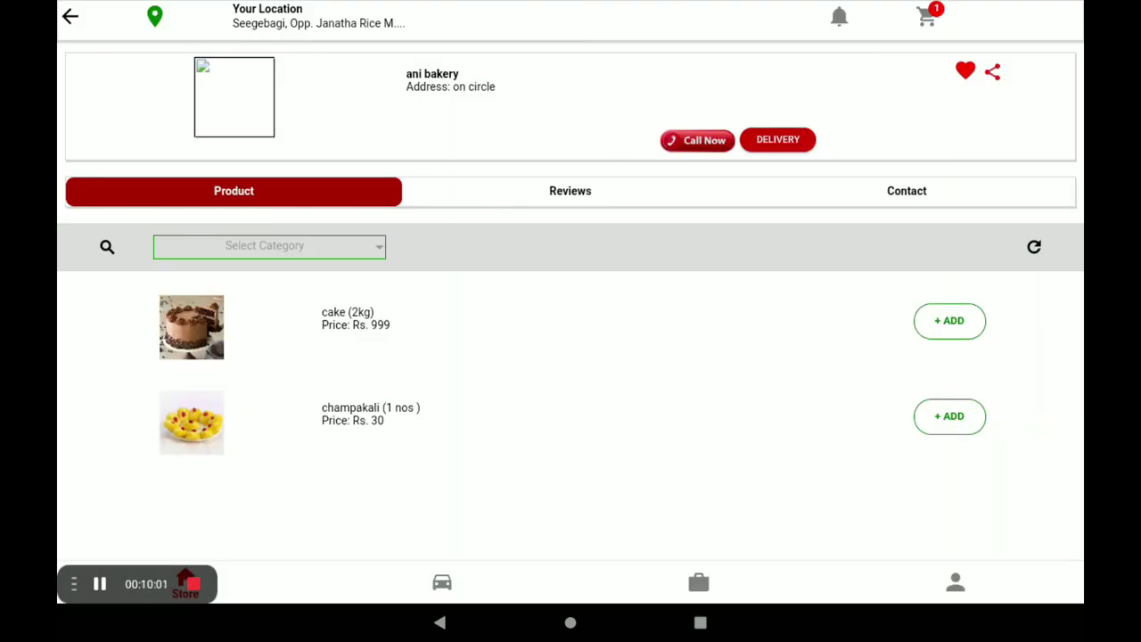
left_click(926, 16)
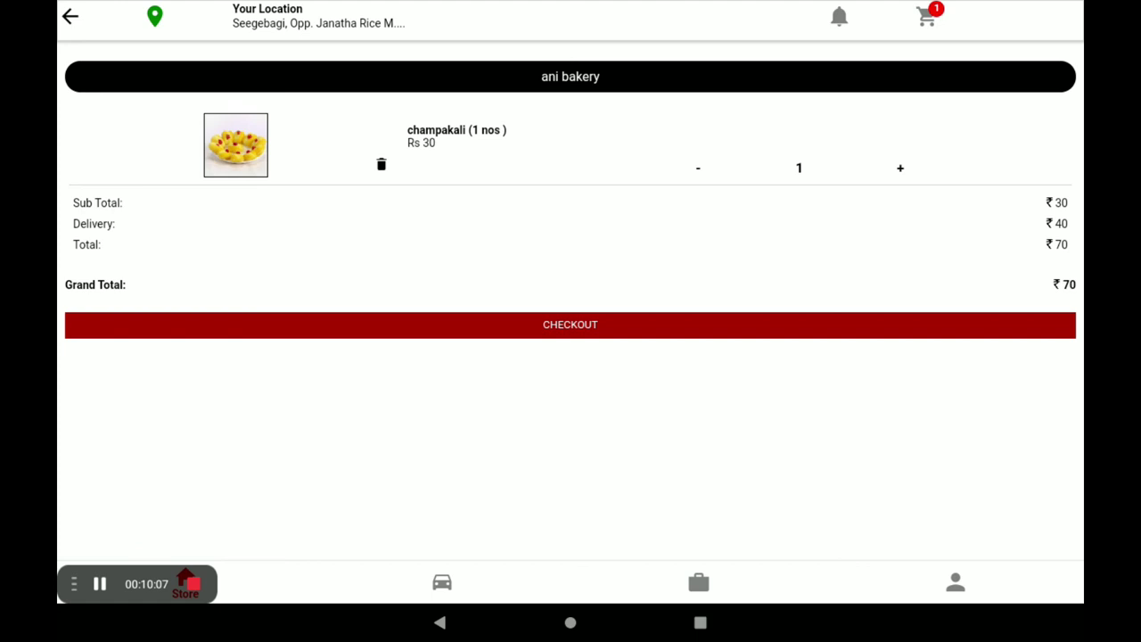
- Check out to the saved address with cash on delivery, totalling 70
left_click(570, 325)
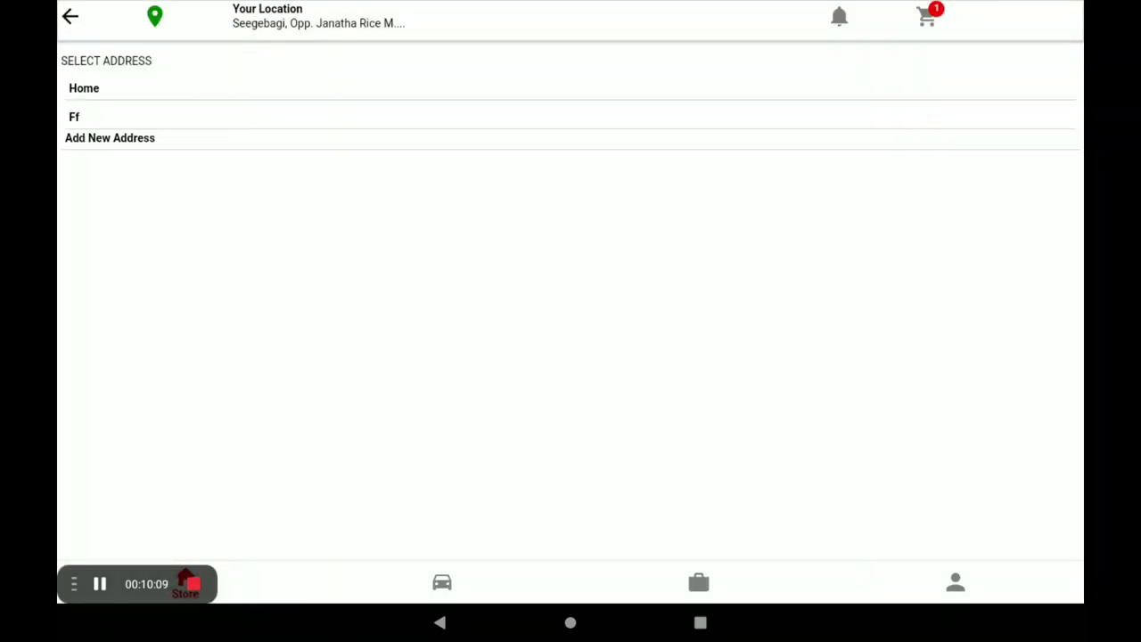
left_click(84, 89)
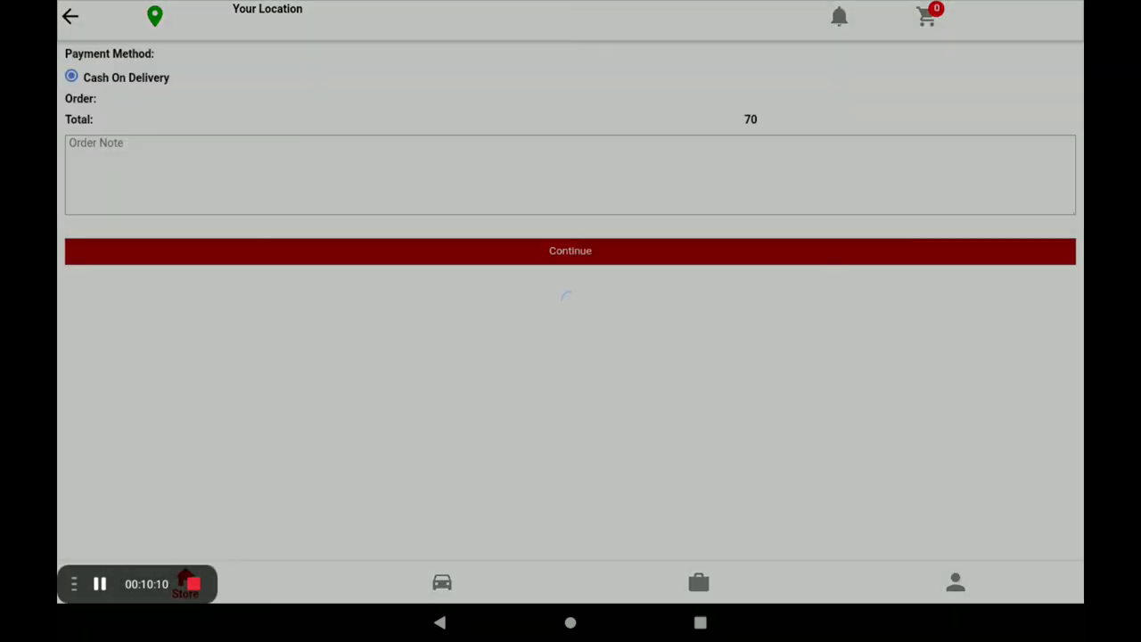
left_click(570, 250)
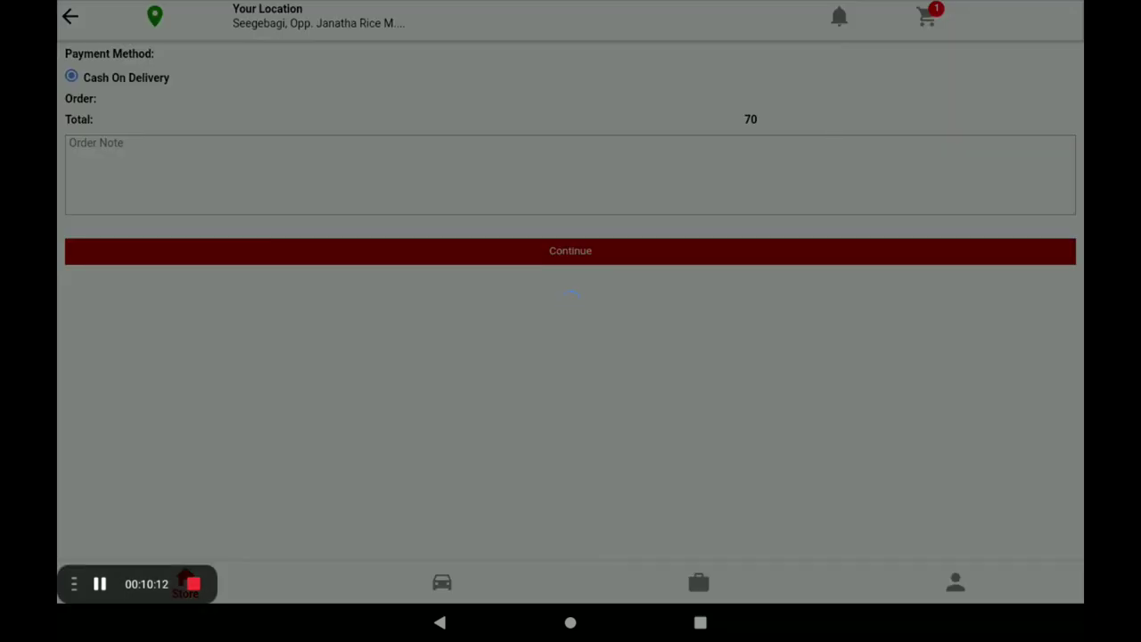
left_click(753, 342)
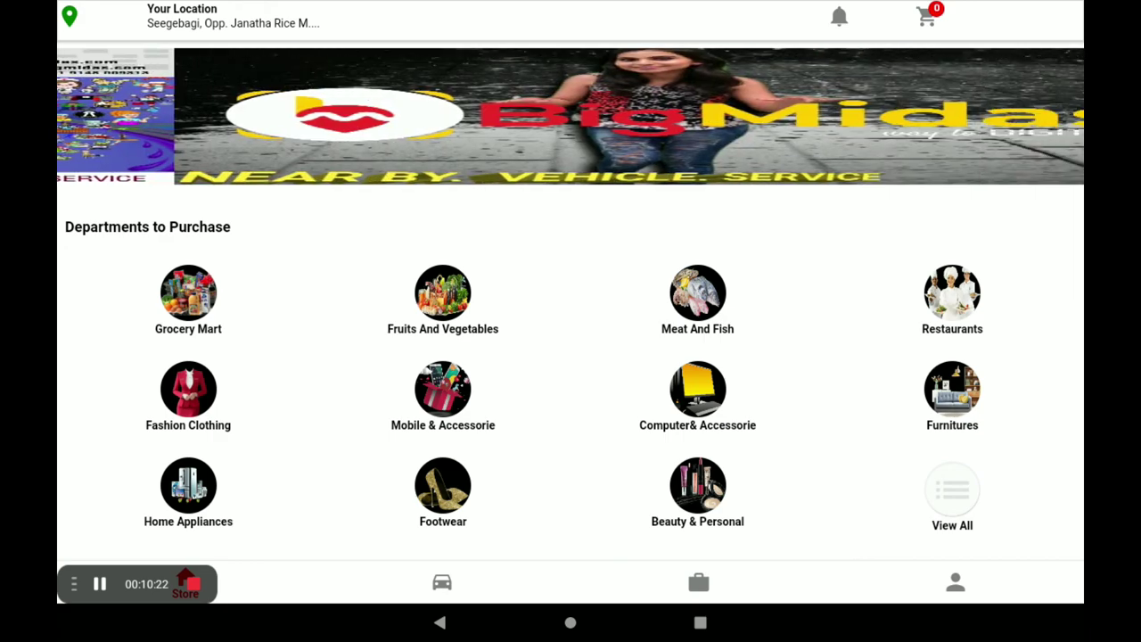
- Switch to Big Midas Vendor, check order 2000-1's customer location on the map, then accept it
left_click(699, 622)
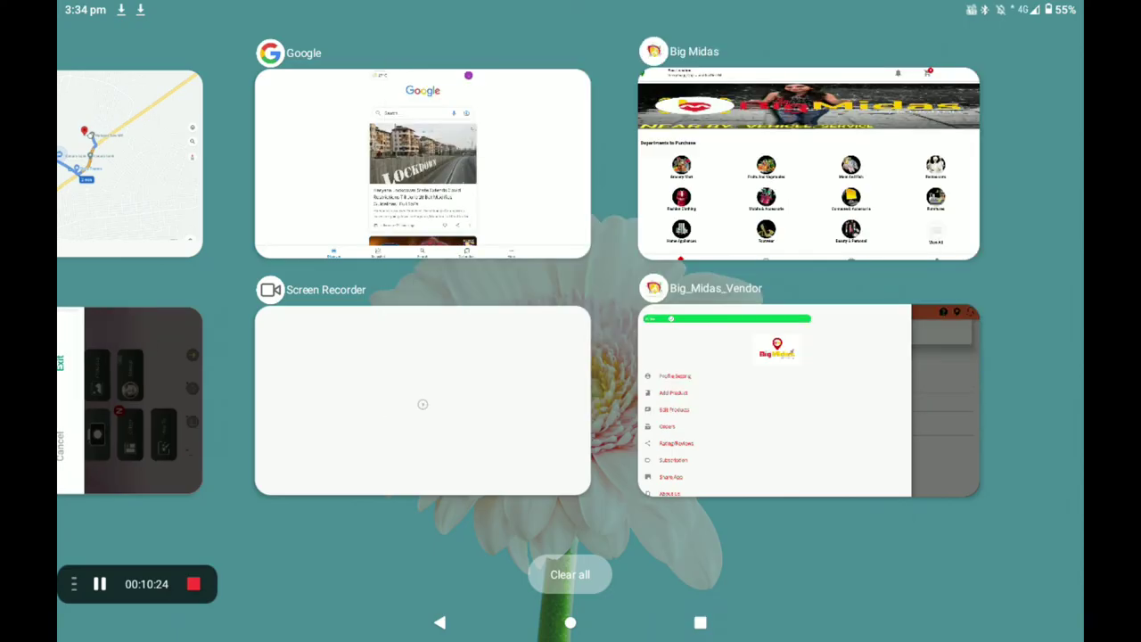
left_click(802, 392)
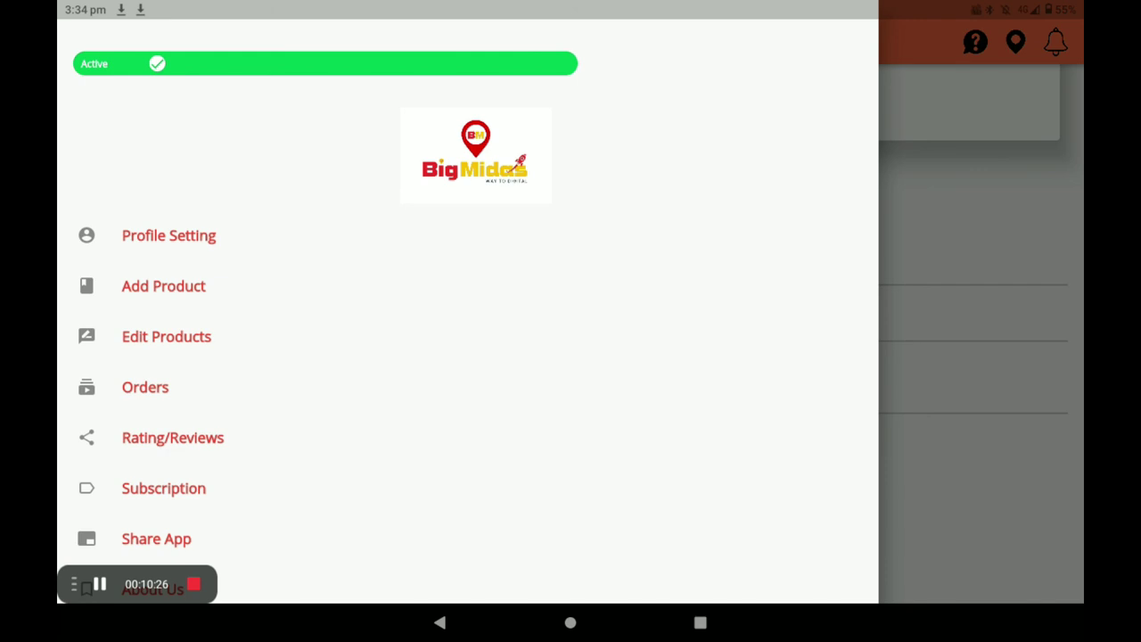
left_click(145, 386)
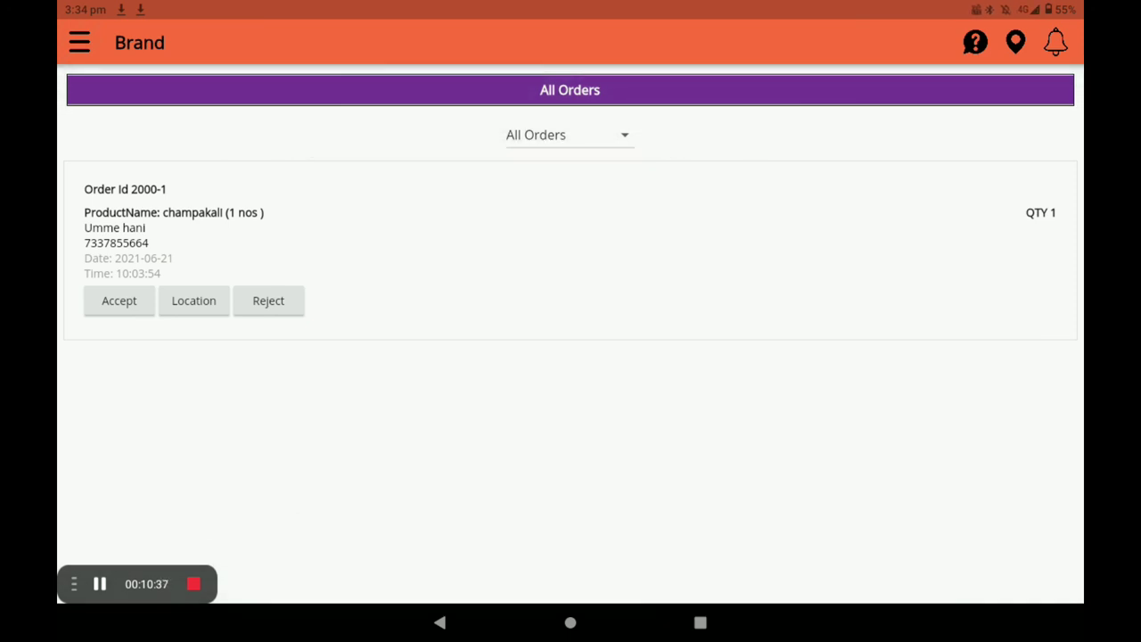
left_click(193, 300)
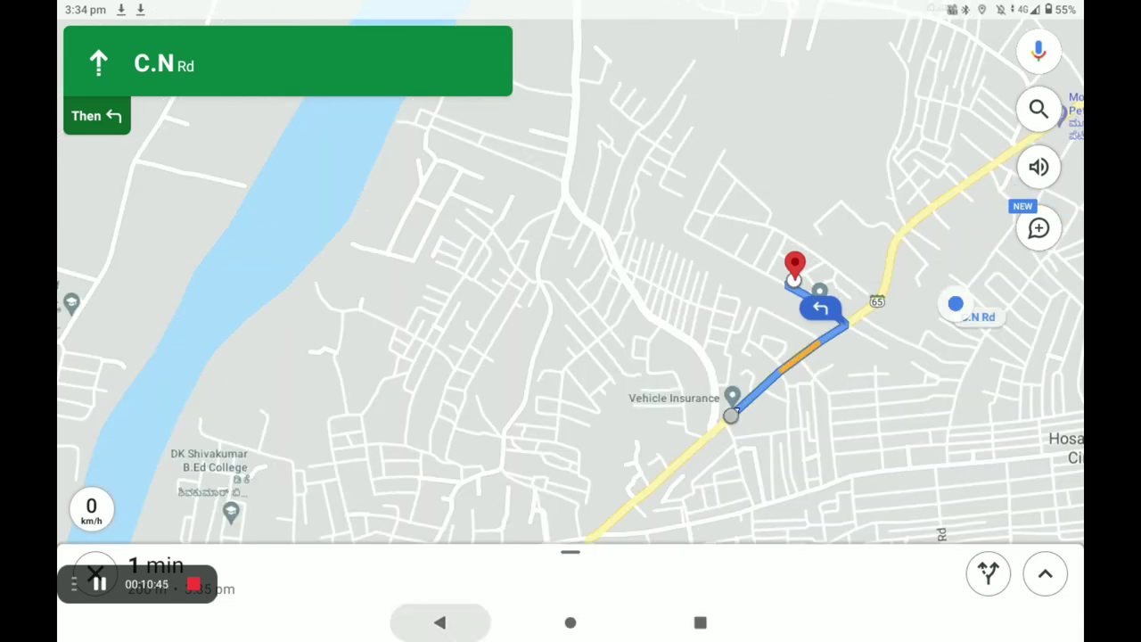
left_click(440, 622)
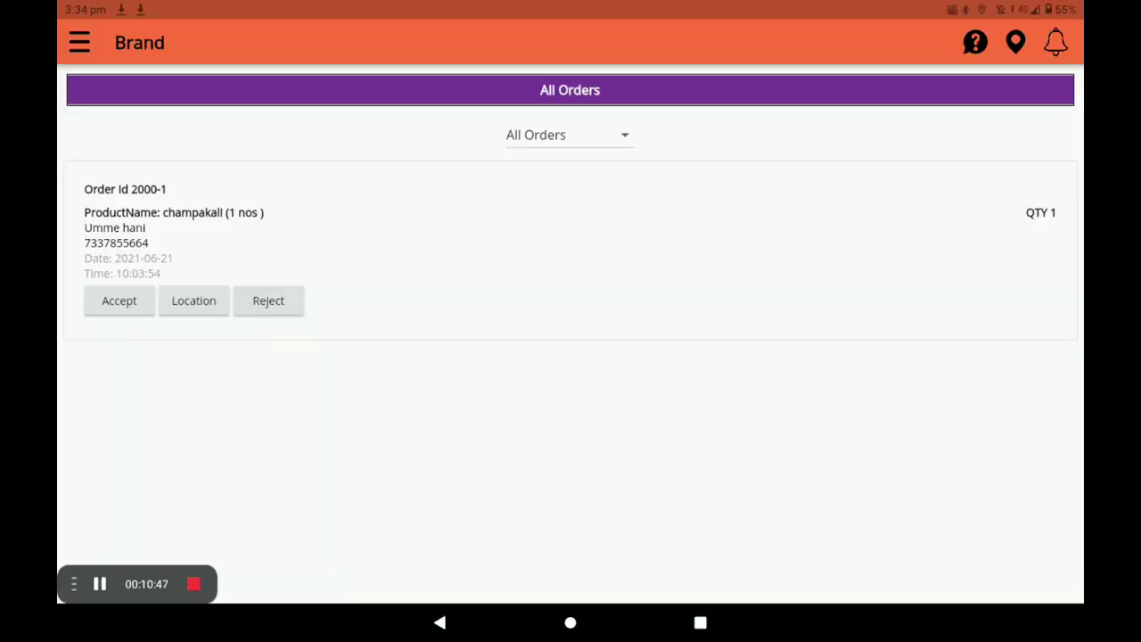
left_click(268, 300)
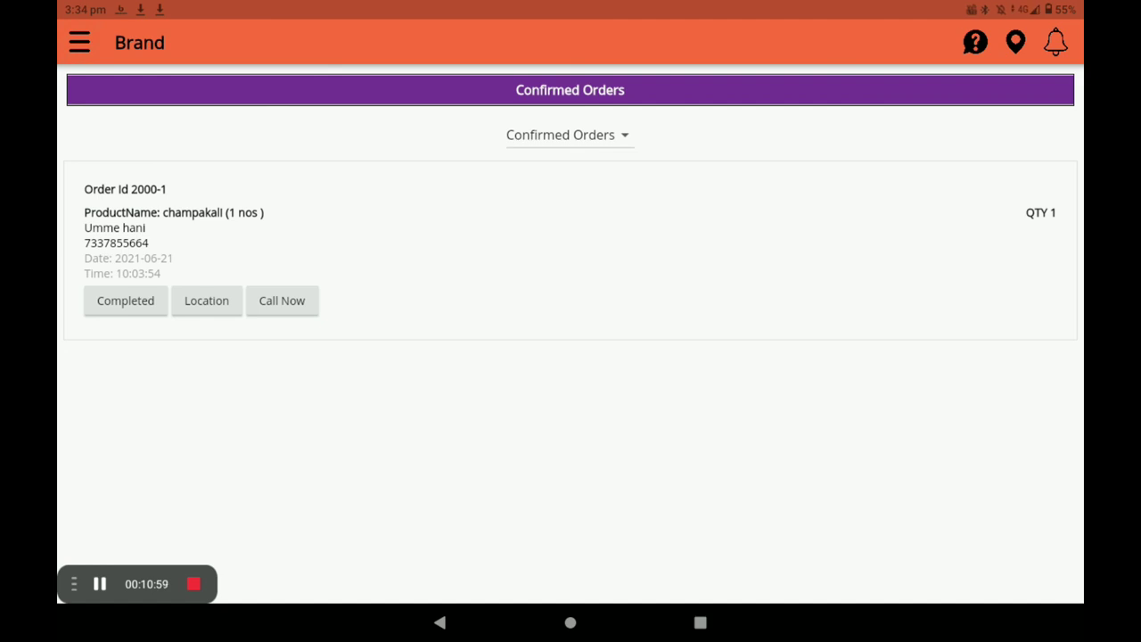
- Complete champakali order 2000-1, leaving no confirmed orders, and bring up the app's navigation menu
left_click(132, 301)
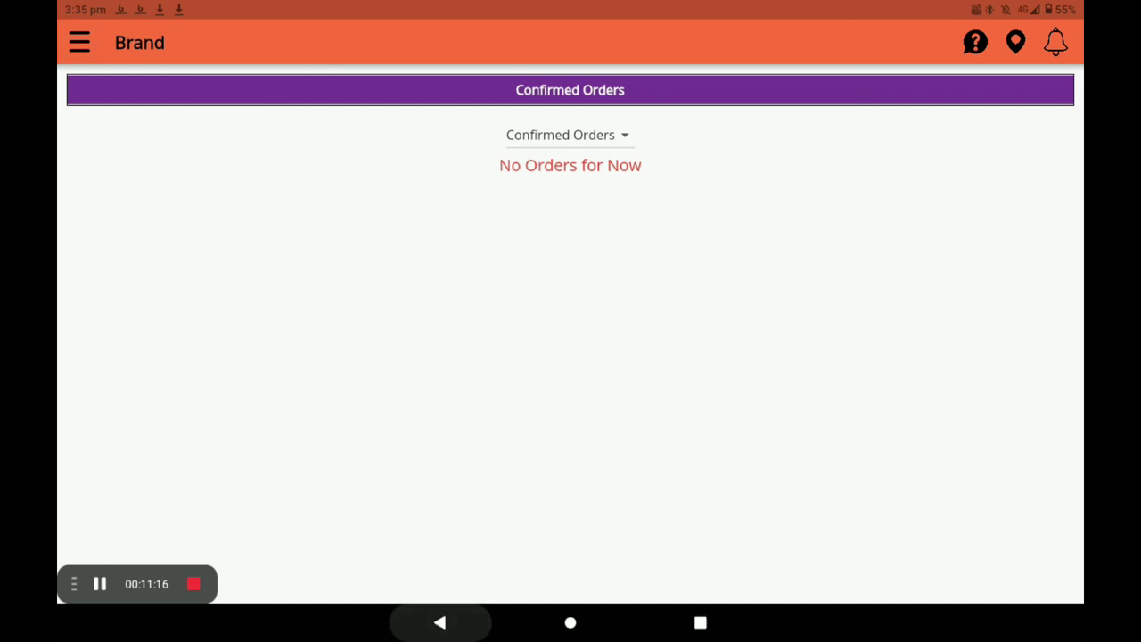
left_click(80, 42)
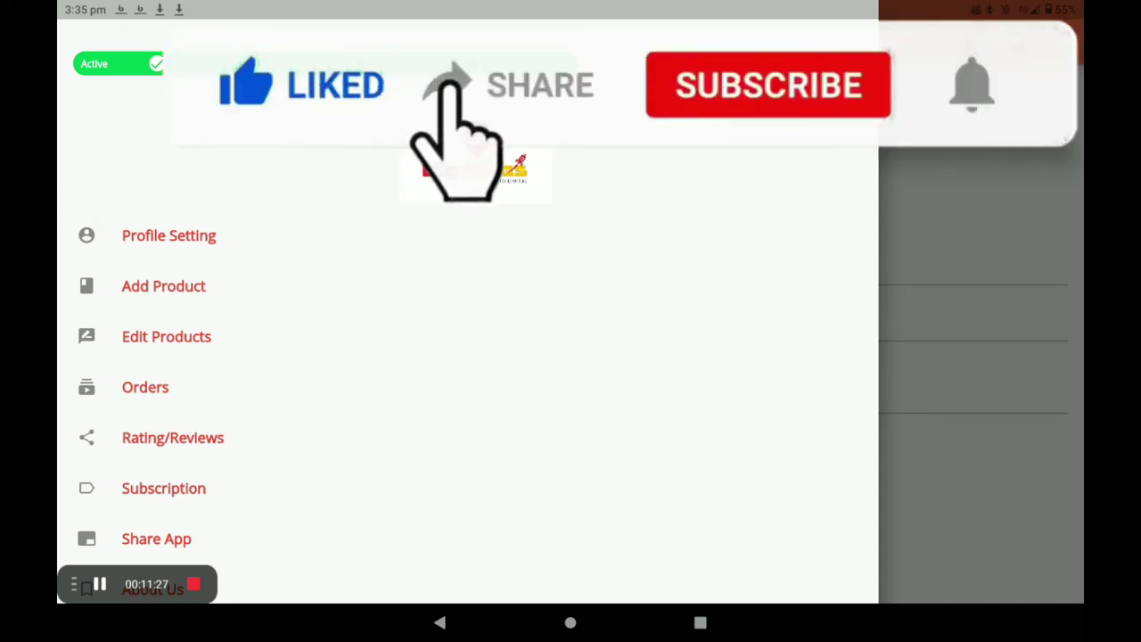
- Back out through the menu, orders dashboard and listing page until the vendor app exits
key("Escape")
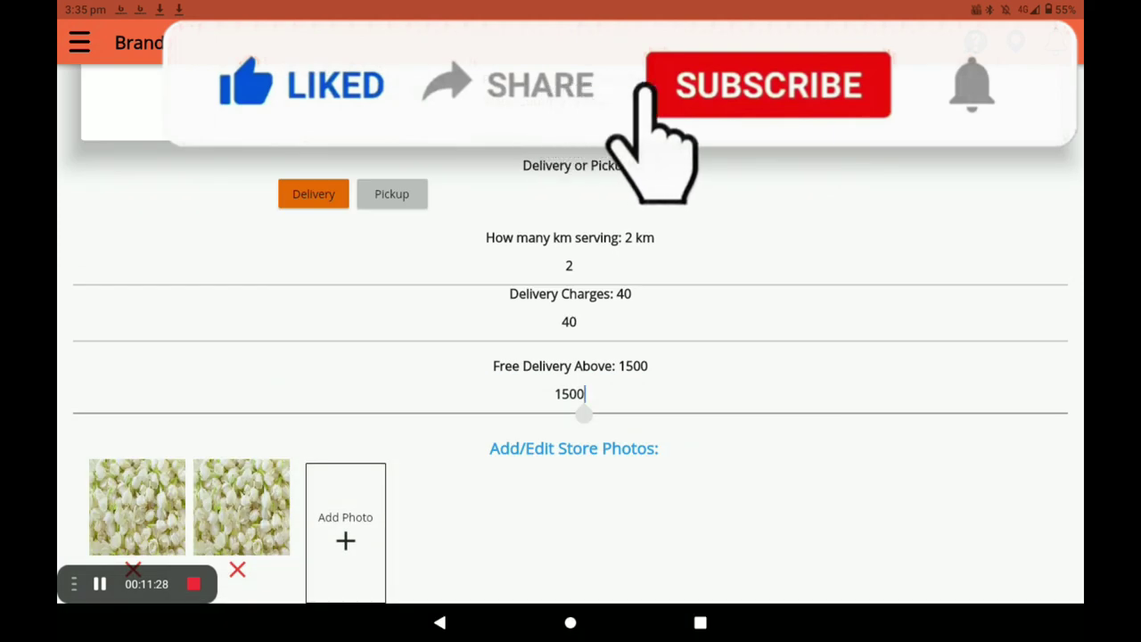
key("Escape")
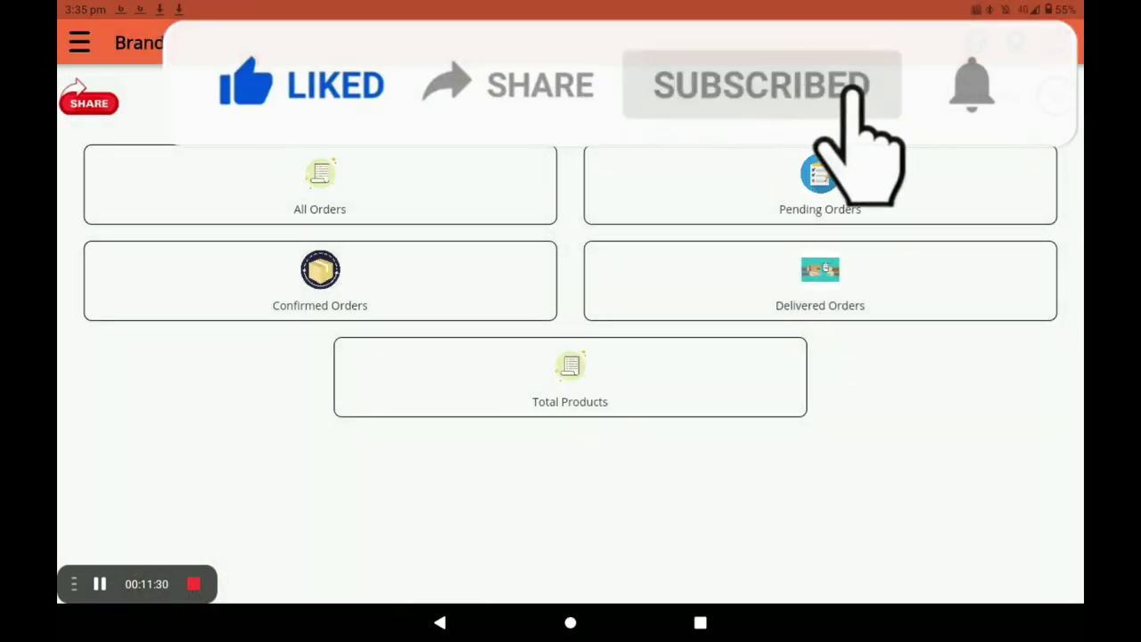
key("Escape")
key("Escape")
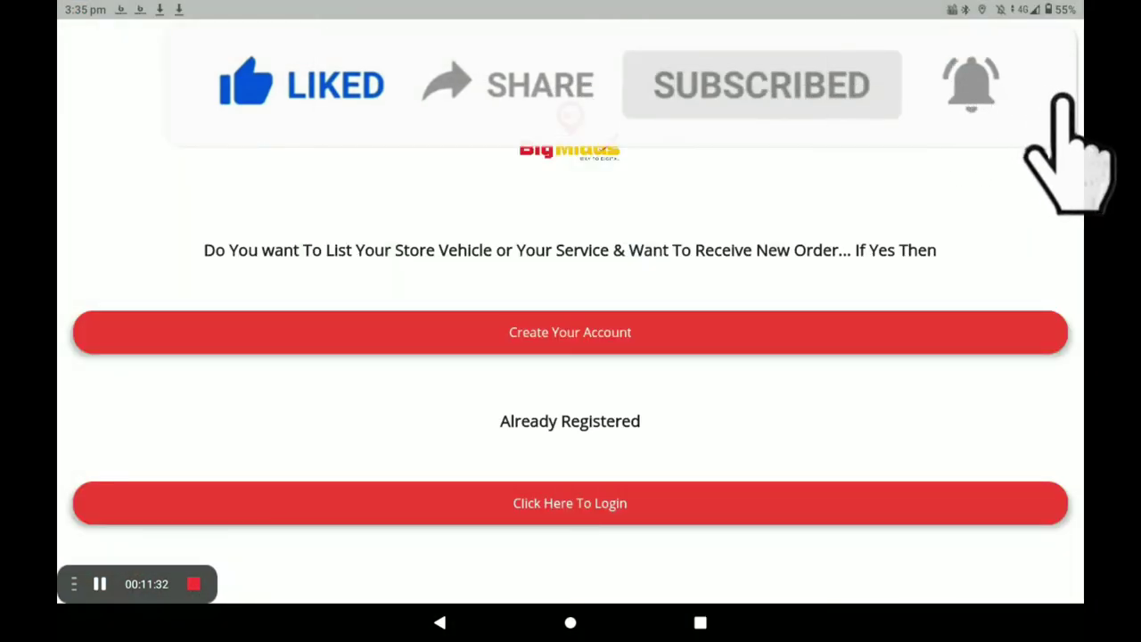
key("Escape")
key("Escape")
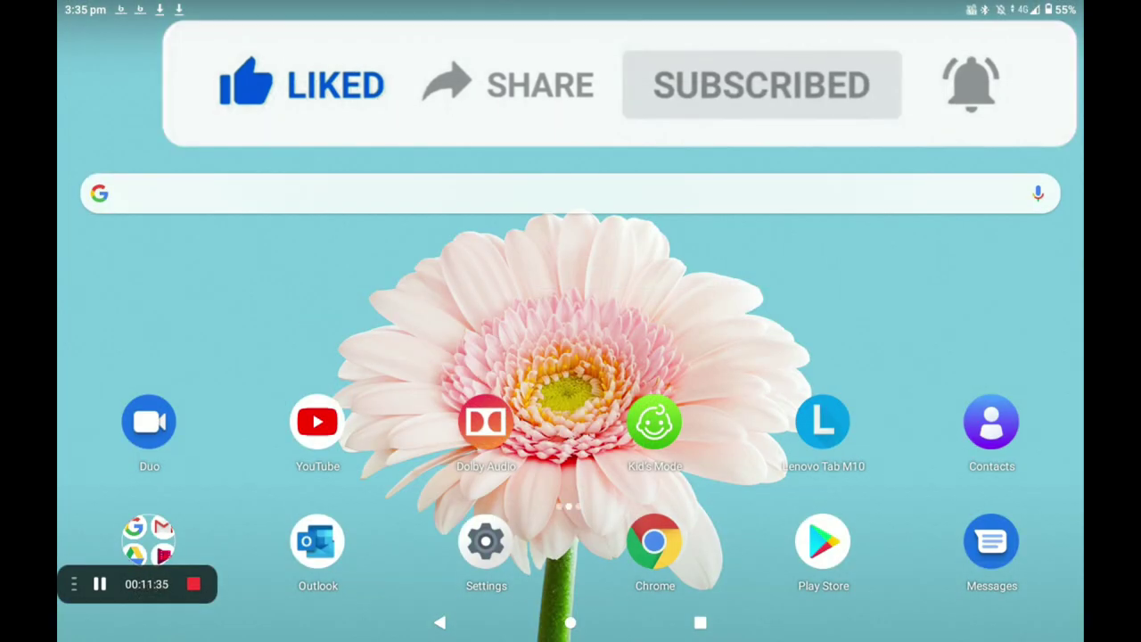